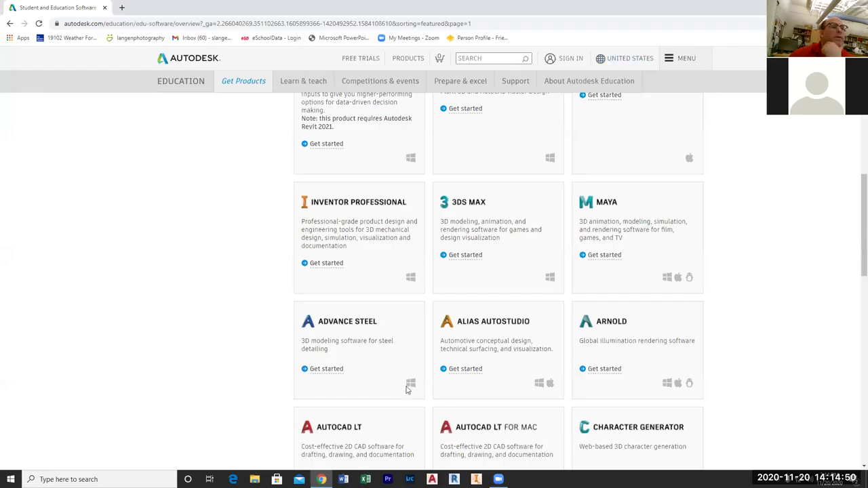
Scroll through the page in Chrome, then minimize it and launch AutoCAD 2021.
scroll(472, 301, up, 10)
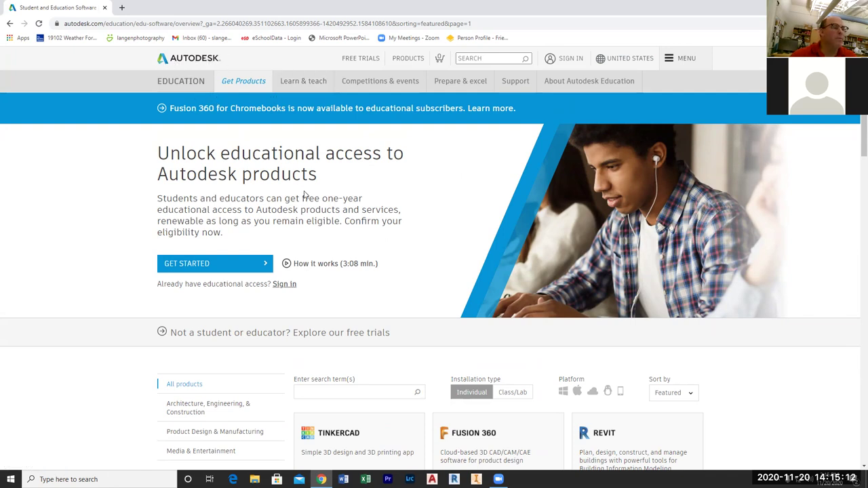
scroll(323, 206, down, 2)
scroll(325, 208, down, 3)
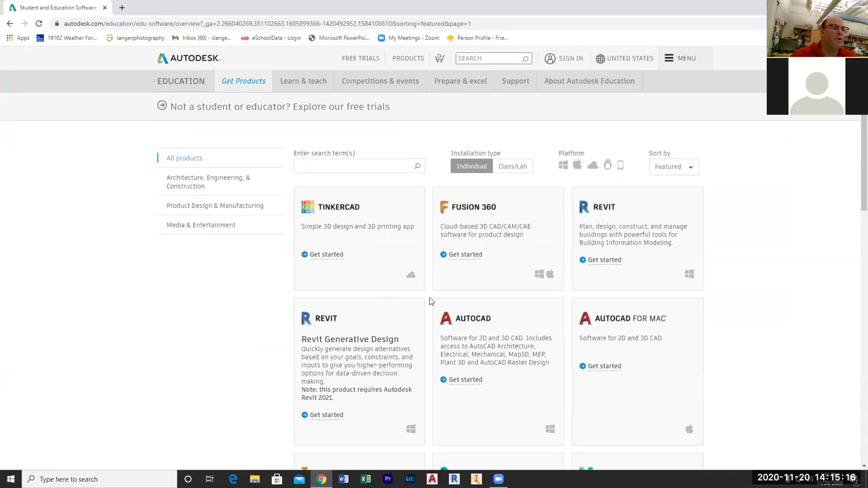
scroll(429, 301, down, 3)
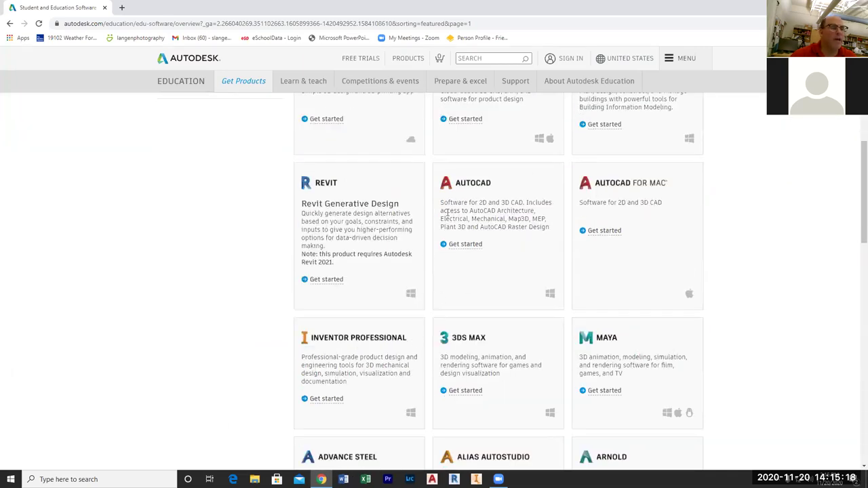
scroll(448, 212, down, 2)
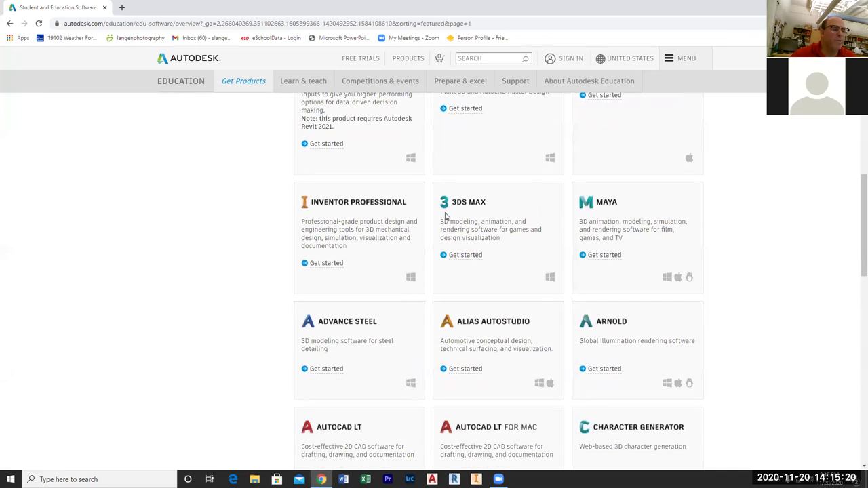
scroll(446, 215, down, 3)
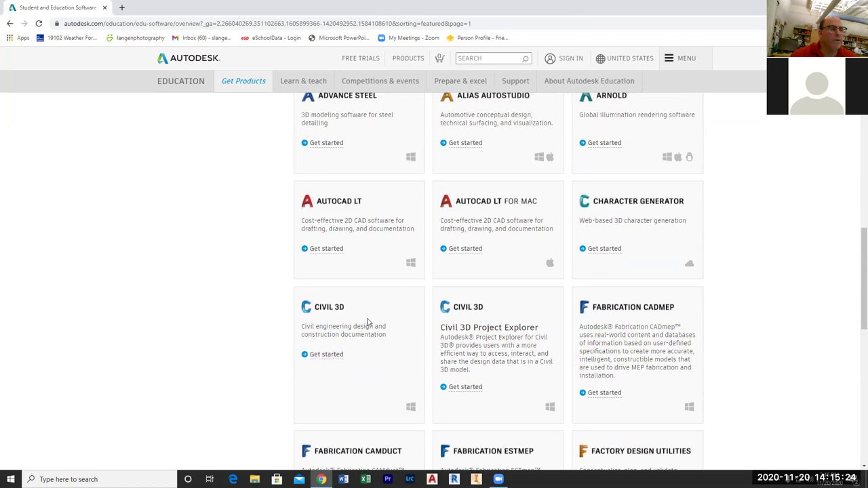
scroll(355, 316, down, 1)
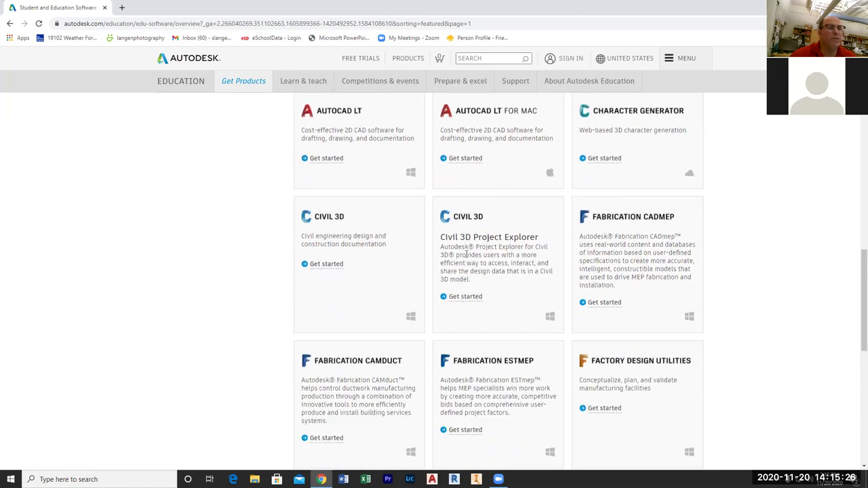
scroll(443, 277, down, 2)
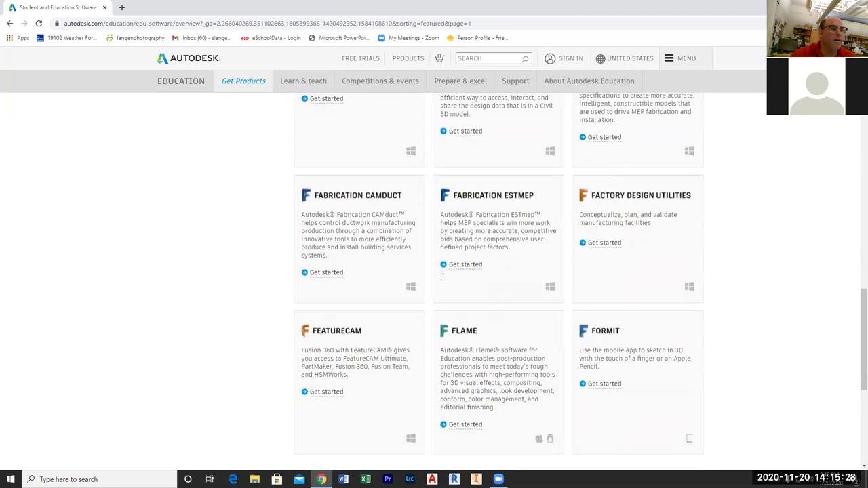
scroll(442, 277, down, 3)
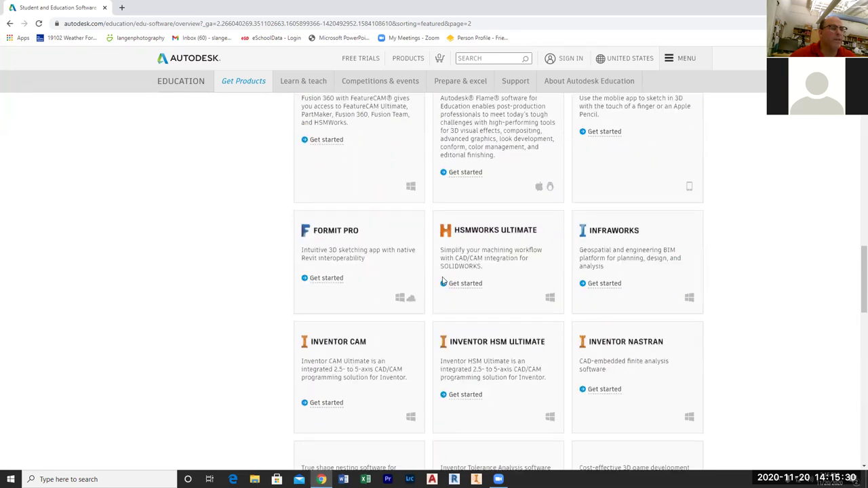
scroll(442, 282, down, 2)
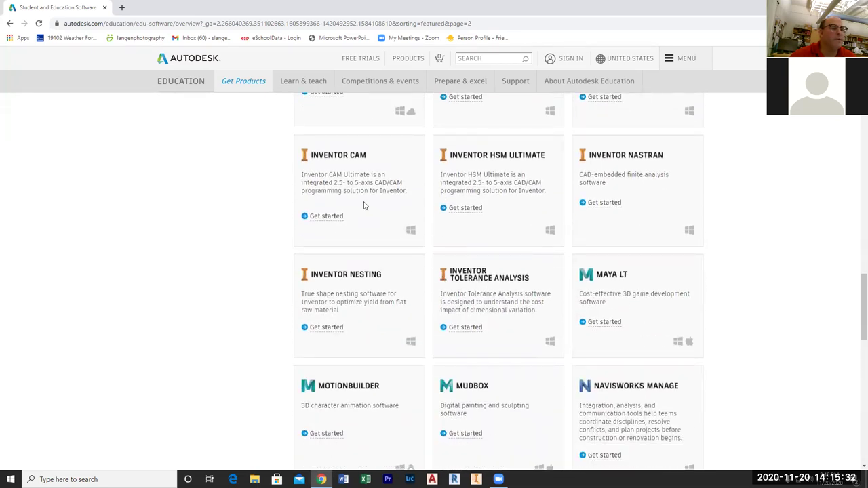
scroll(369, 223, down, 2)
scroll(435, 267, up, 11)
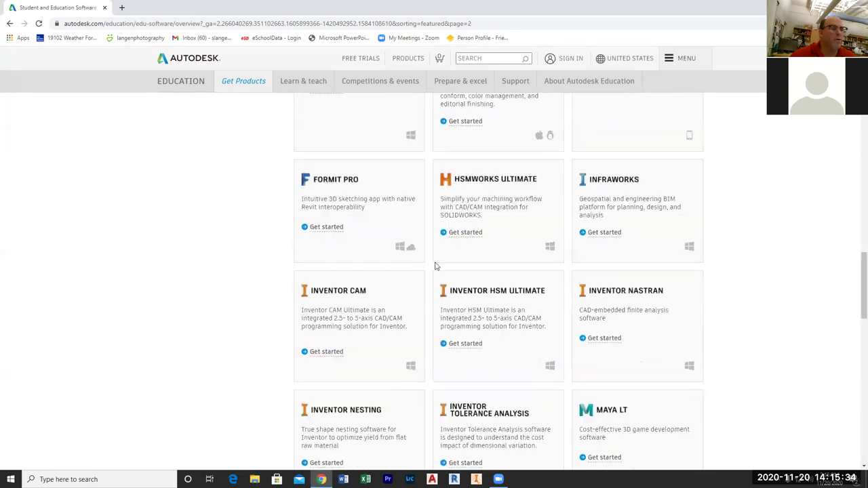
scroll(435, 266, up, 2)
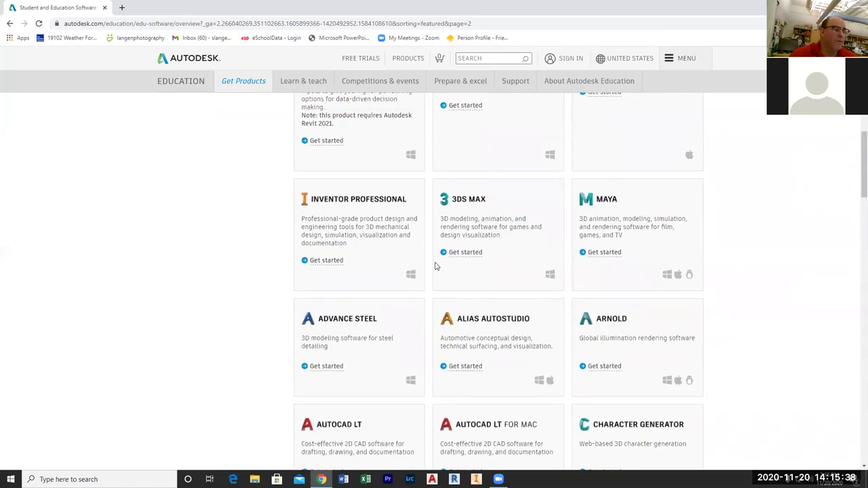
scroll(435, 267, up, 3)
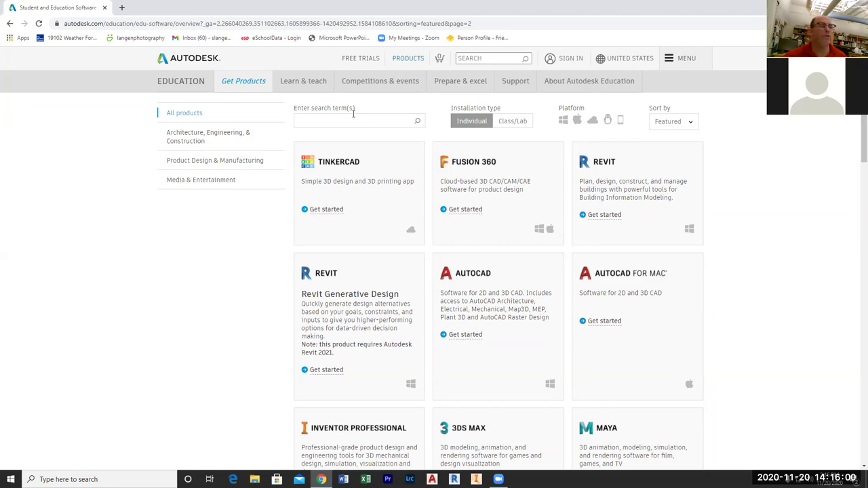
scroll(318, 211, up, 4)
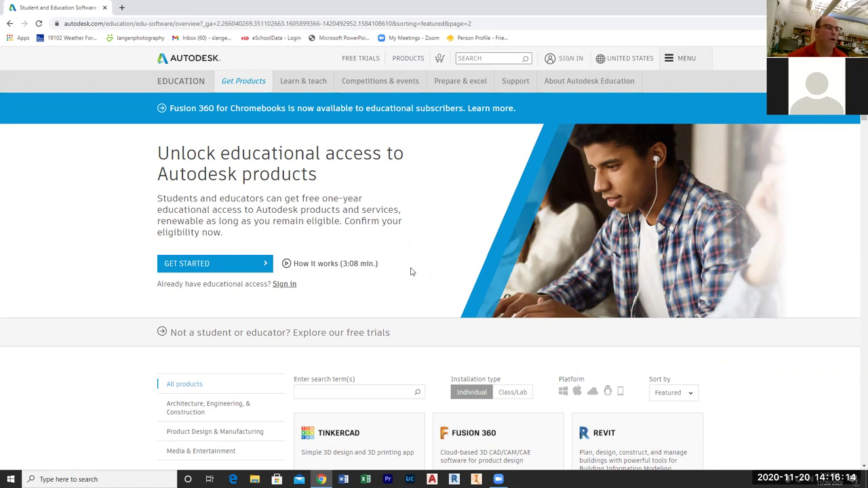
scroll(400, 285, down, 2)
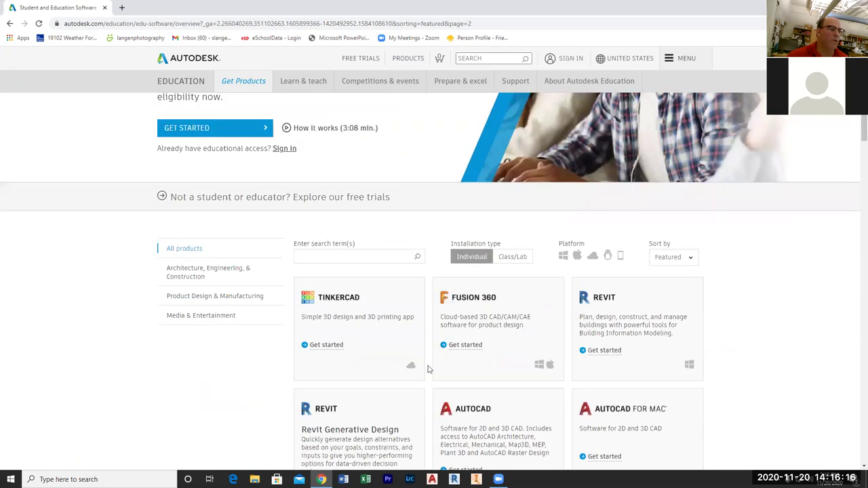
scroll(410, 376, down, 1)
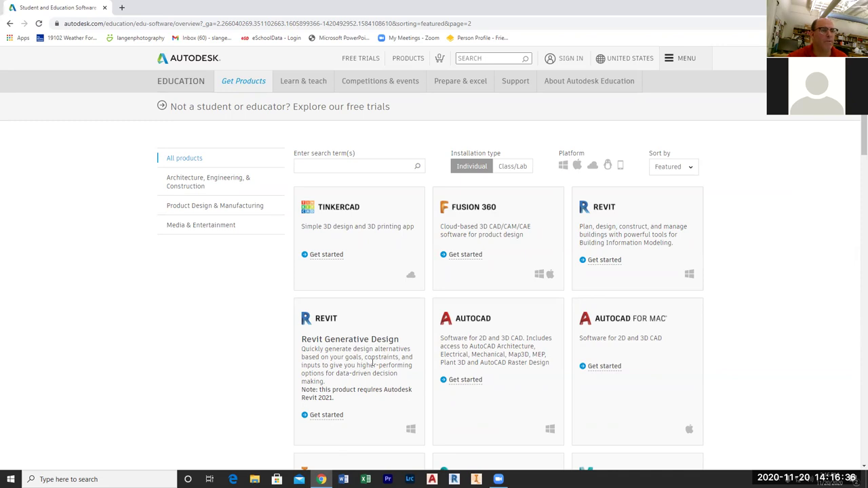
scroll(603, 359, down, 3)
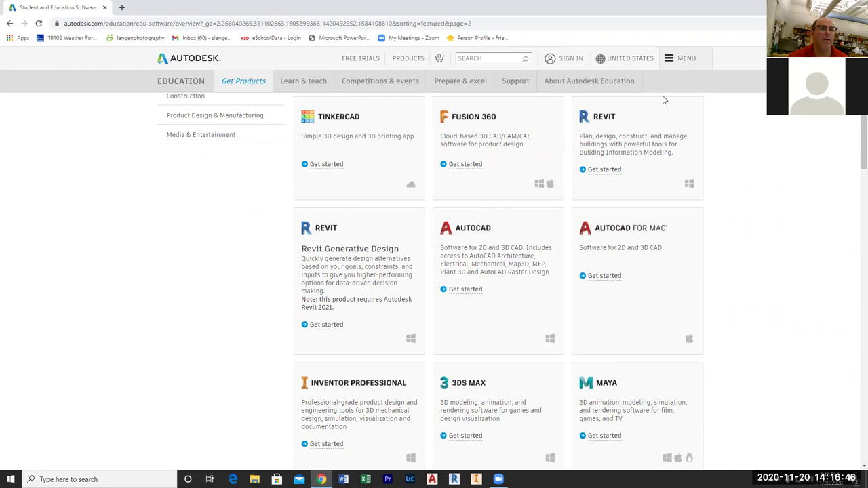
scroll(664, 100, up, 2)
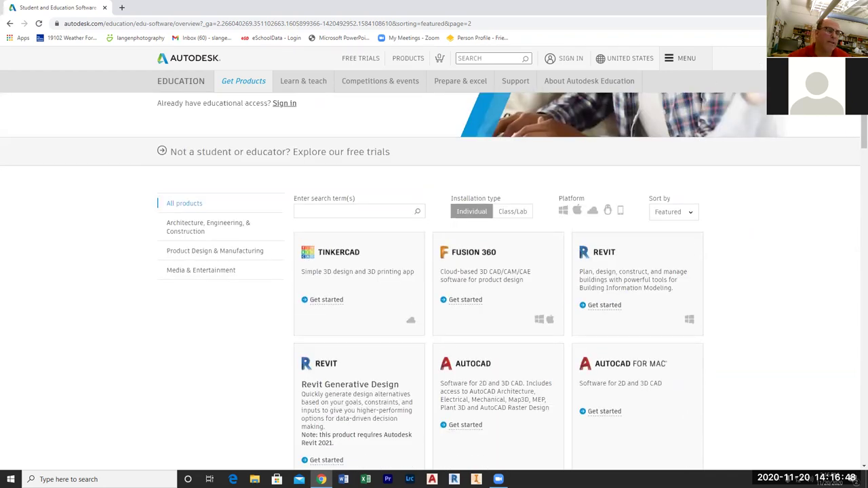
click(322, 480)
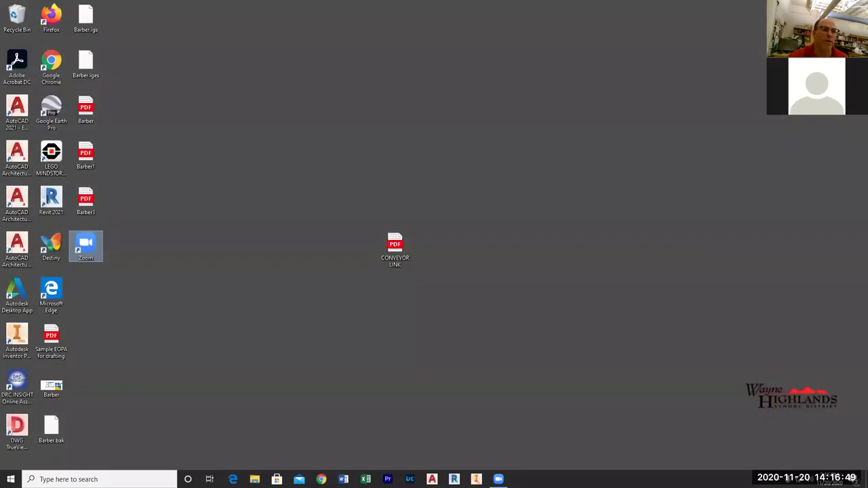
click(432, 479)
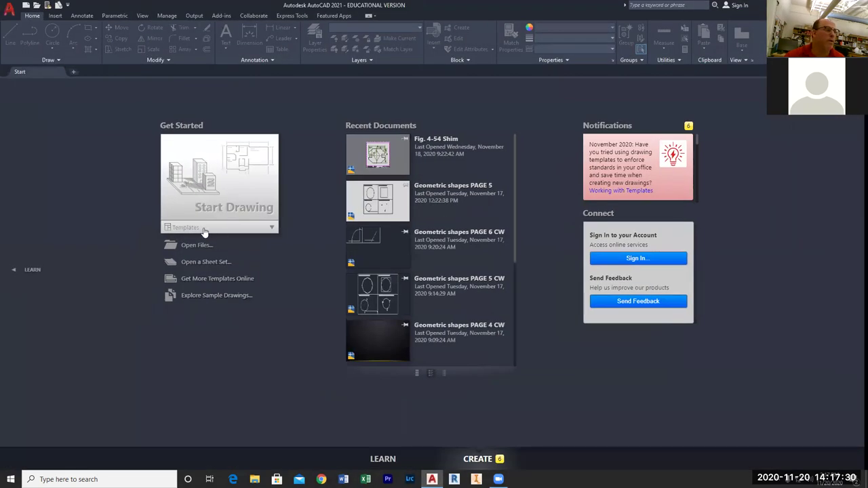
Create Drawing1 from the HHS Draft Sheet Layout B,C & D.dwt template.
click(204, 228)
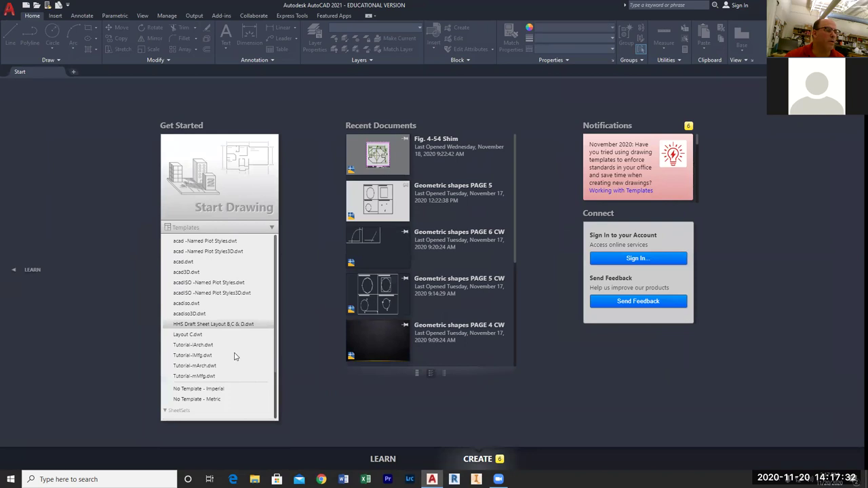
click(228, 405)
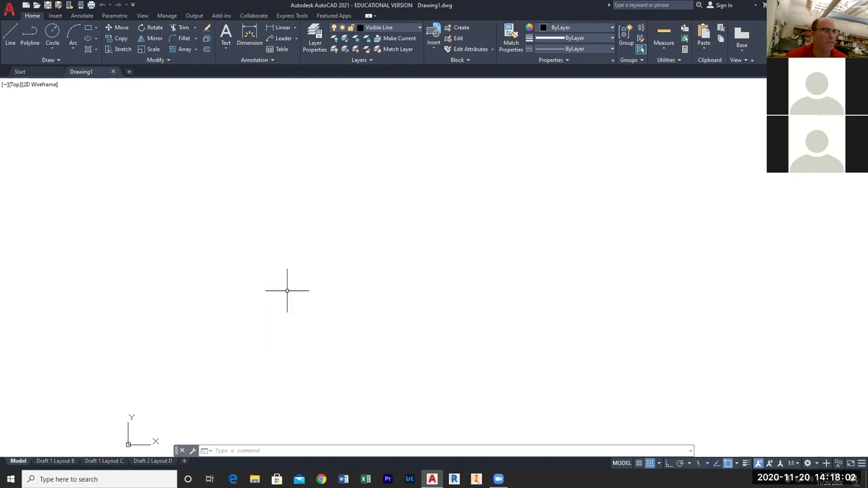
Make Center Line the current layer and draw an 8-unit horizontal center line.
click(410, 27)
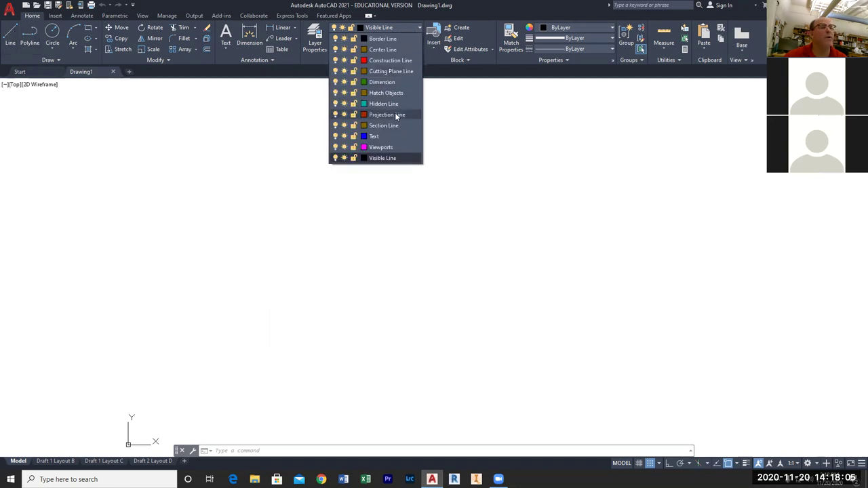
click(384, 49)
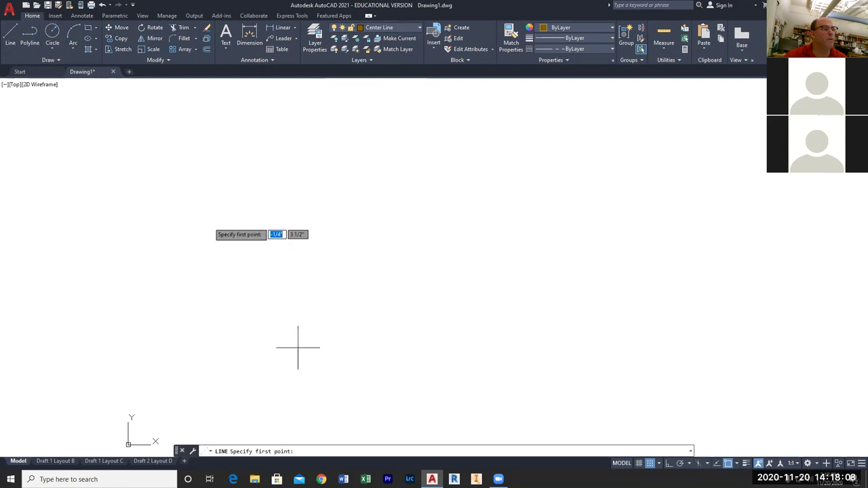
click(225, 299)
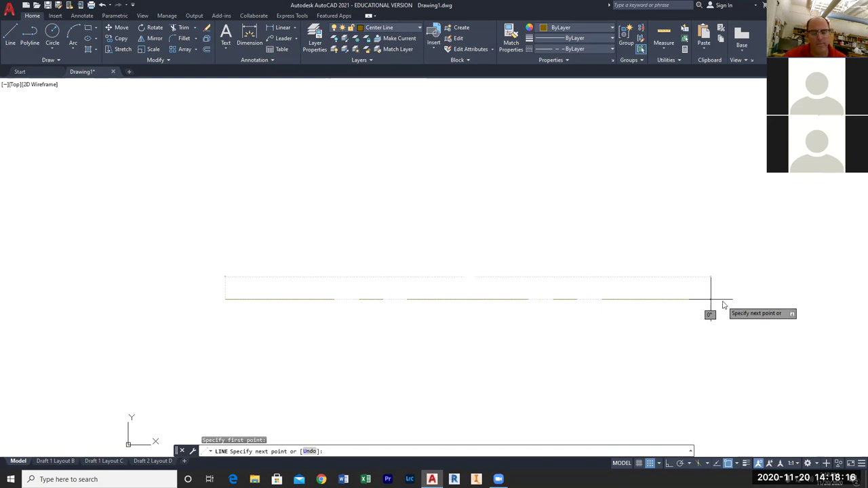
text(8)
key(Return)
scroll(723, 306, down, 2)
mouse_move(703, 306)
middle_down()
mouse_move(678, 318)
mouse_move(571, 310)
middle_up()
key(Escape)
Draw a vertical center line crossing the horizontal one.
scroll(664, 296, up, 3)
scroll(664, 297, down, 1)
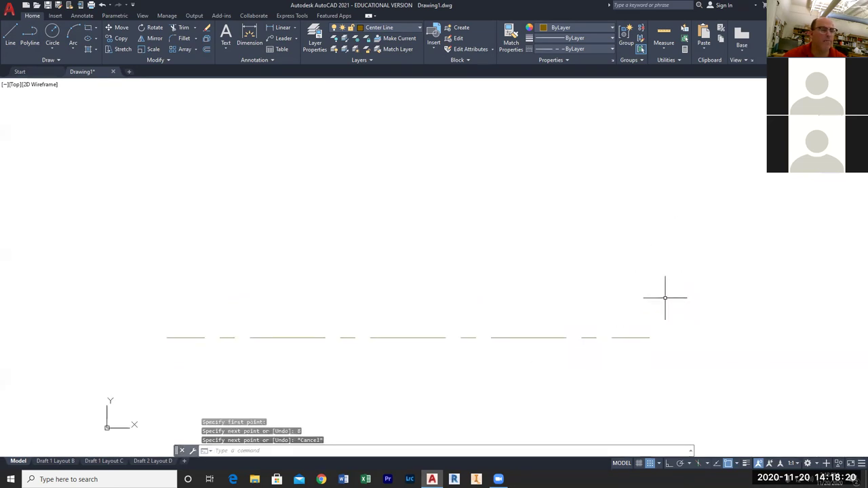
middle_drag(664, 297, 696, 239)
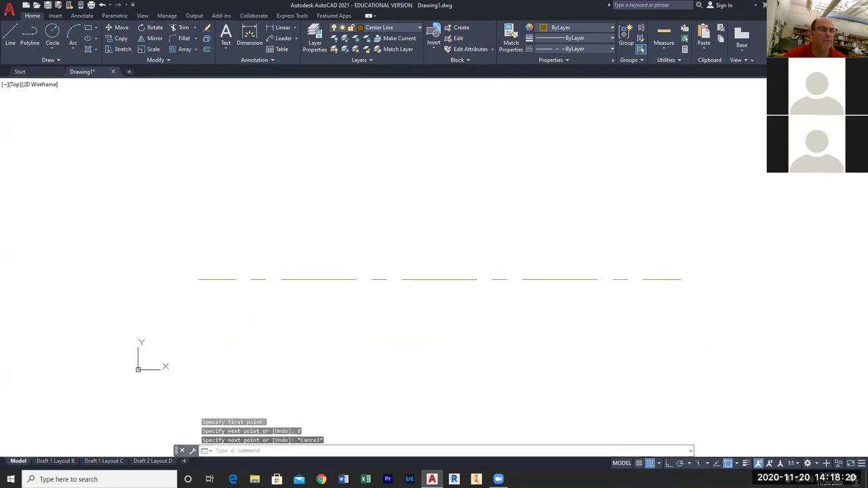
click(10, 33)
click(258, 235)
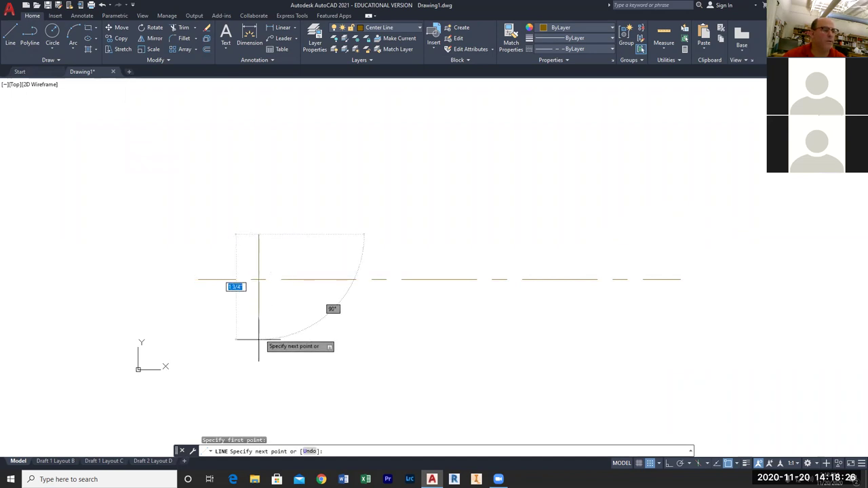
click(258, 339)
key(Escape)
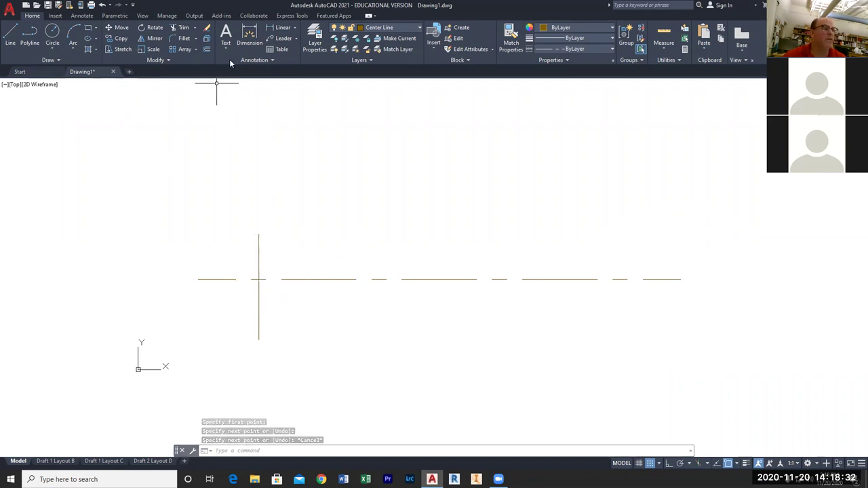
Offset the vertical center line 6 units to the right.
click(208, 48)
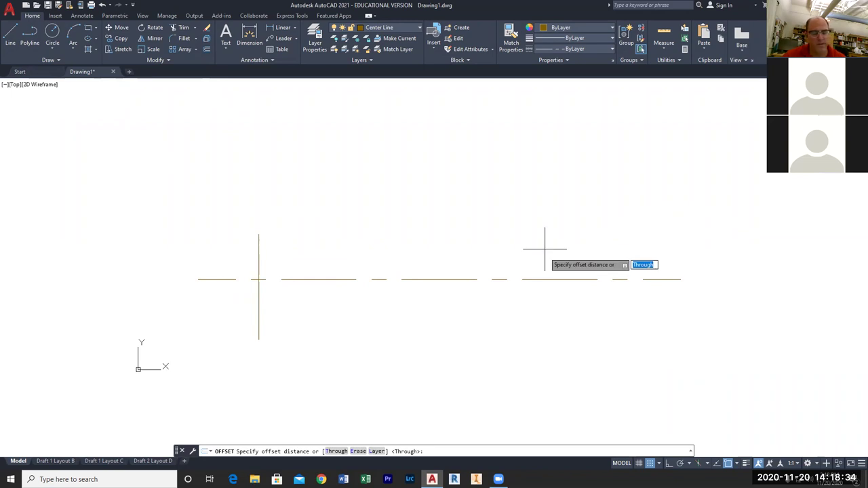
text(6)
key(Return)
click(258, 249)
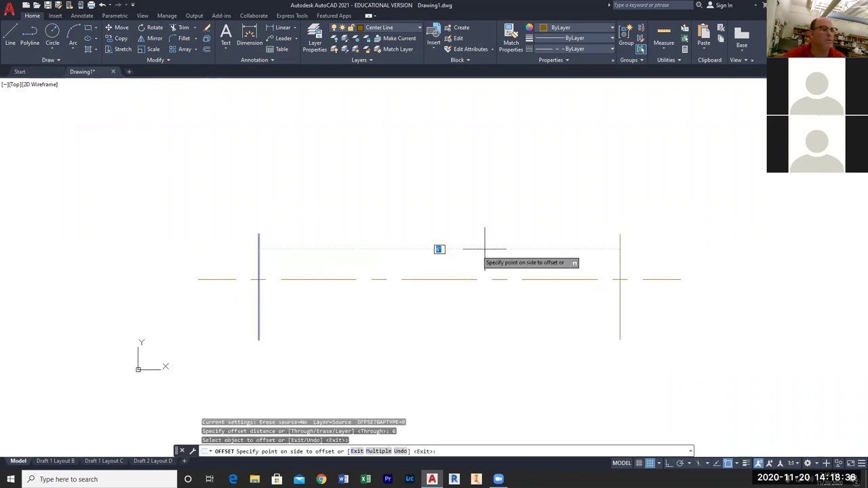
click(487, 284)
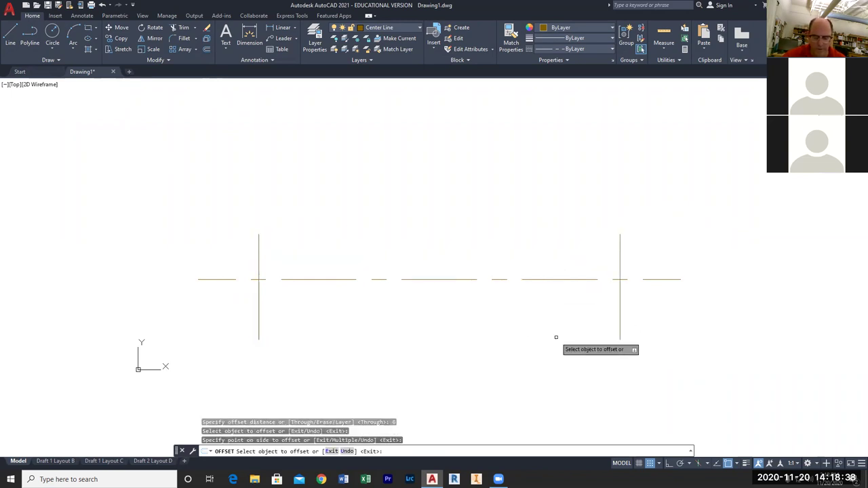
click(11, 36)
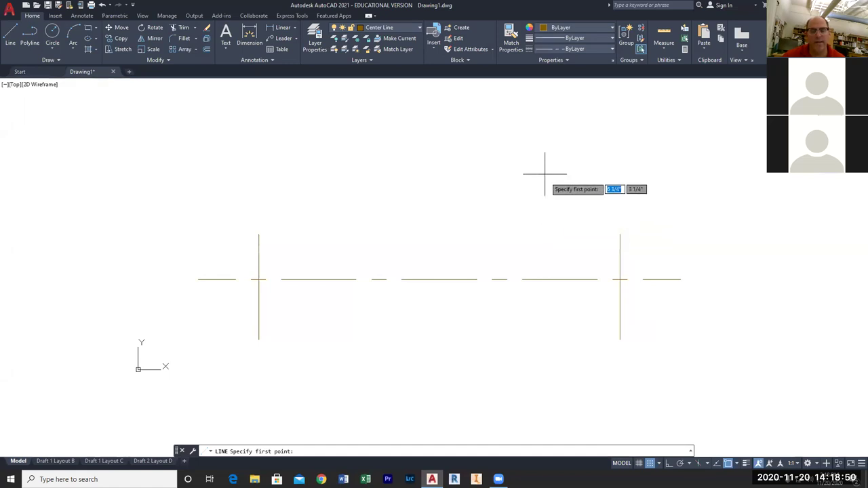
Turn grid snap off and draw a center line from the right intersection at 165 degrees.
key(F7)
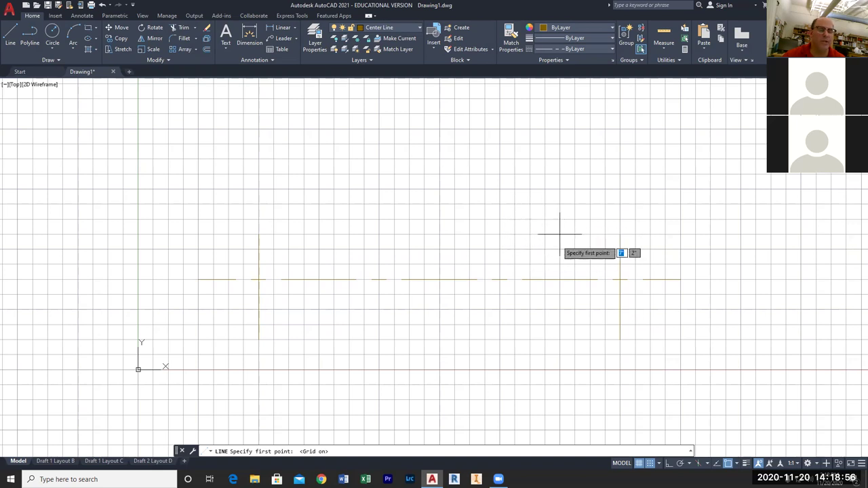
key(F7)
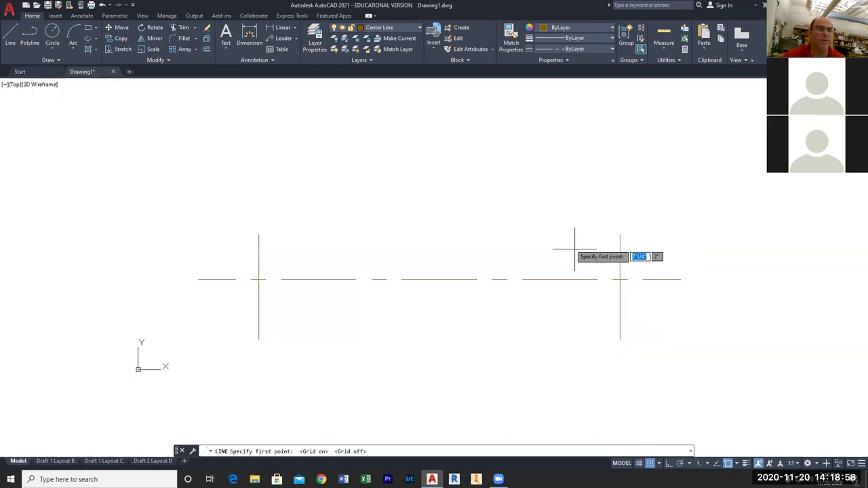
key(F9)
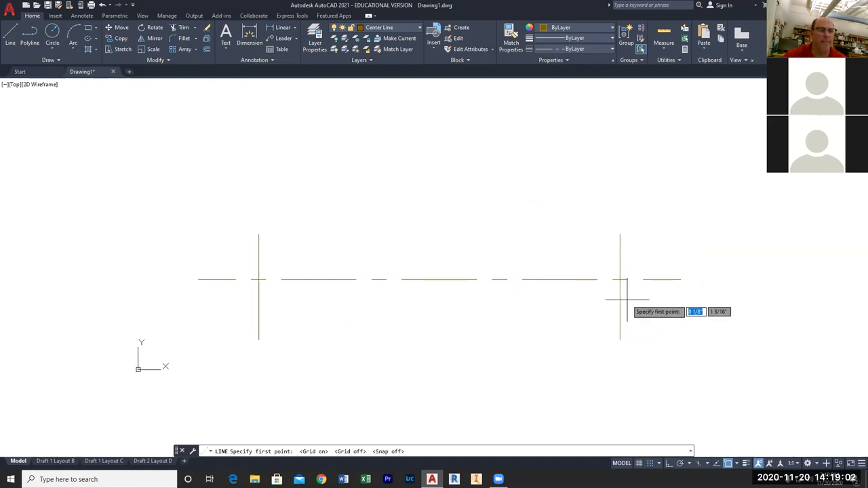
click(620, 279)
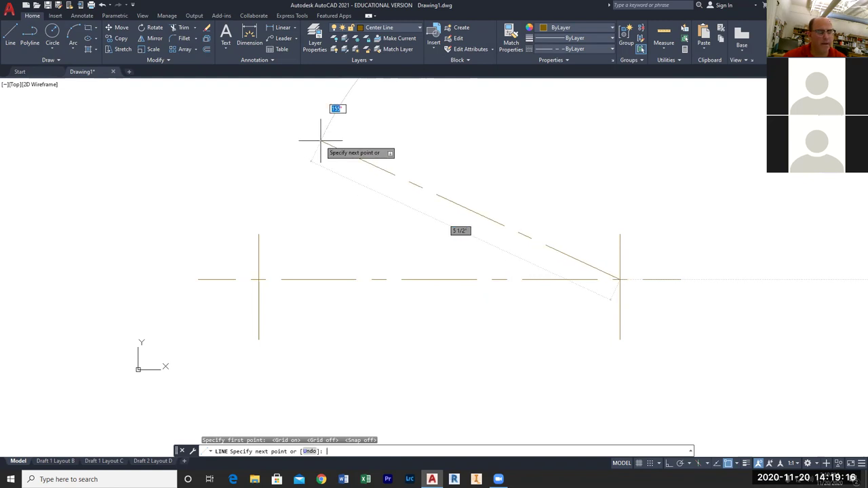
key(Return)
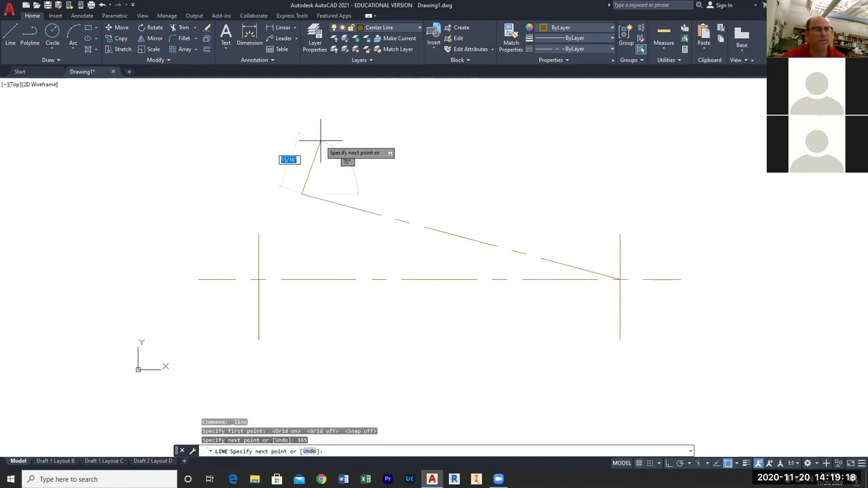
key(Escape)
Draw a second center line from the right intersection at 120 degrees.
middle_drag(507, 234, 461, 289)
click(11, 34)
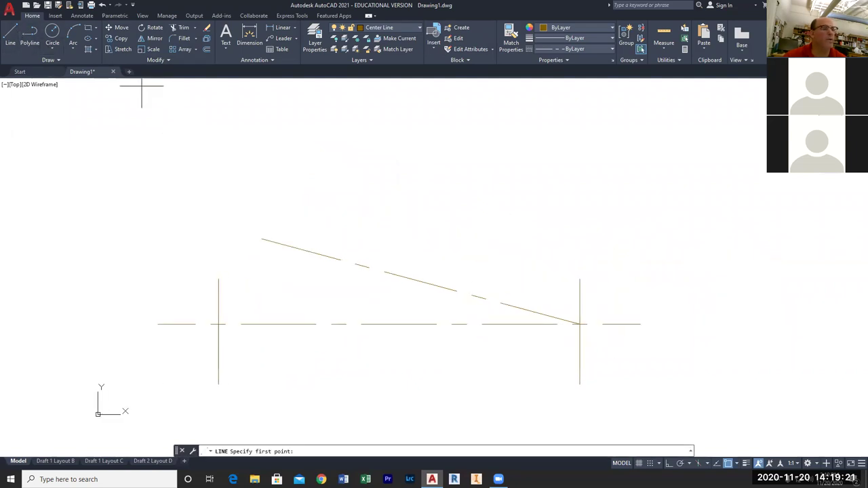
click(579, 318)
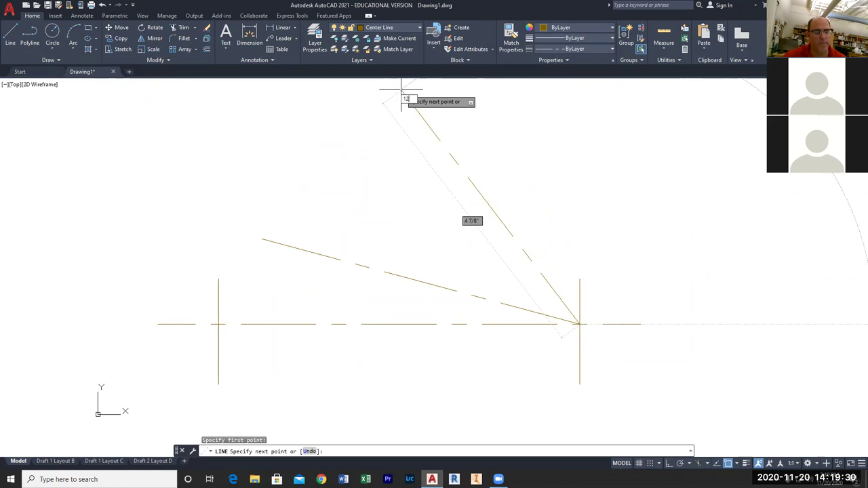
key(Return)
scroll(396, 84, down, 2)
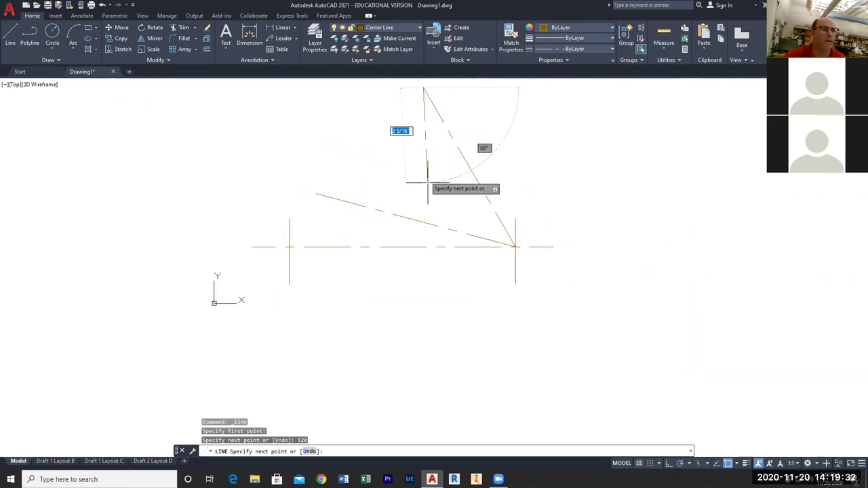
middle_drag(428, 184, 469, 248)
key(Escape)
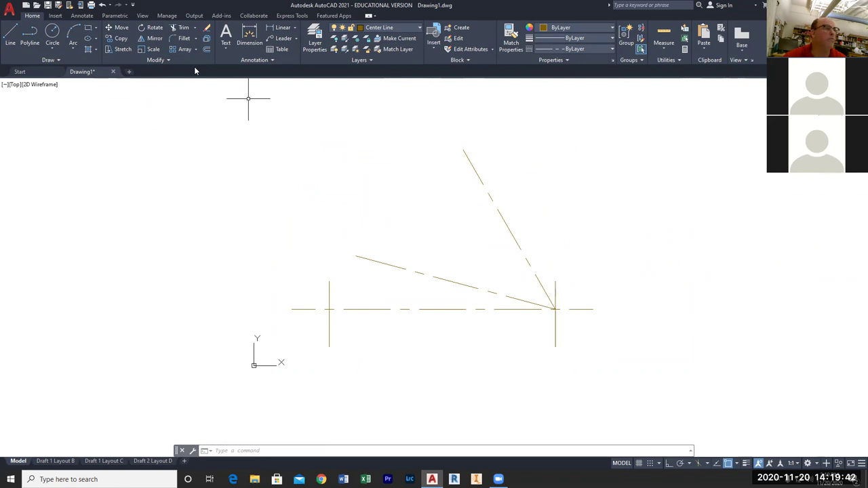
Draw a 3.88-radius center-line circle around the right-hand intersection.
text(c)
key(Return)
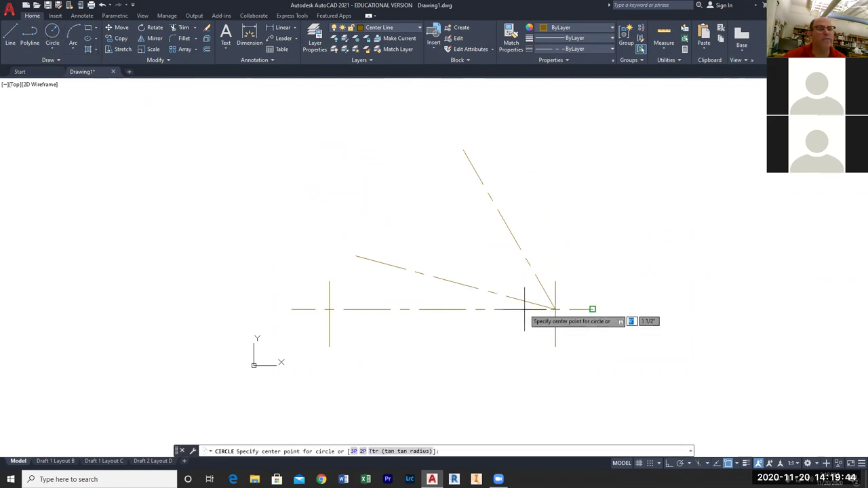
click(555, 309)
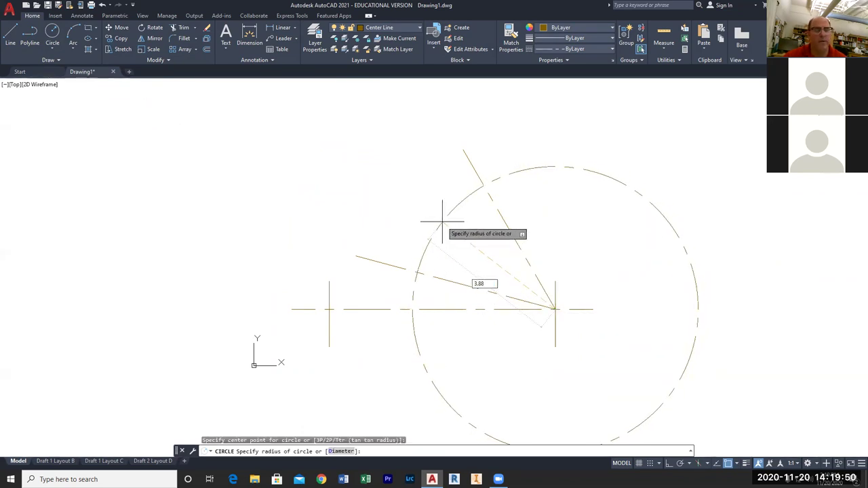
key(Return)
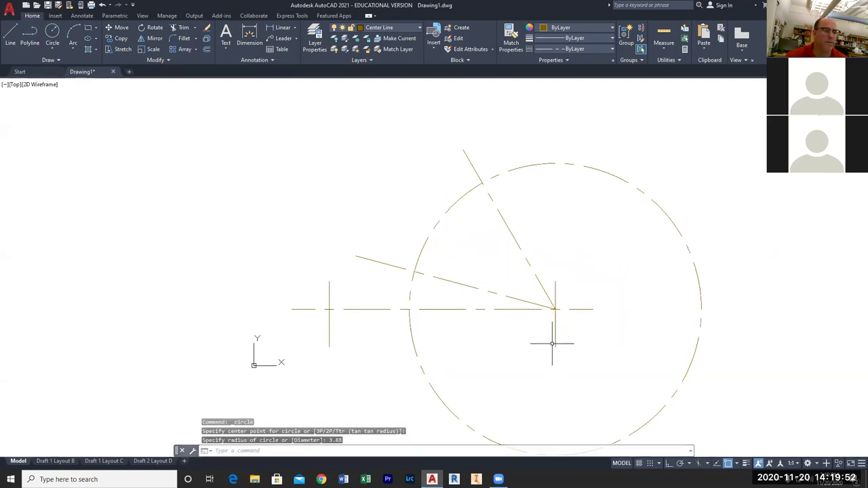
middle_drag(552, 344, 574, 303)
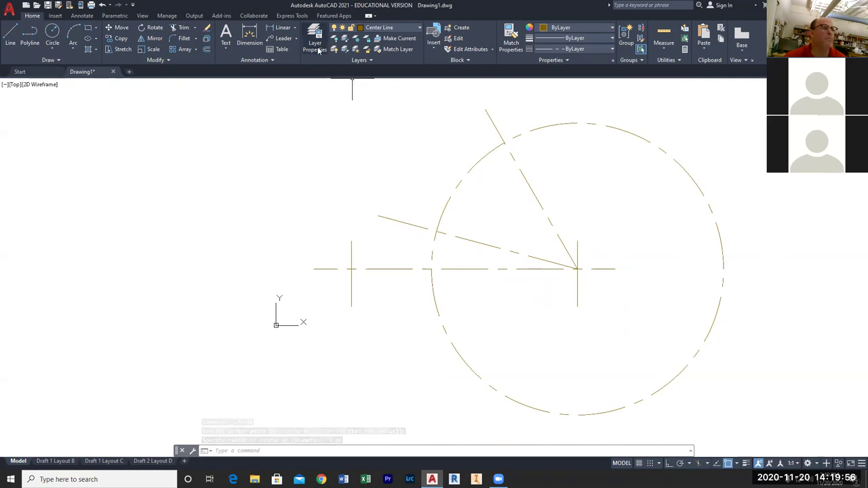
Make Visible Line current and draw a .56-diameter circle at the left intersection.
click(409, 28)
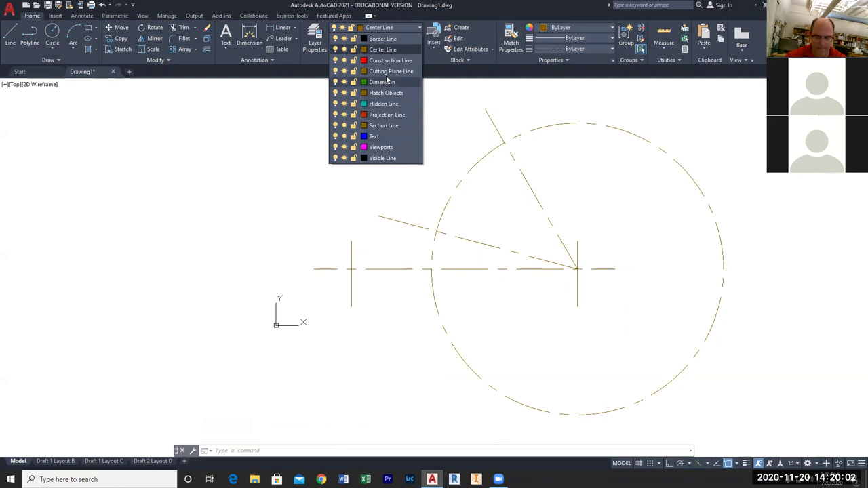
click(384, 158)
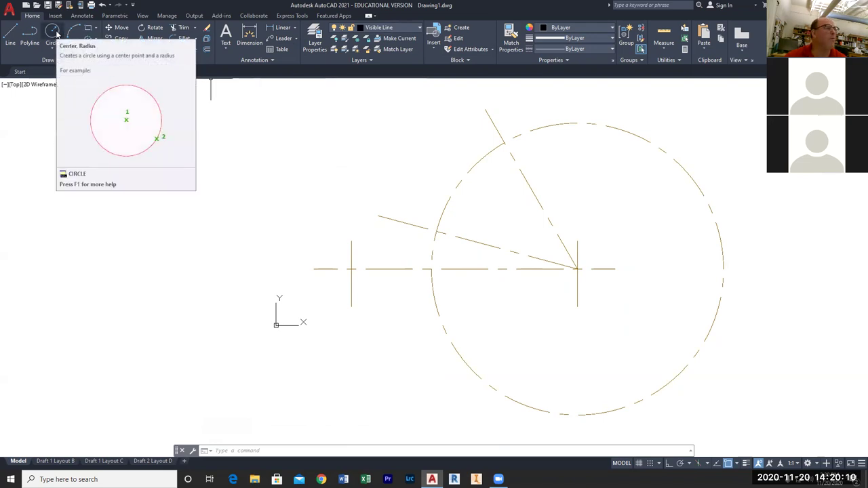
click(53, 50)
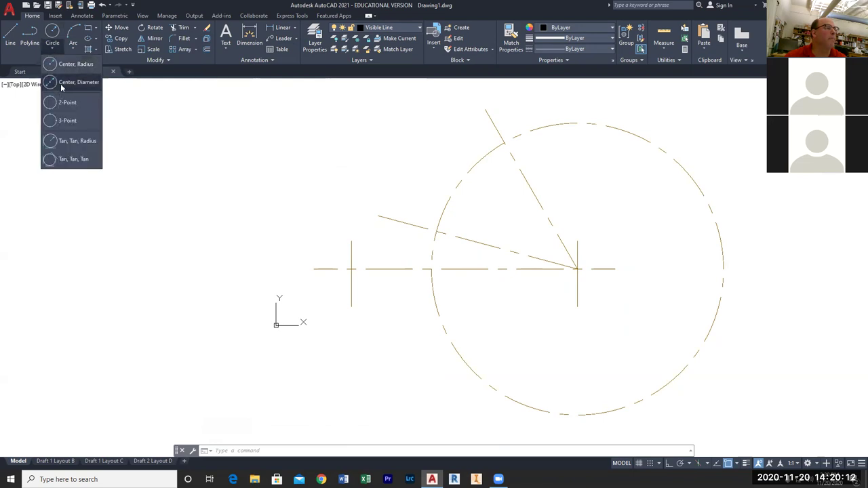
click(61, 84)
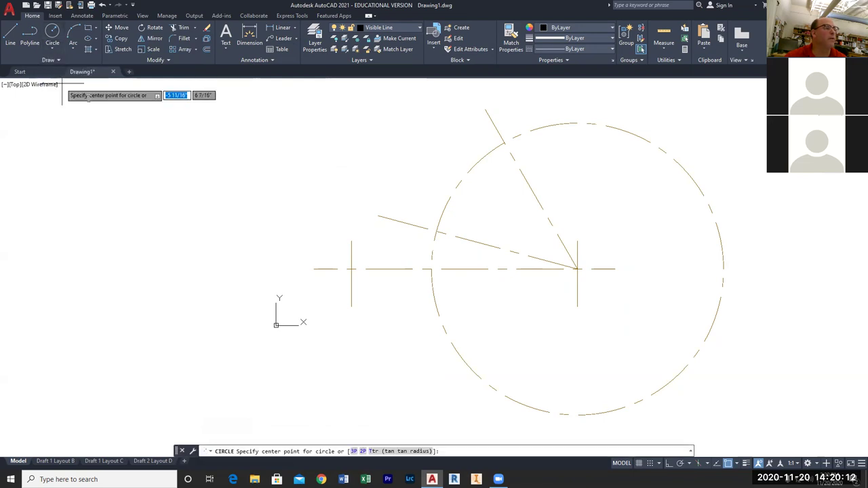
click(352, 269)
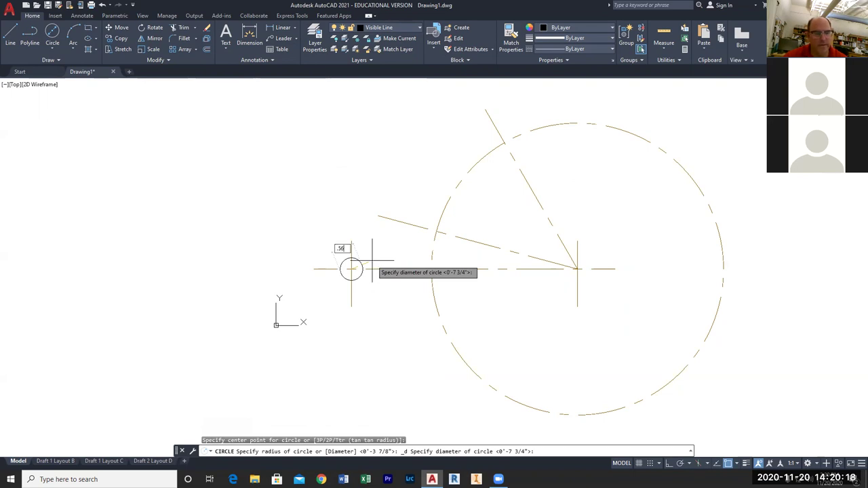
text(.56)
key(Return)
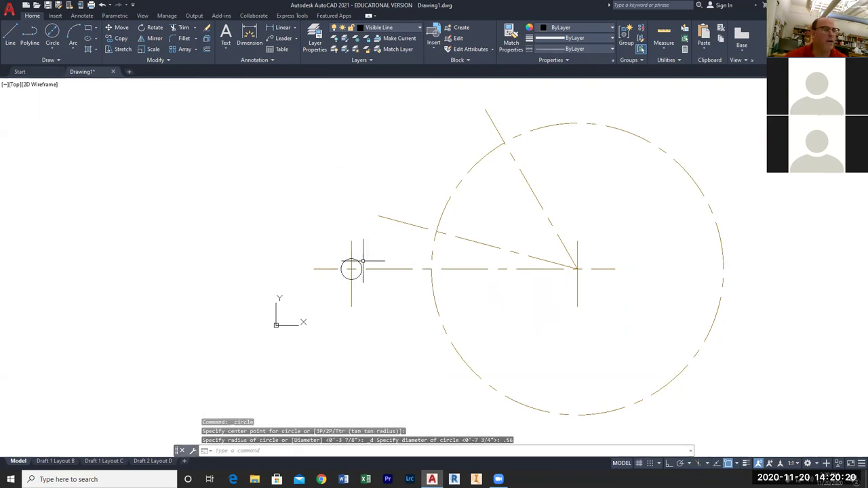
Draw a concentric .81-radius circle and window-select both left circles.
click(52, 49)
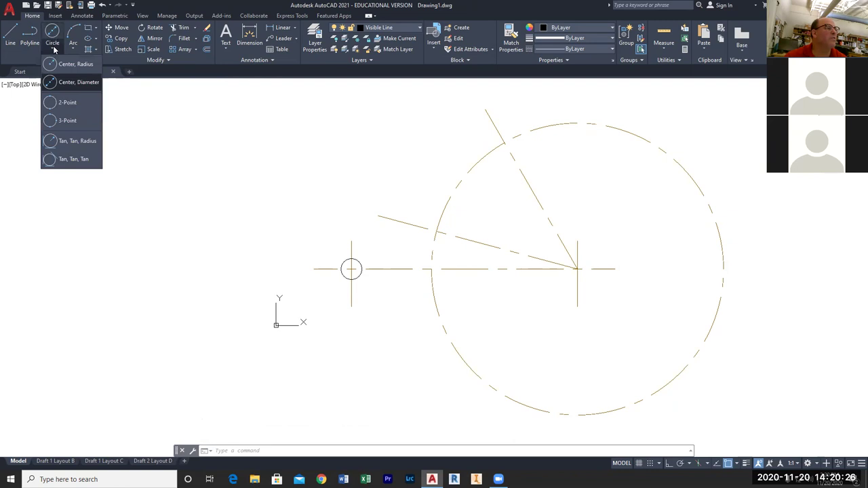
click(55, 64)
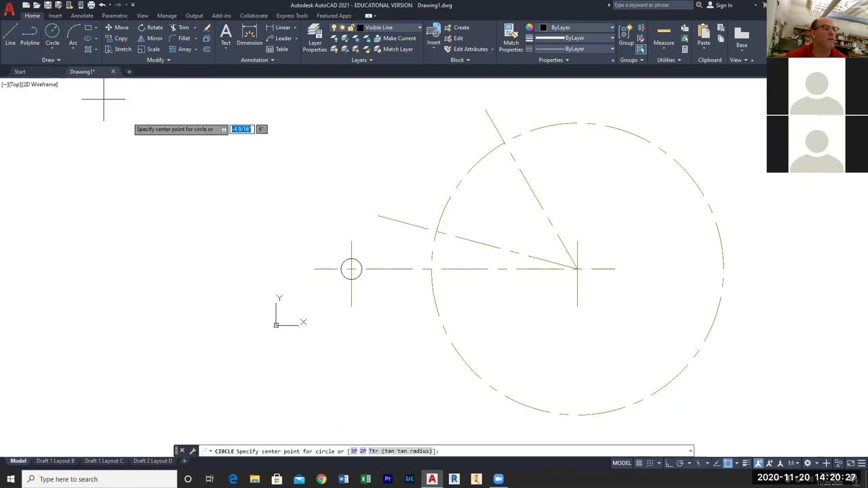
click(351, 269)
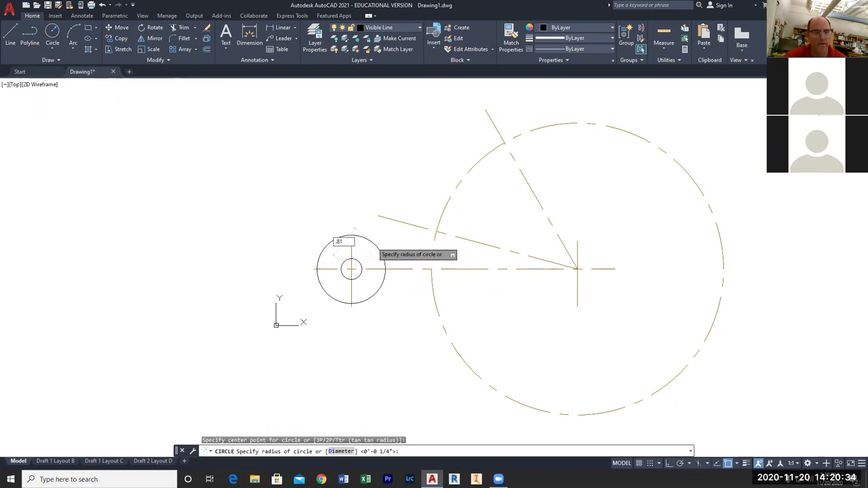
text(.81)
key(Return)
click(381, 253)
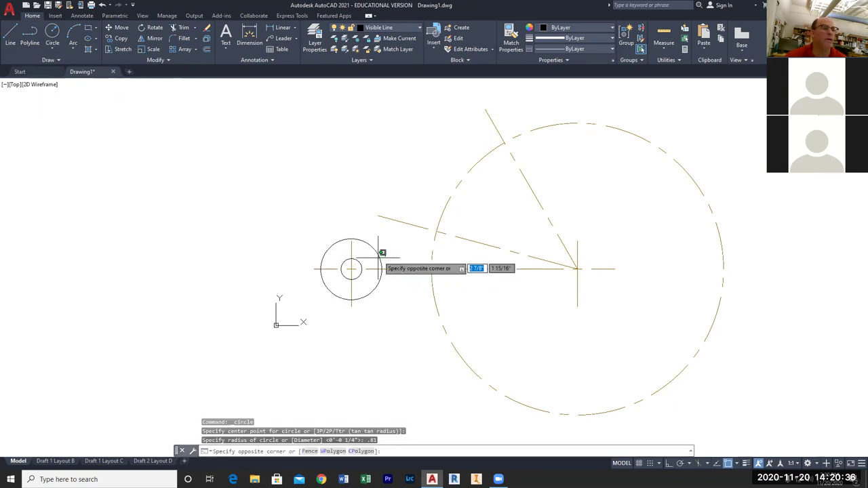
click(356, 271)
Copy the two left circles onto the right hole centre.
right_click(377, 261)
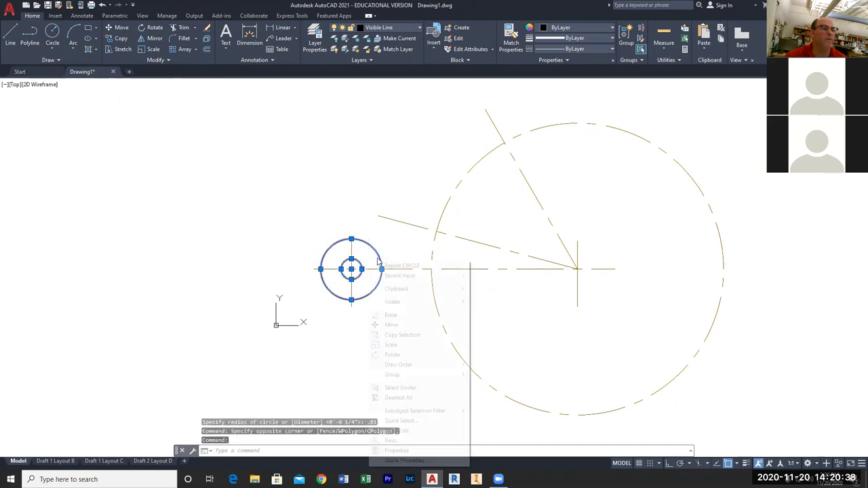
click(404, 335)
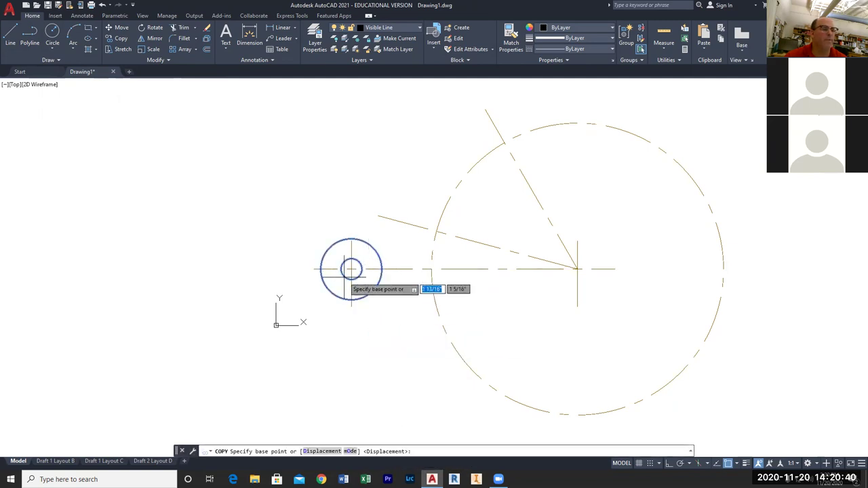
click(351, 269)
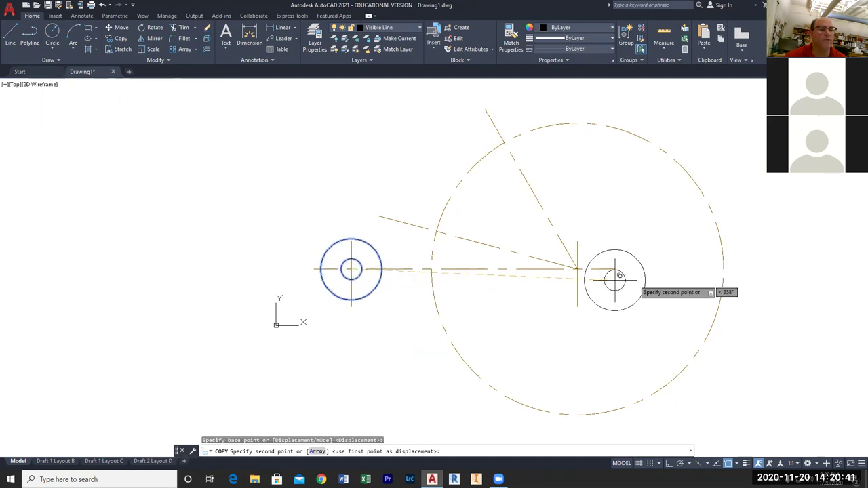
click(577, 269)
key(Escape)
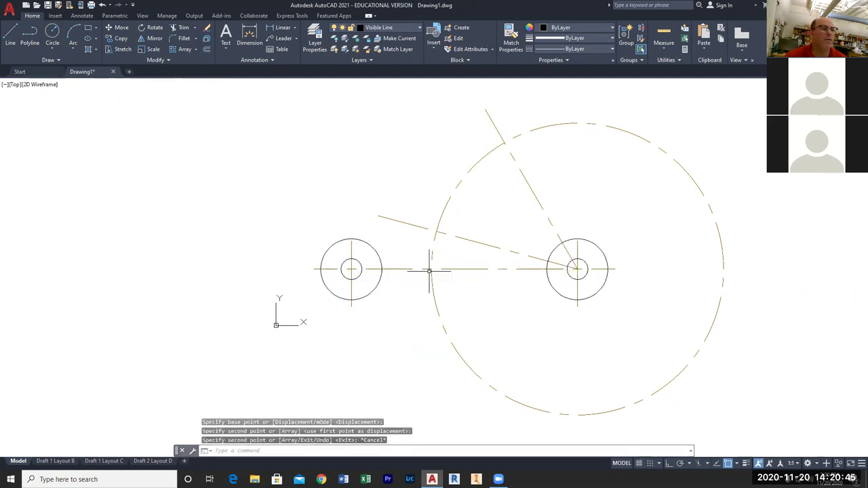
Draw top and bottom lines joining the outer circles' quadrants.
click(11, 34)
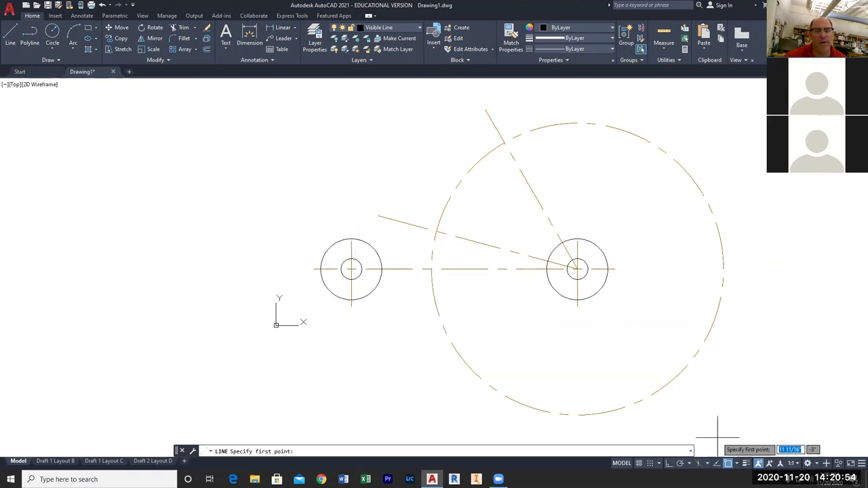
click(737, 464)
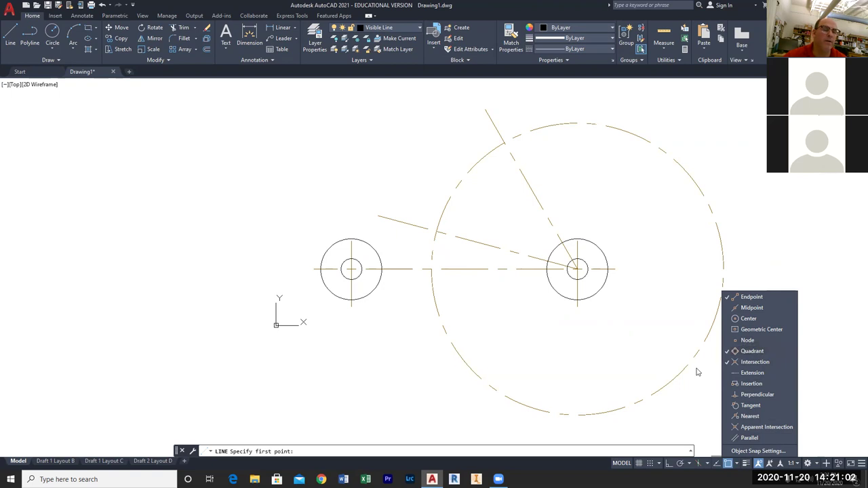
click(365, 391)
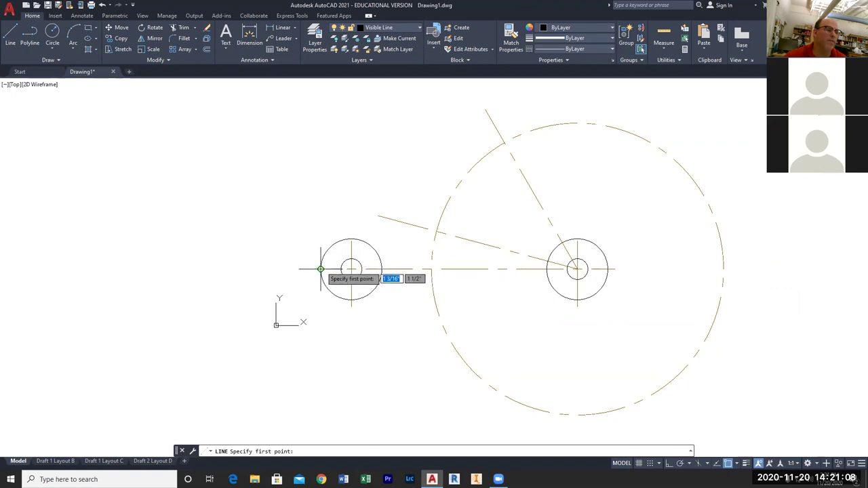
click(352, 239)
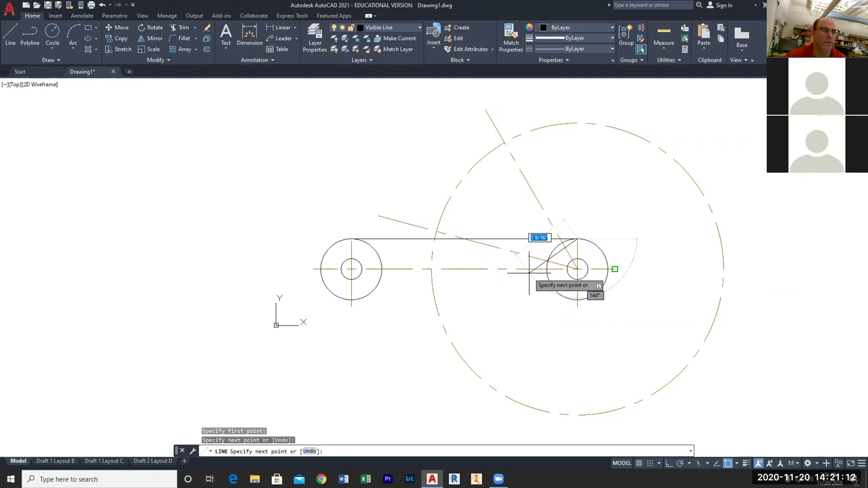
key(Escape)
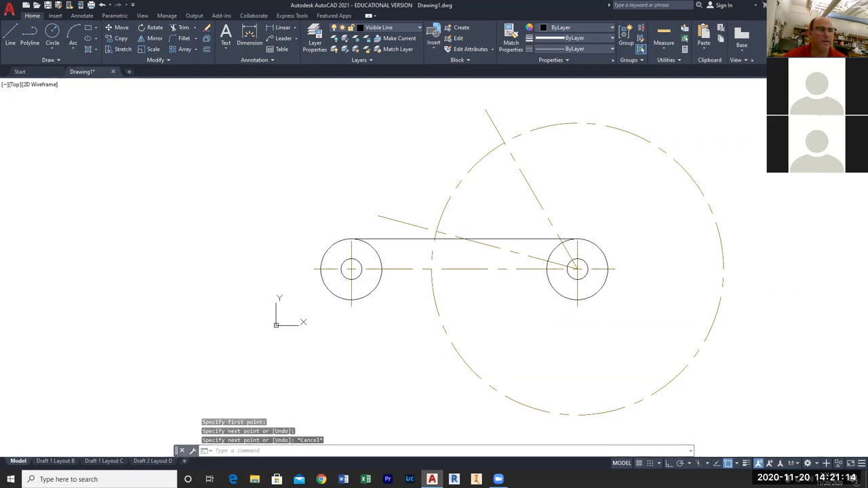
key(Return)
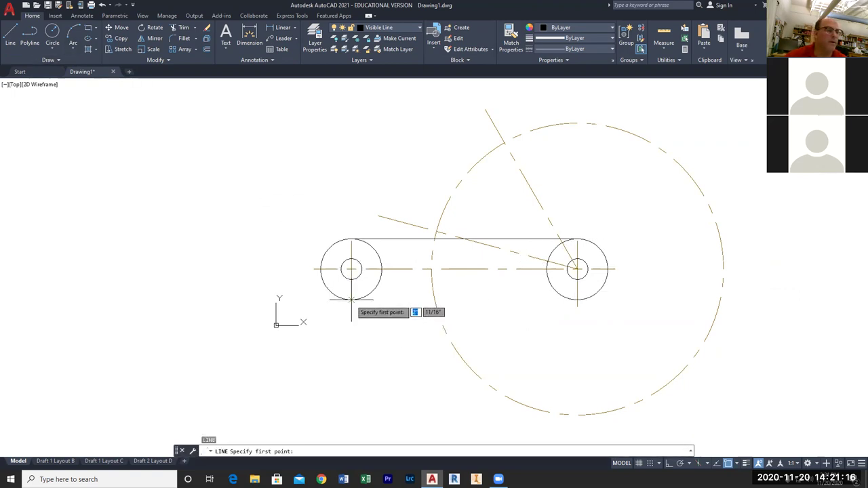
click(351, 299)
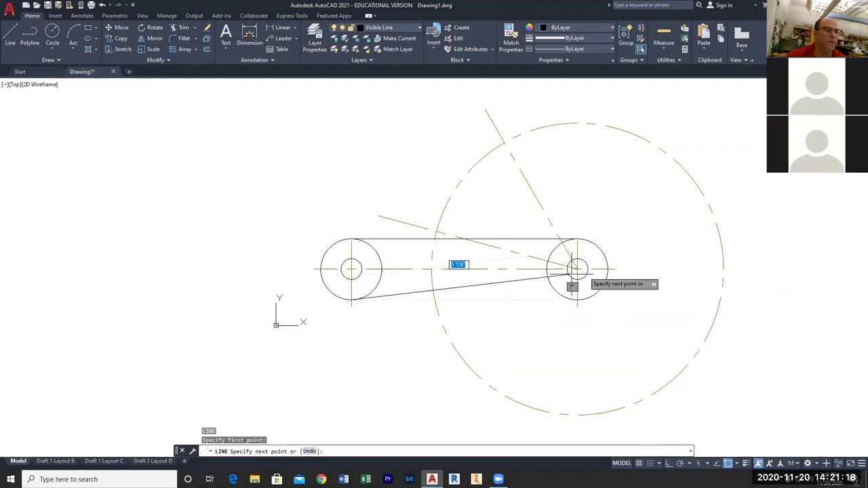
click(577, 299)
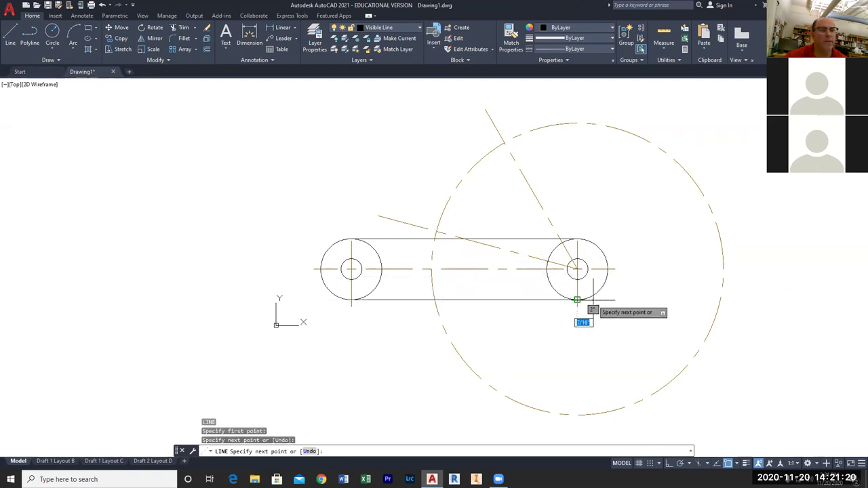
key(Return)
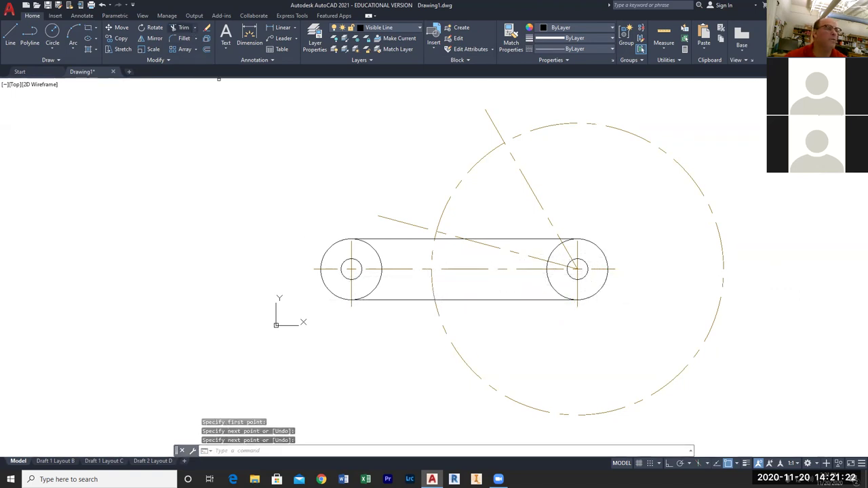
Trim away the inner halves of the left and right outer circles.
click(375, 251)
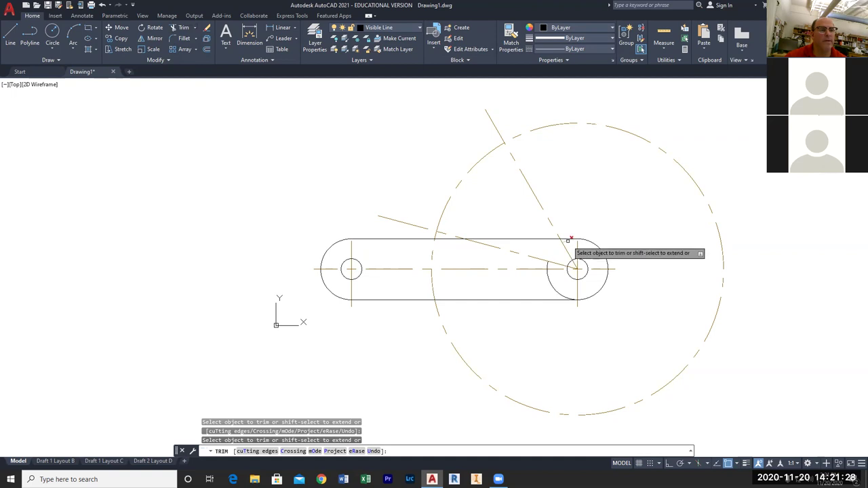
click(547, 273)
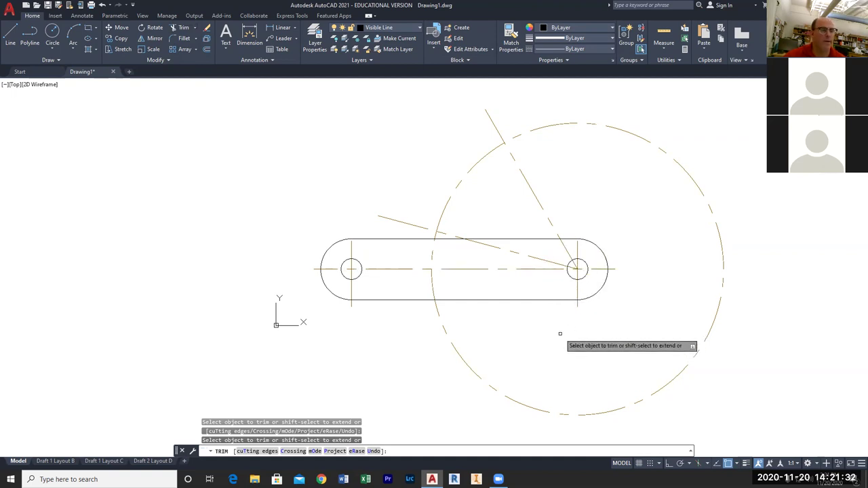
key(Escape)
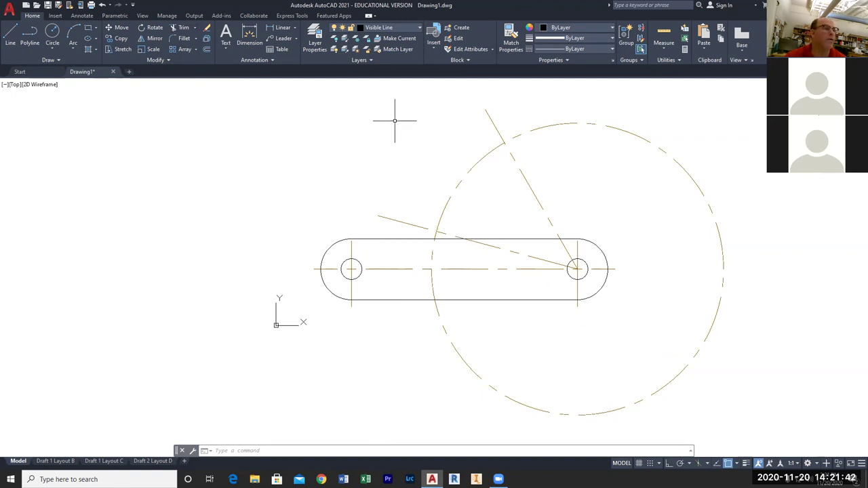
Offset the 3.88 dashed circle .25 inward and .25 outward.
click(207, 50)
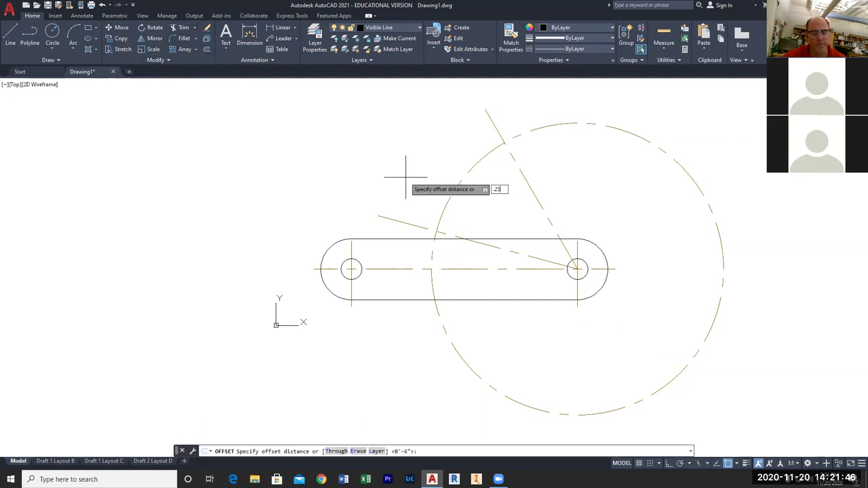
key(Return)
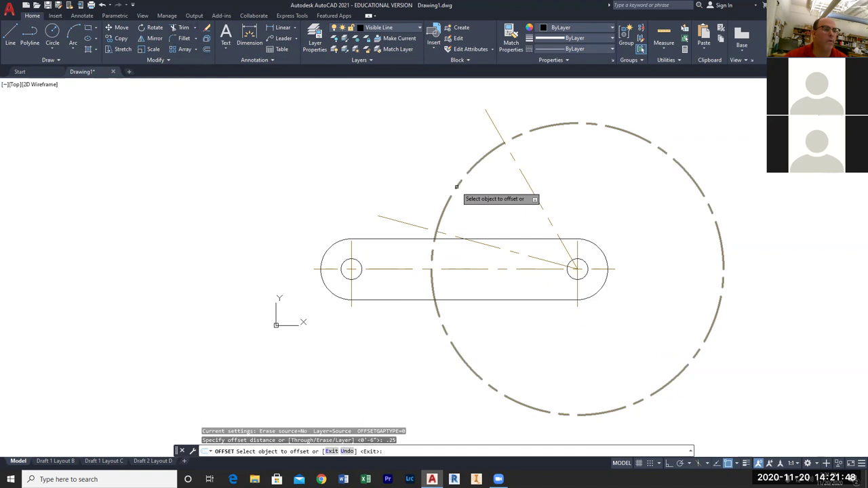
click(456, 185)
click(461, 187)
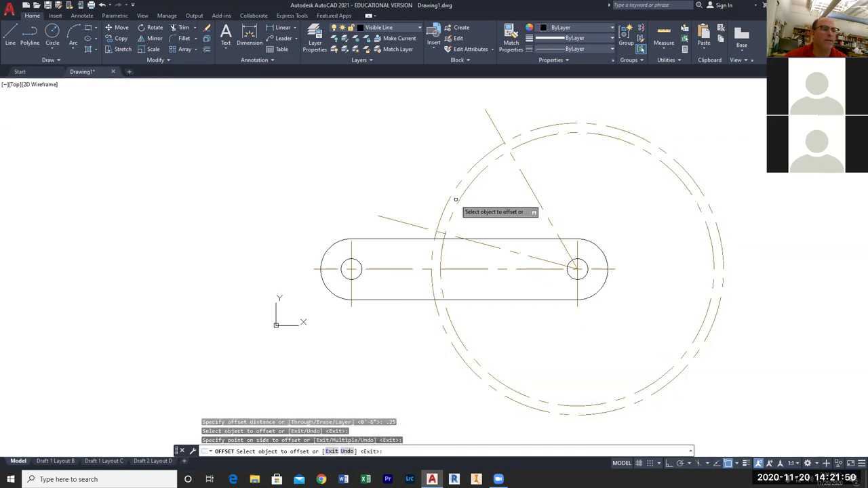
click(456, 184)
click(454, 177)
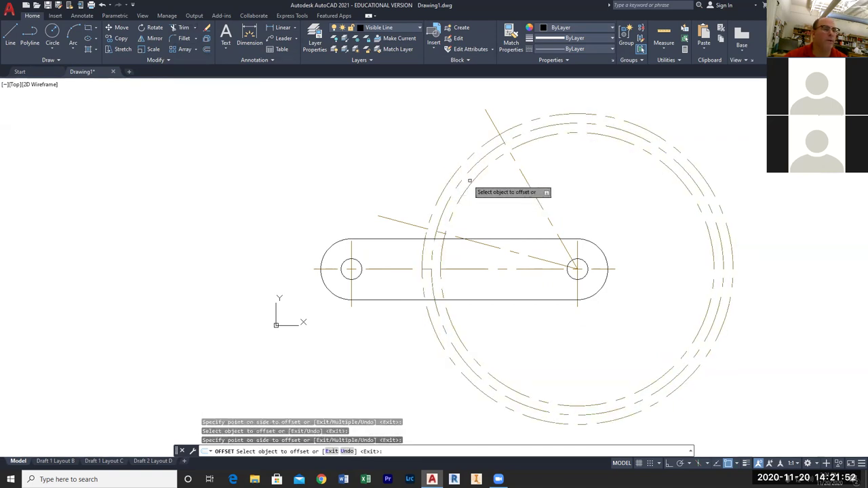
key(Escape)
Move both offset circles to the Visible Line layer.
click(455, 170)
click(467, 180)
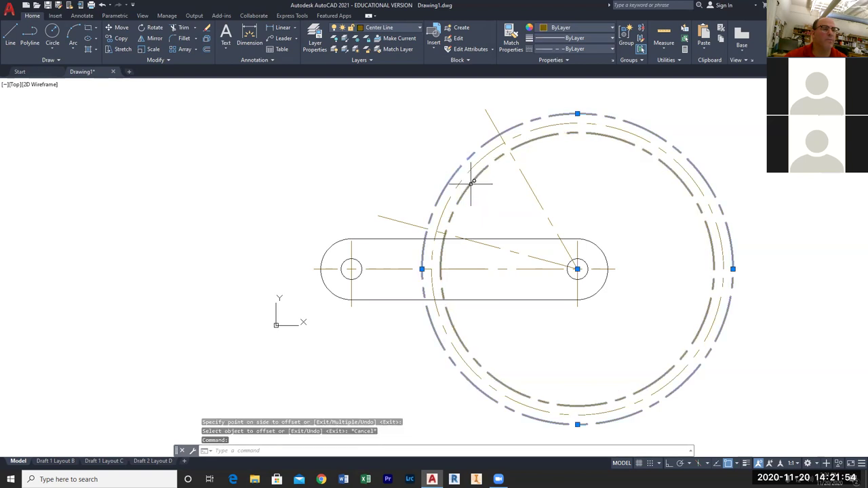
click(386, 27)
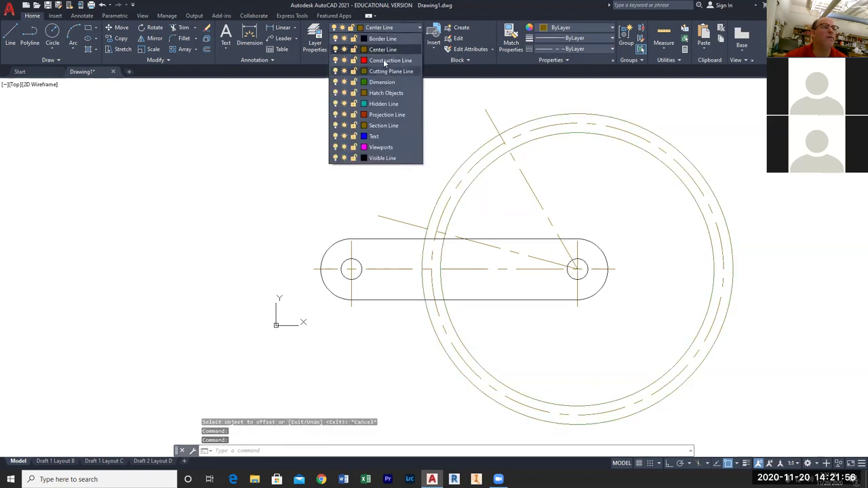
click(383, 158)
key(Escape)
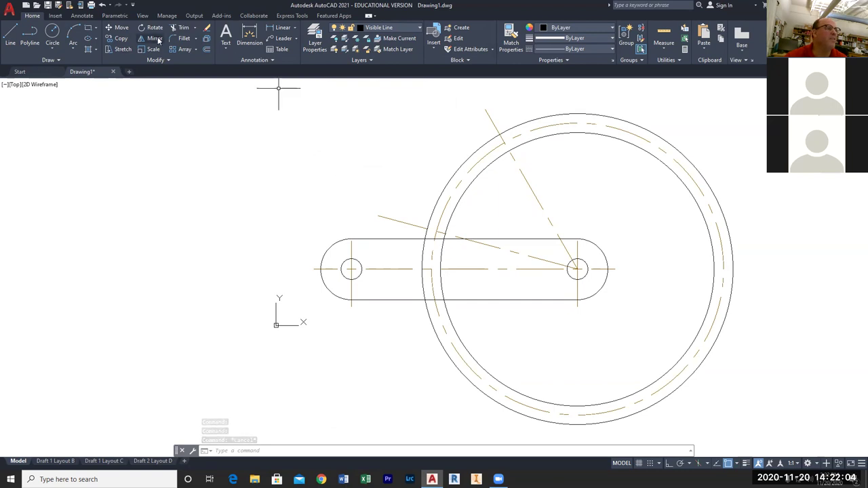
Draw 1/4"-radius circles where the angled center lines cross the dashed circle.
click(53, 34)
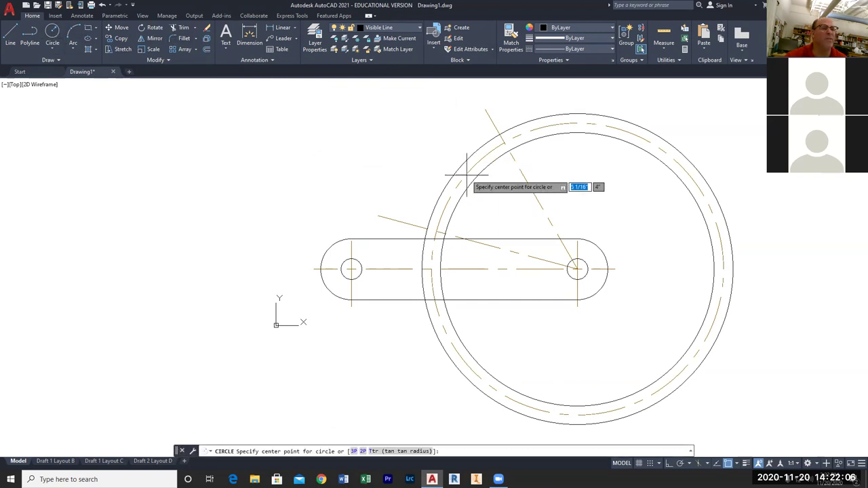
click(503, 141)
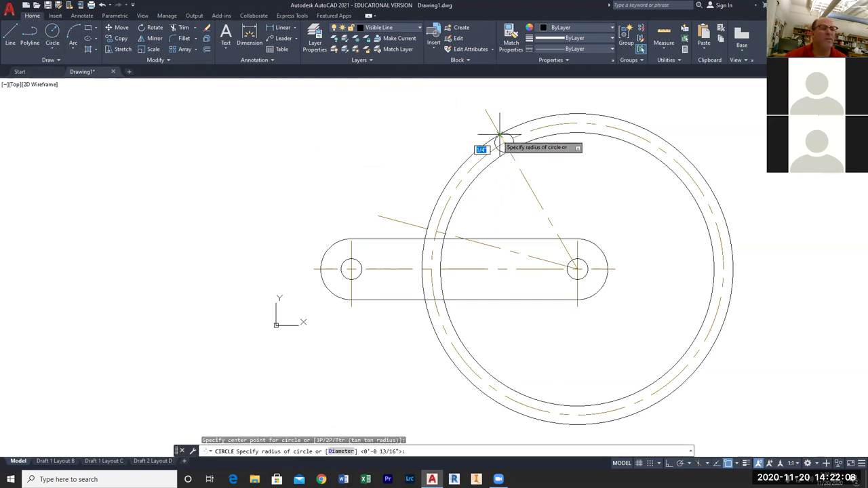
click(499, 136)
key(Escape)
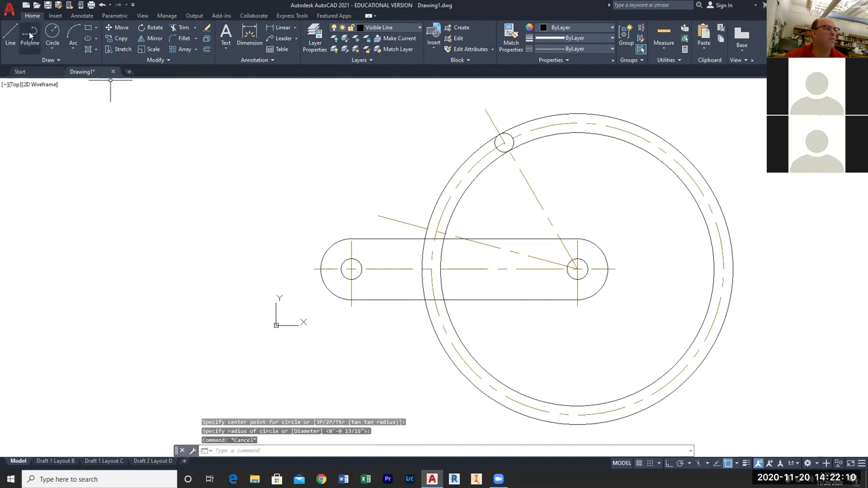
key(Return)
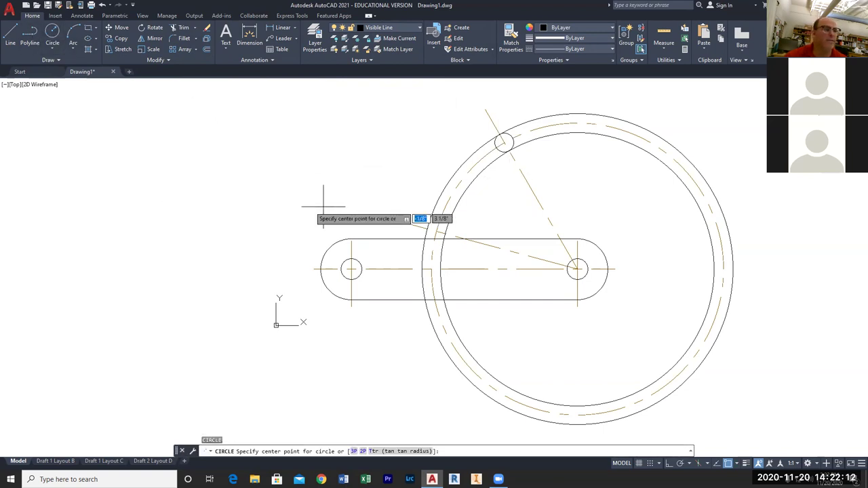
click(436, 231)
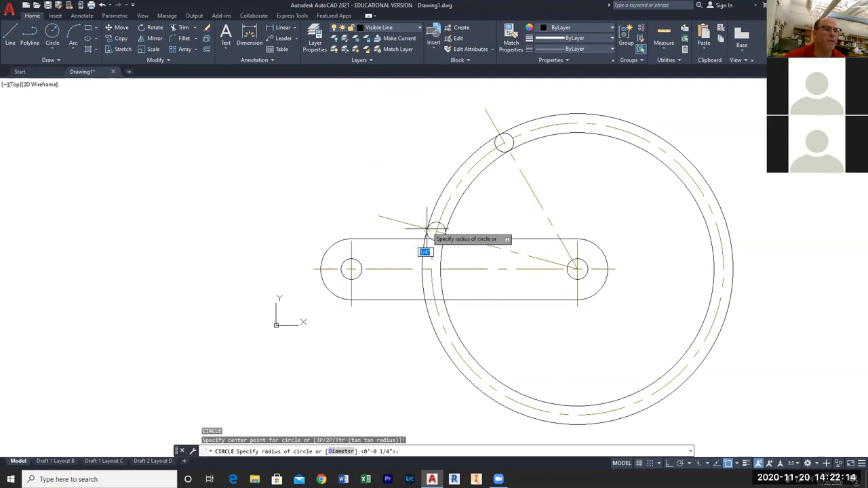
key(Return)
key(Escape)
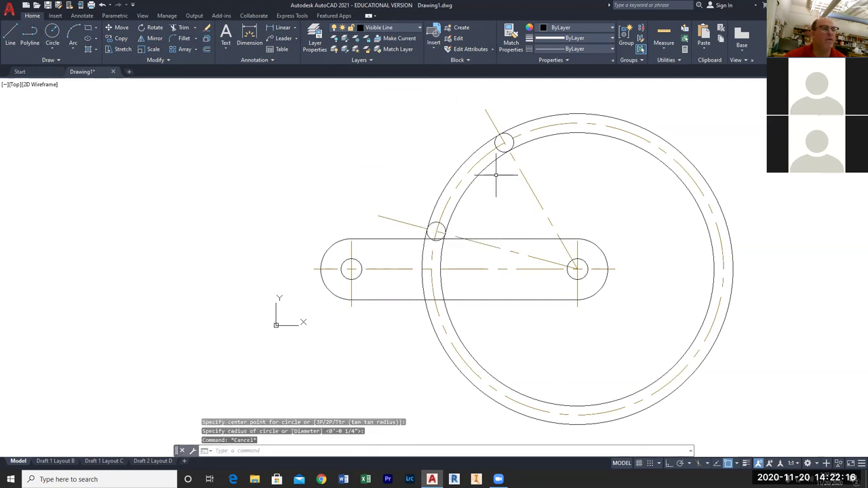
Draw a .75-radius circle around the top small circle.
key(Return)
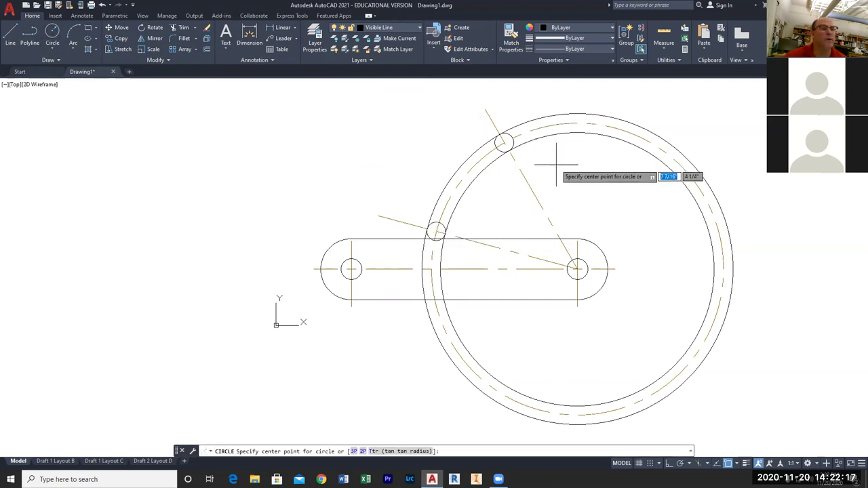
click(504, 142)
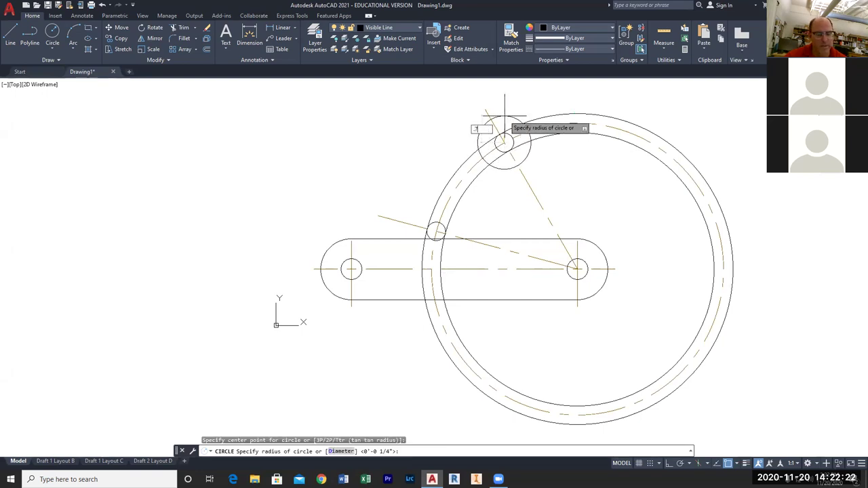
key(Return)
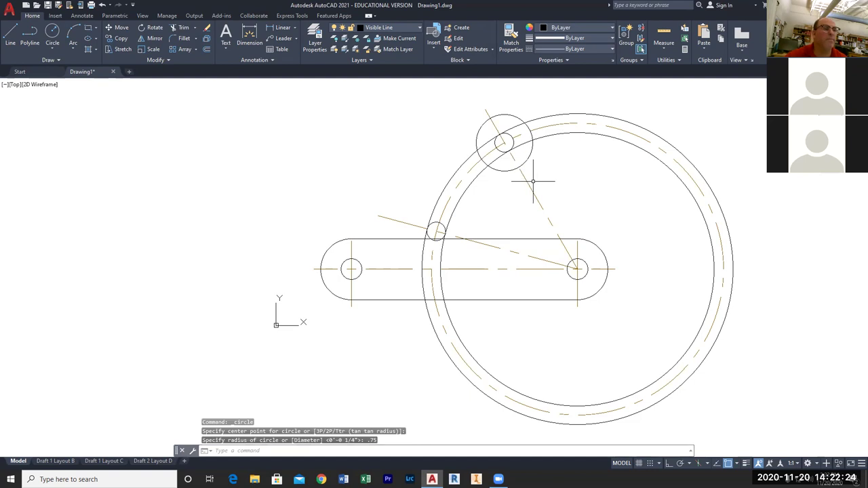
Draw two circles centred on the right hole, tangent to the .75 circle.
click(56, 32)
click(577, 269)
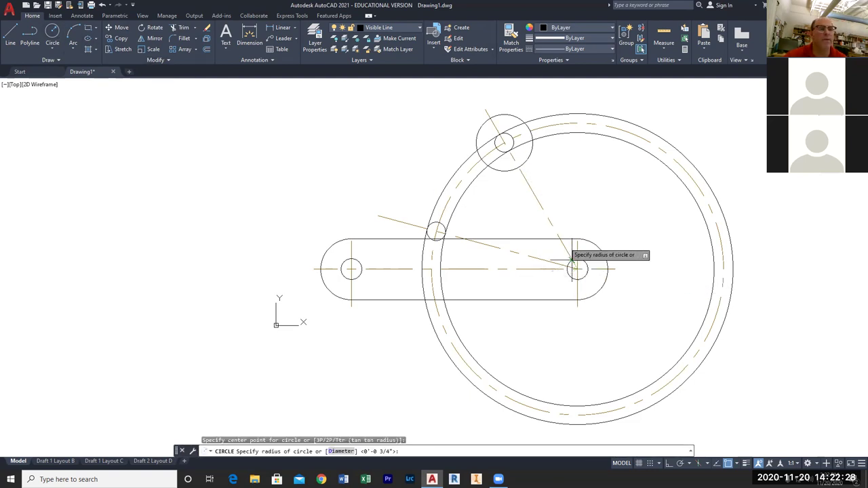
click(528, 185)
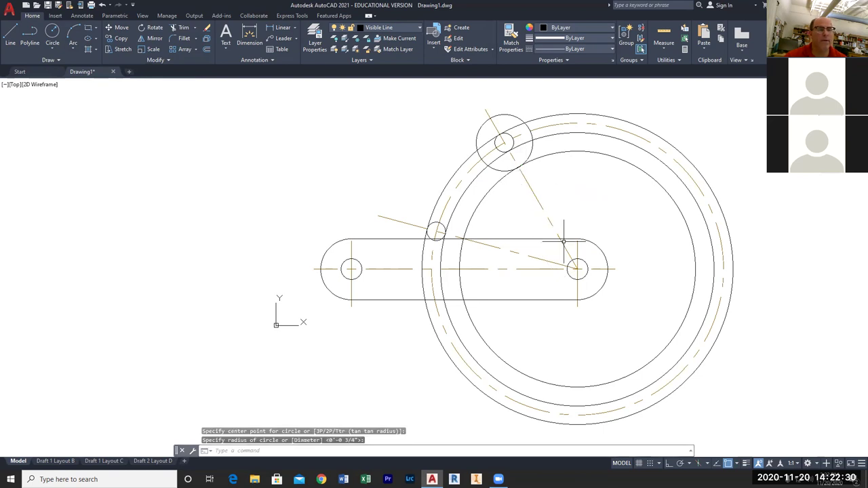
click(52, 32)
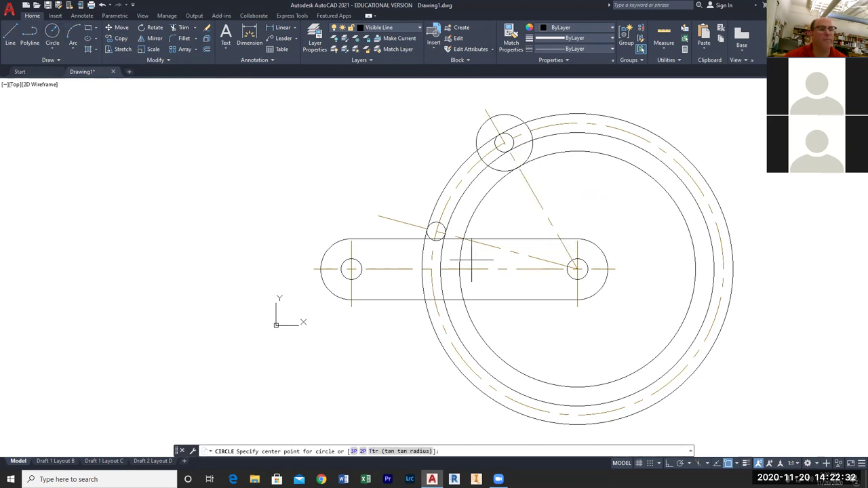
click(576, 269)
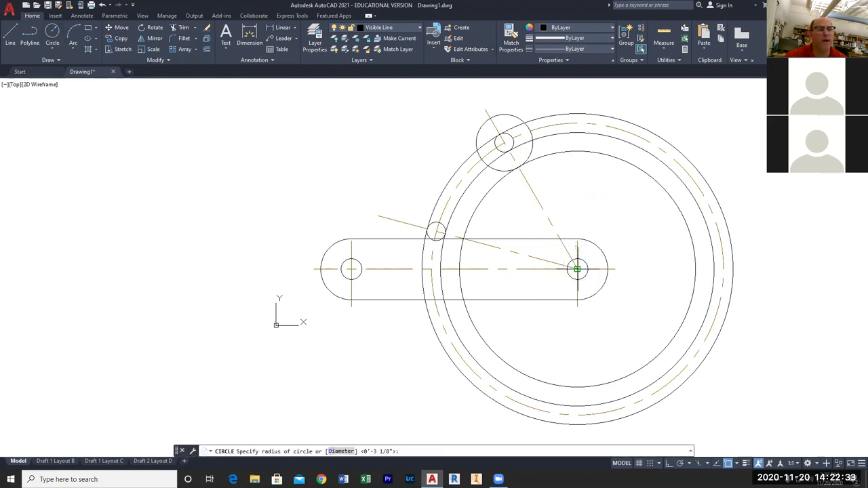
click(488, 119)
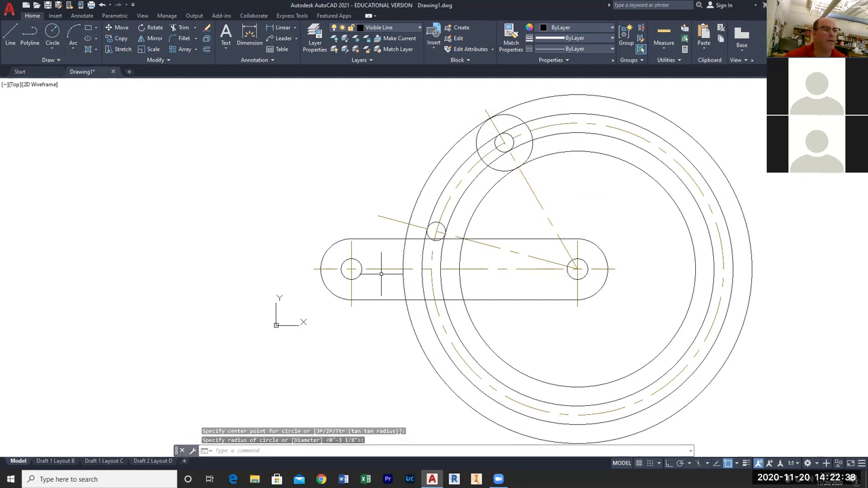
Trim the outer and inner circle arcs and band arcs, using a fence, to open the rounded slot.
click(184, 28)
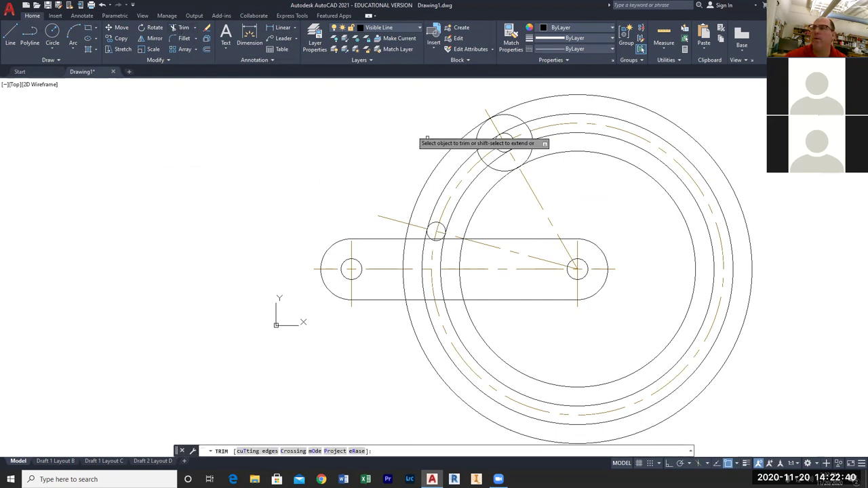
click(520, 103)
click(549, 153)
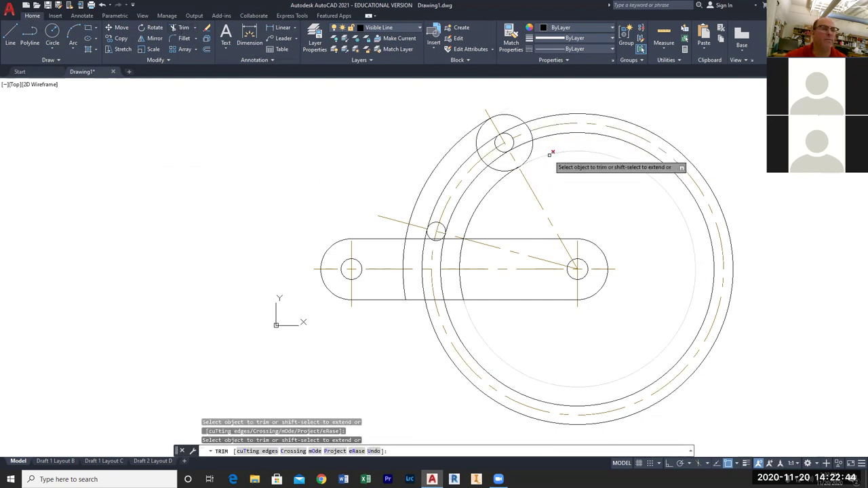
click(543, 140)
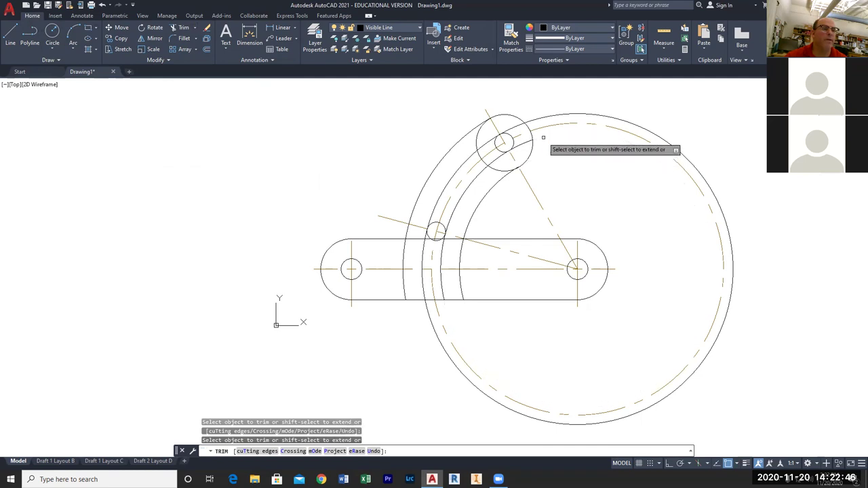
click(501, 141)
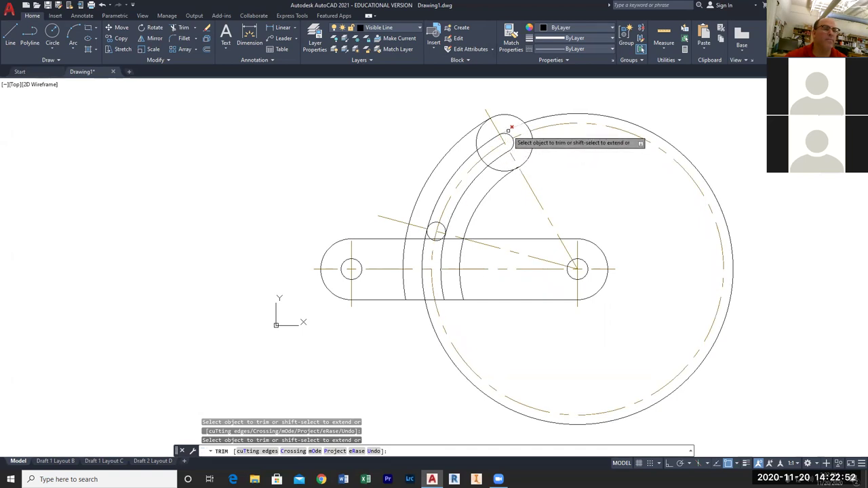
click(512, 128)
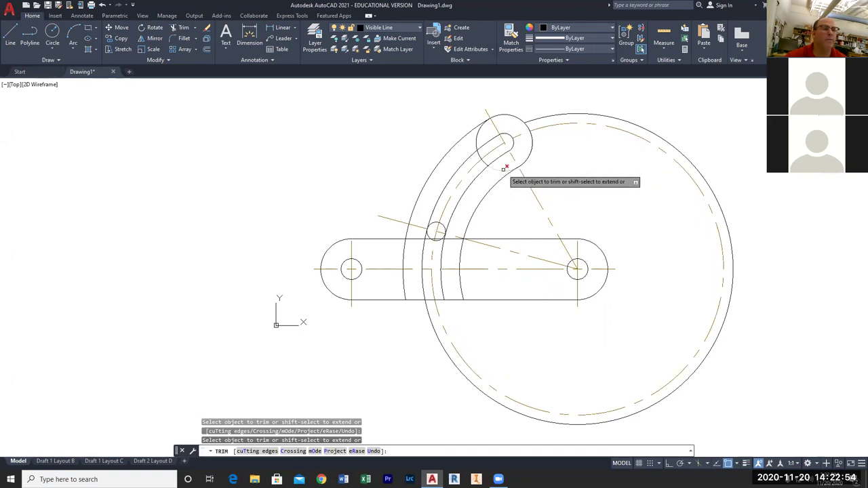
click(479, 137)
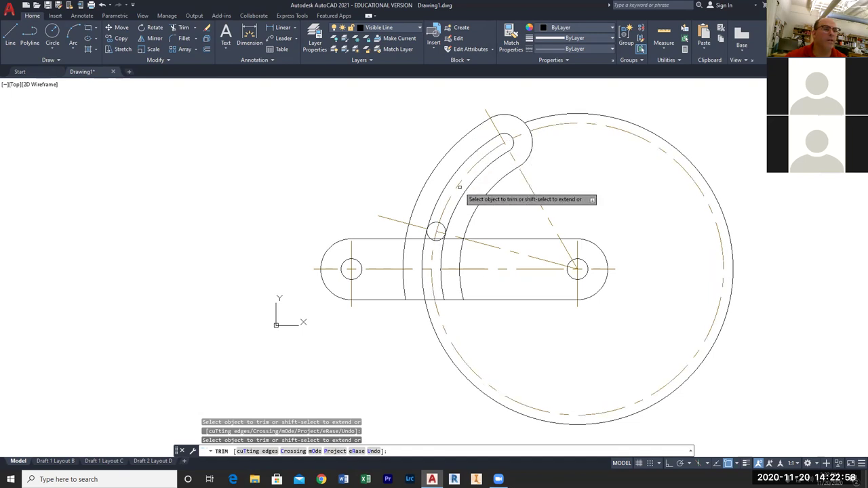
click(405, 250)
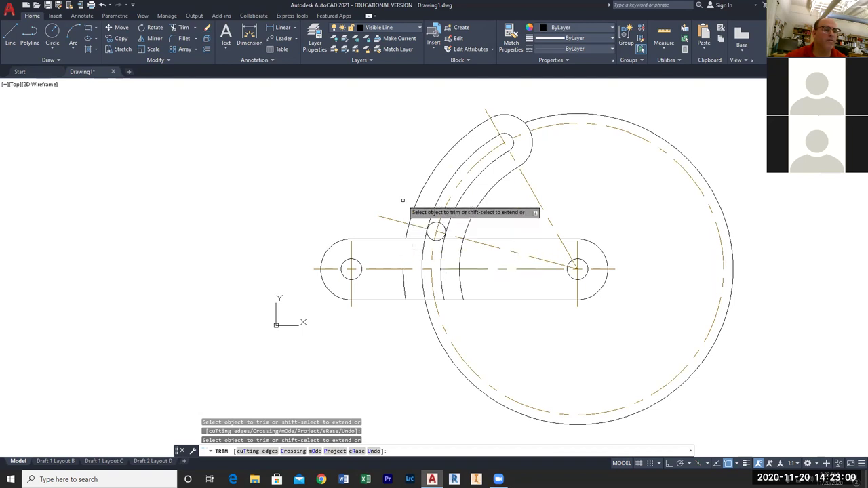
click(403, 278)
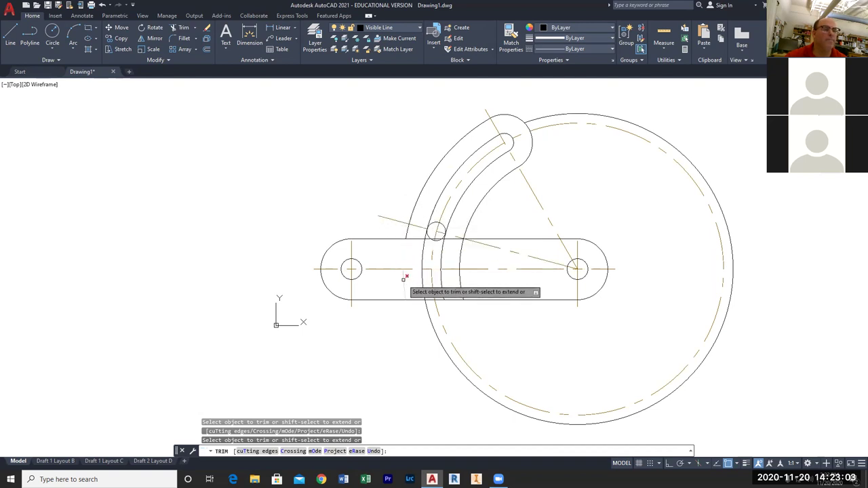
click(461, 248)
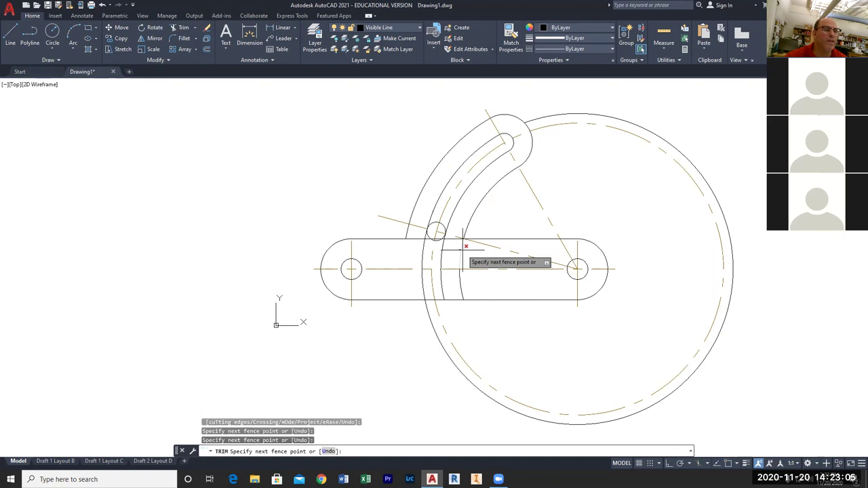
click(458, 287)
key(Return)
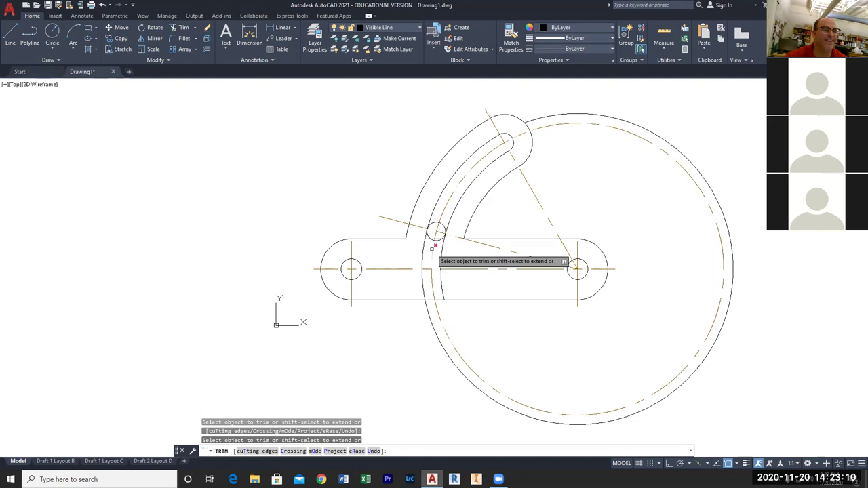
Erase the leftover arc inside the slot and the large outer circle.
scroll(434, 251, up, 4)
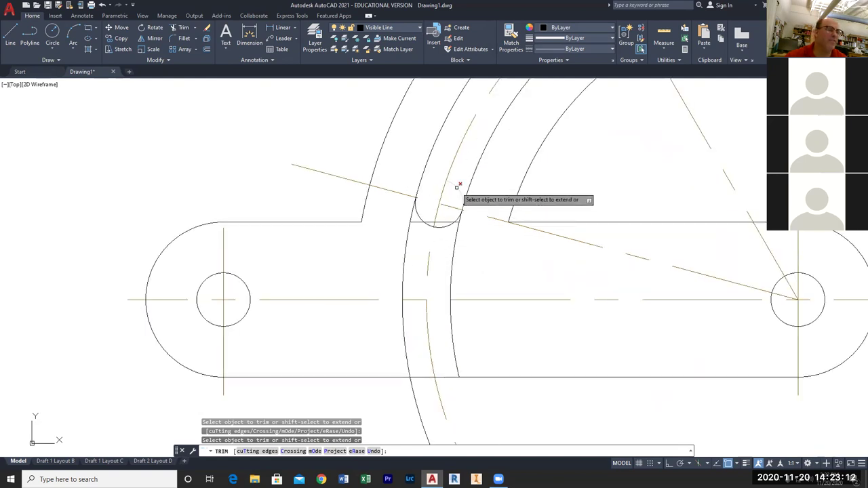
scroll(457, 252, down, 4)
middle_drag(456, 251, 450, 303)
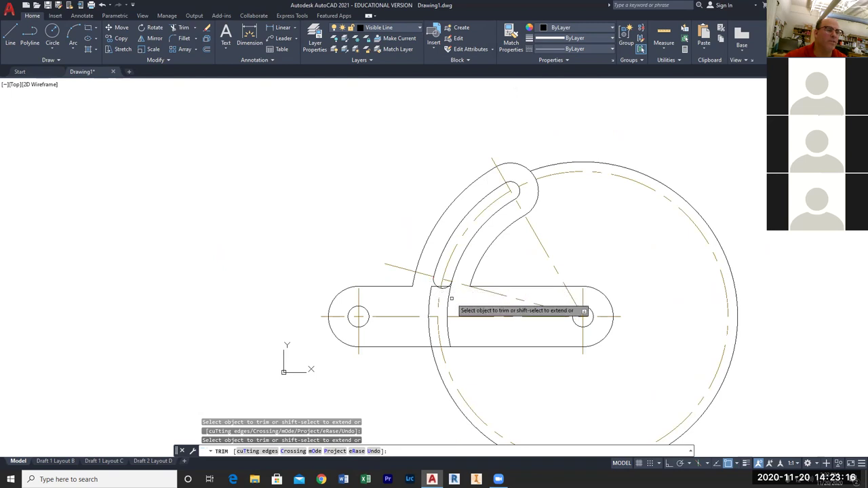
scroll(450, 289, up, 4)
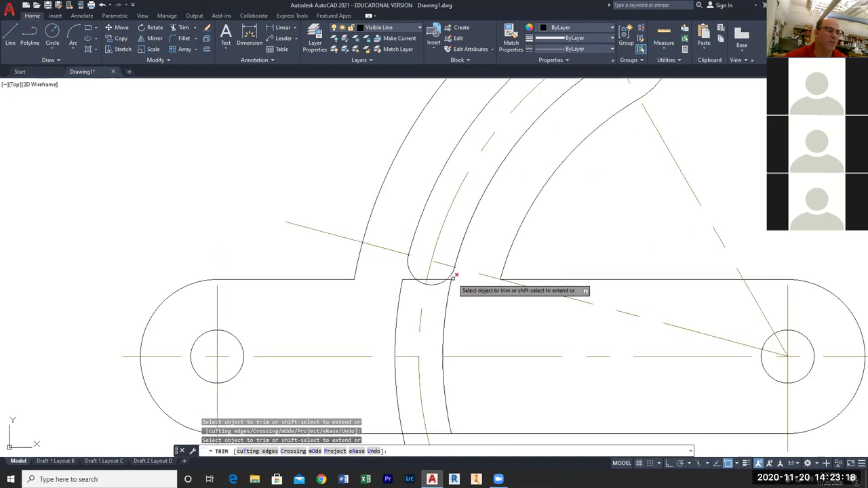
scroll(453, 297, down, 2)
scroll(454, 299, down, 2)
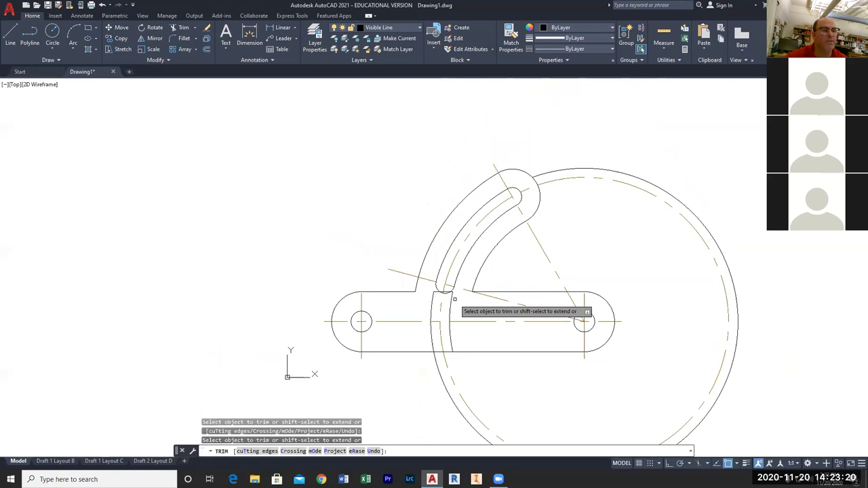
key(Escape)
click(452, 300)
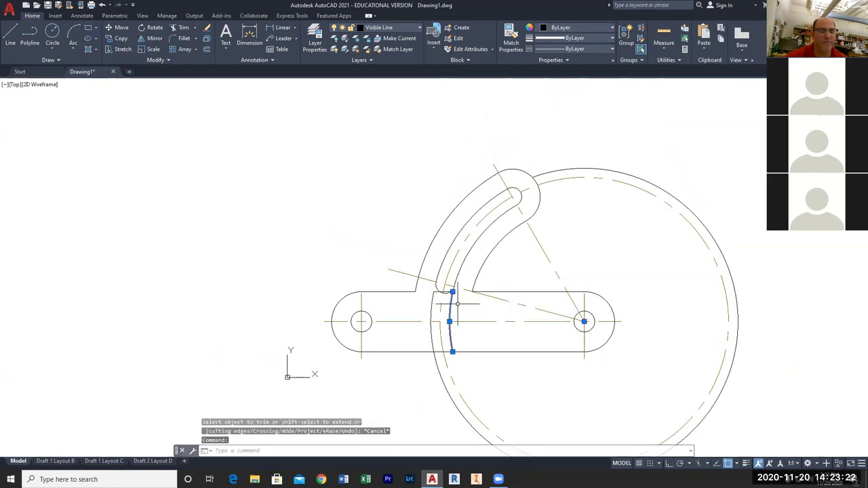
key(Delete)
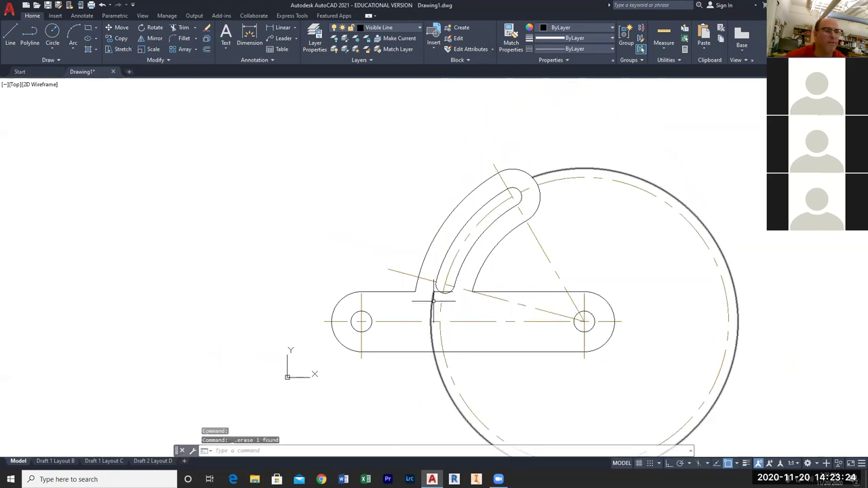
click(435, 298)
key(Delete)
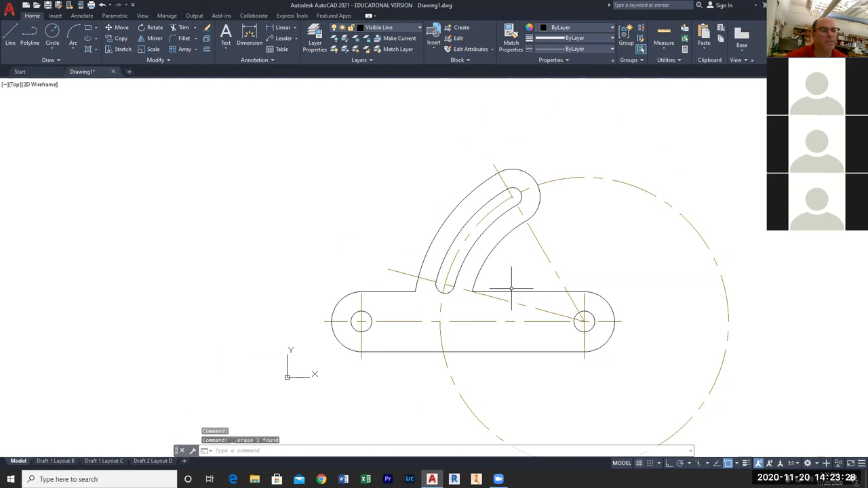
middle_drag(503, 295, 514, 276)
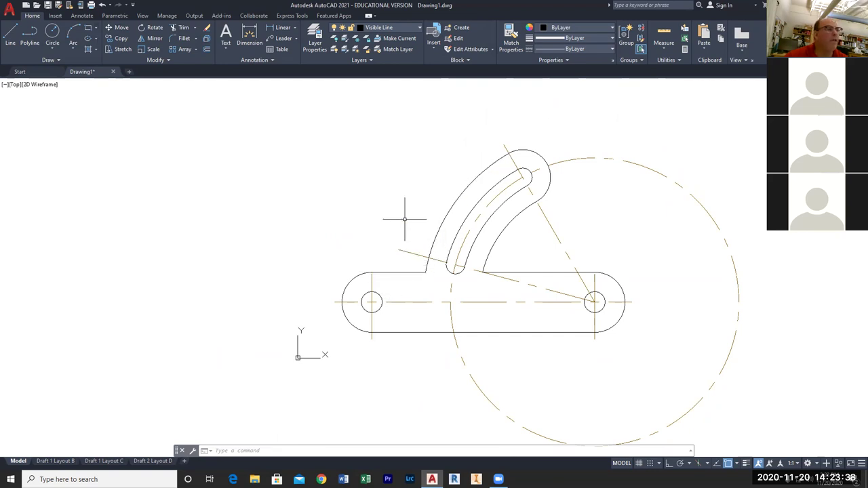
Fillet the left corner between base and arm with radius 1.25.
click(184, 39)
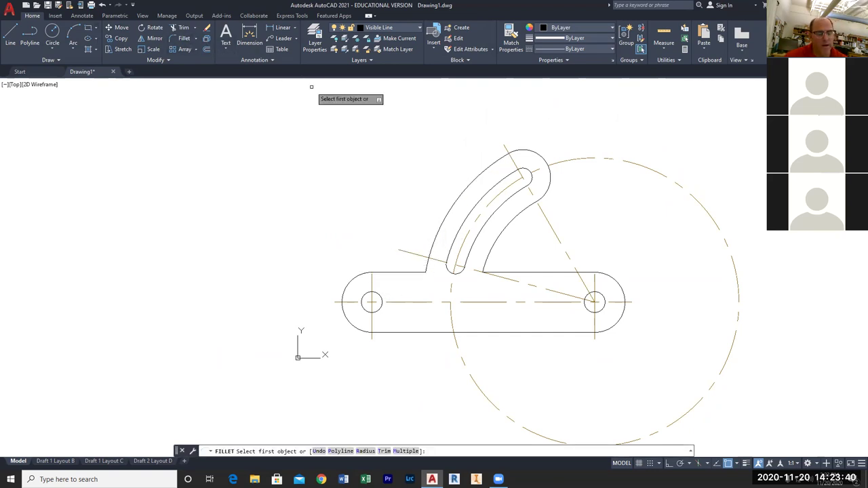
text(r)
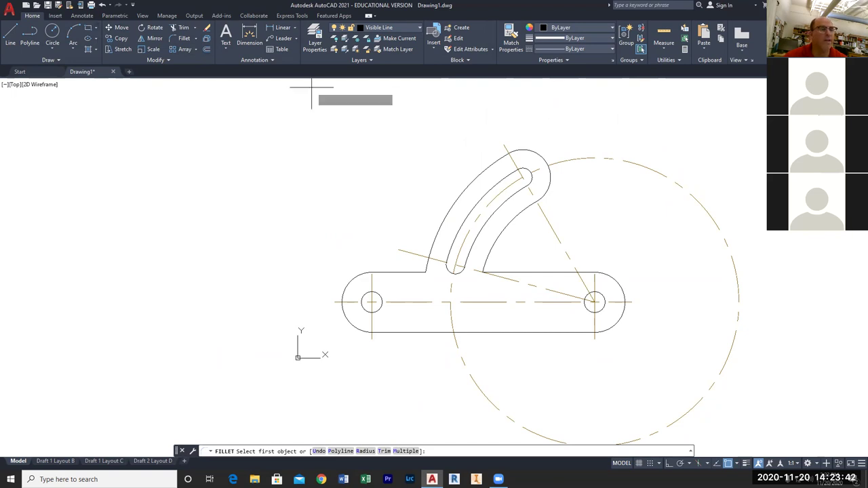
key(Return)
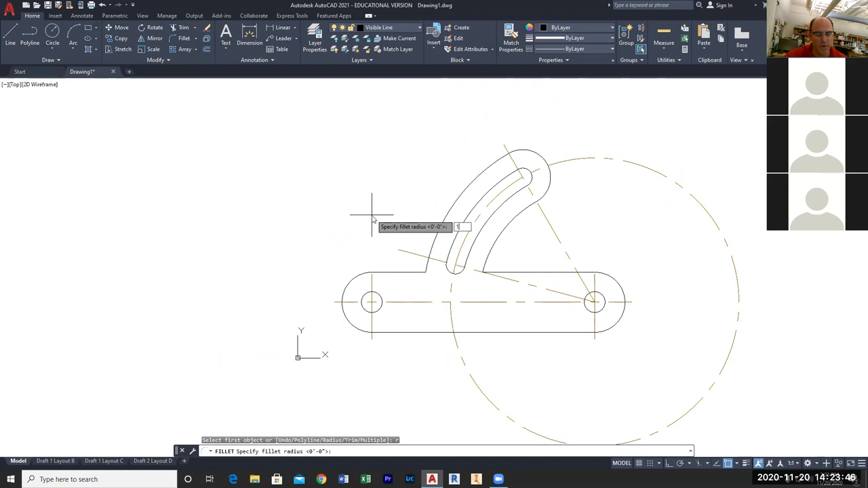
key(Return)
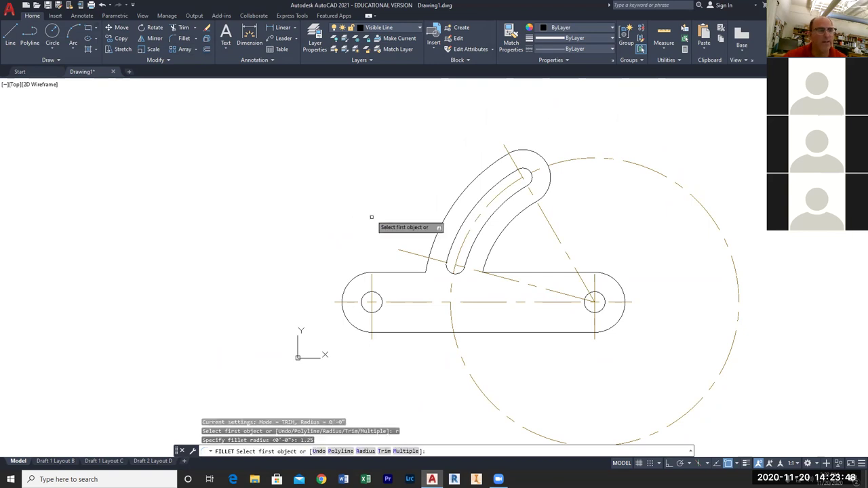
click(420, 271)
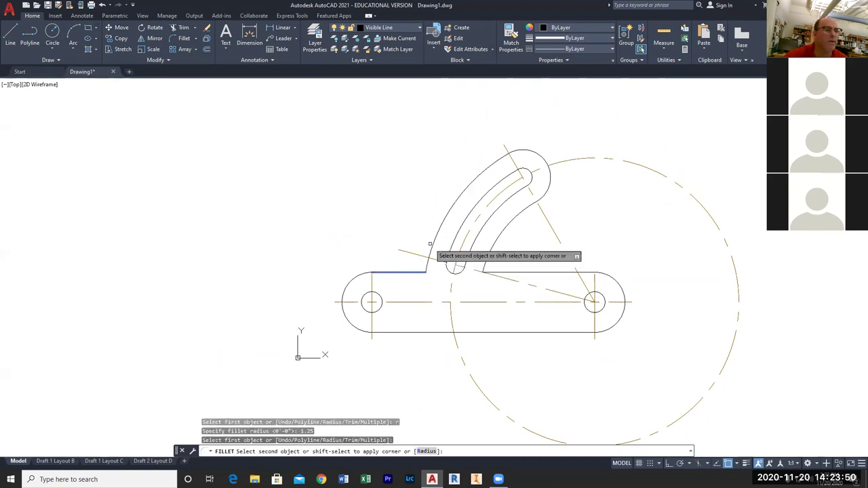
click(437, 248)
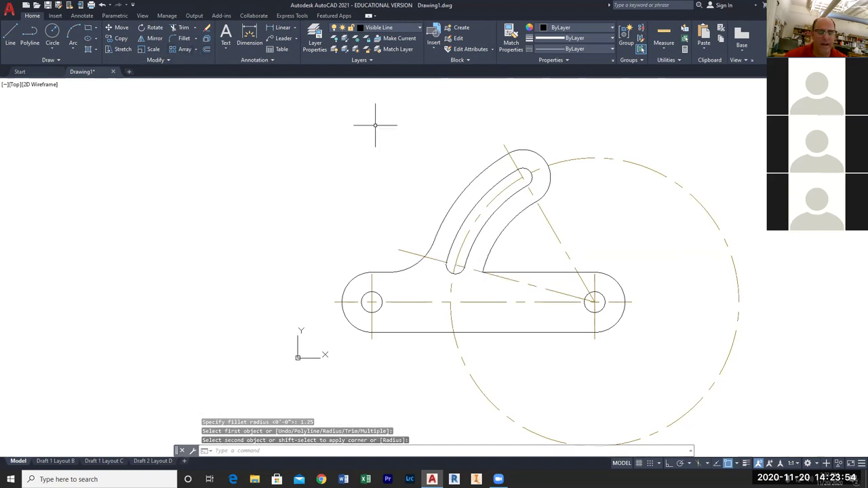
Fillet the inner corner between arm and base with radius .75.
key(Return)
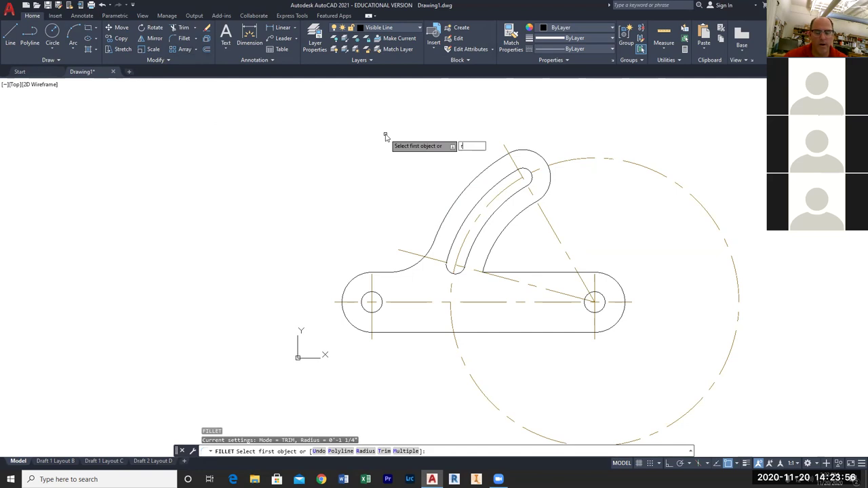
text(r)
key(Return)
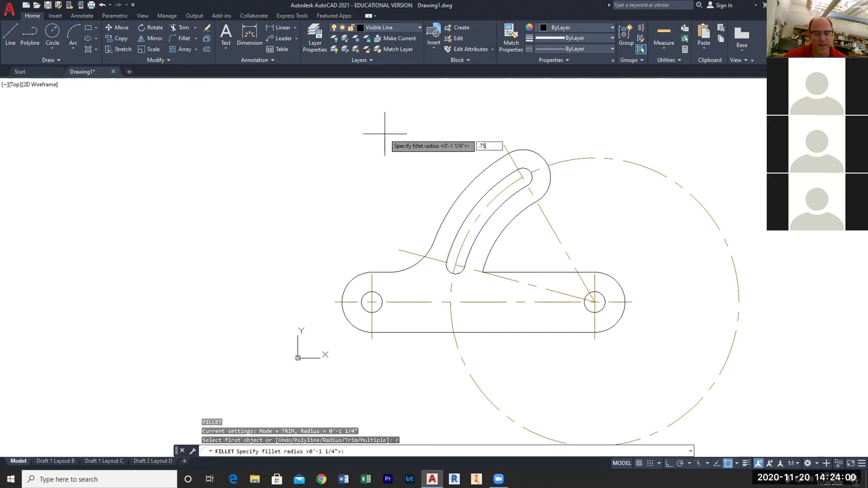
key(Return)
click(488, 260)
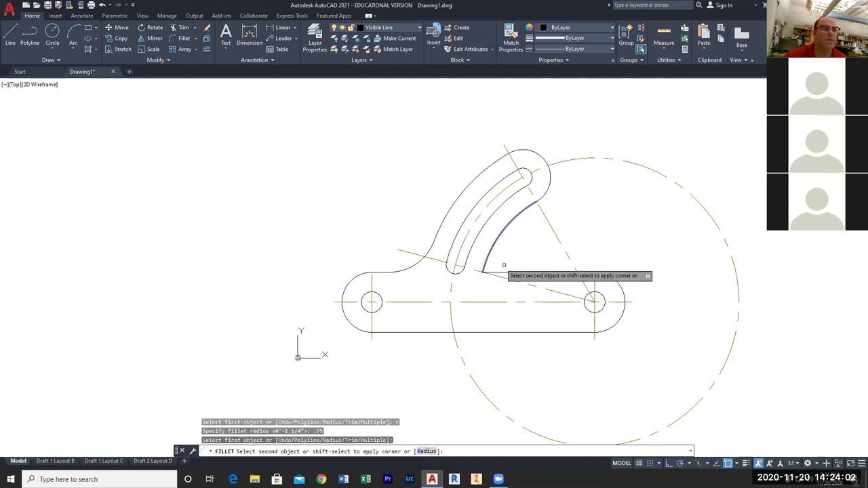
click(527, 273)
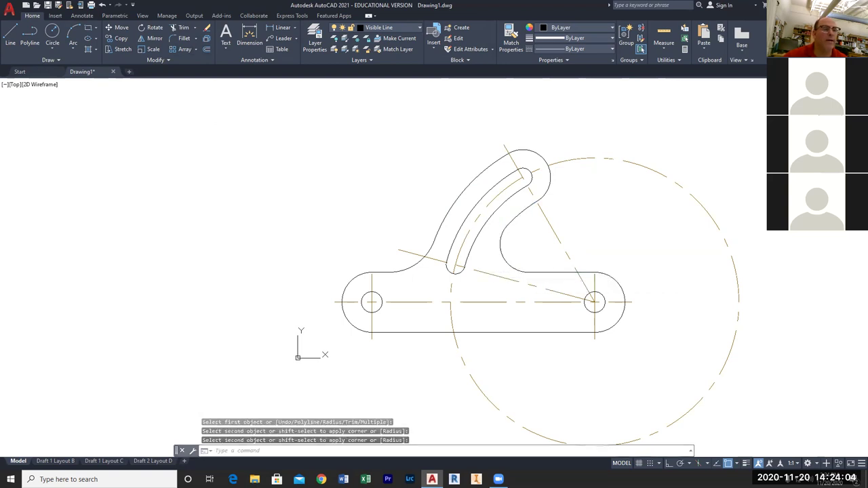
key(Escape)
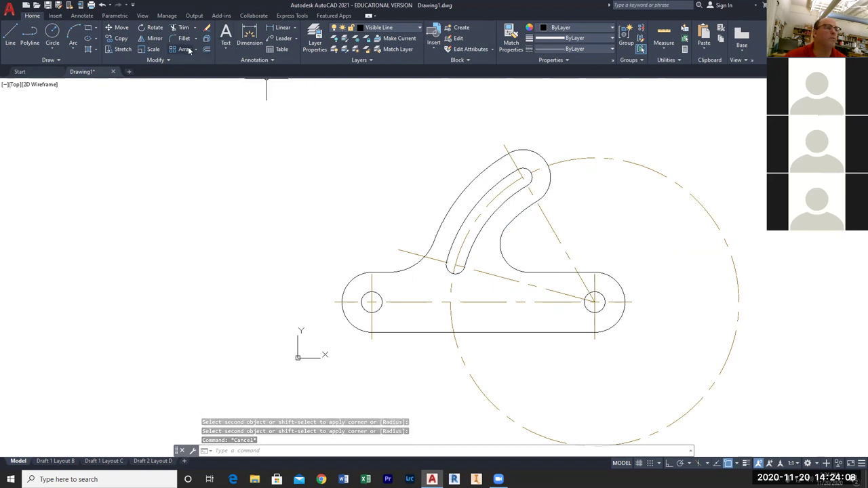
Trim the large dashed circle back to its centre arc through the slot.
click(570, 162)
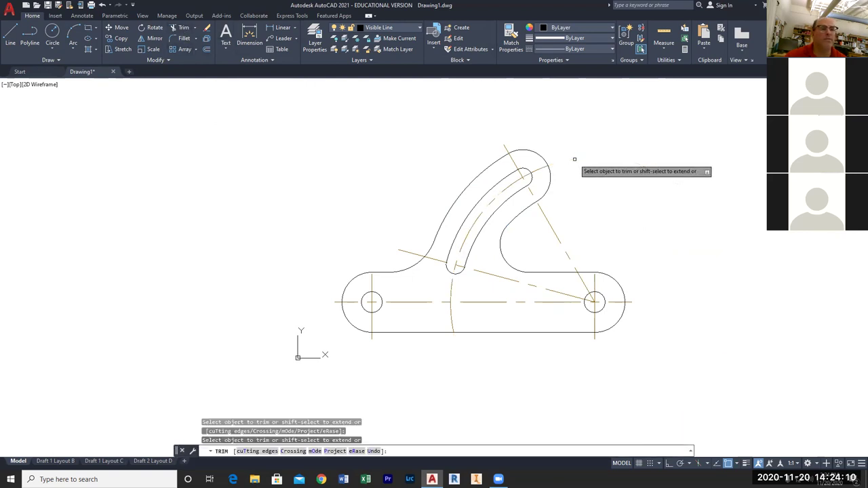
click(451, 314)
key(Escape)
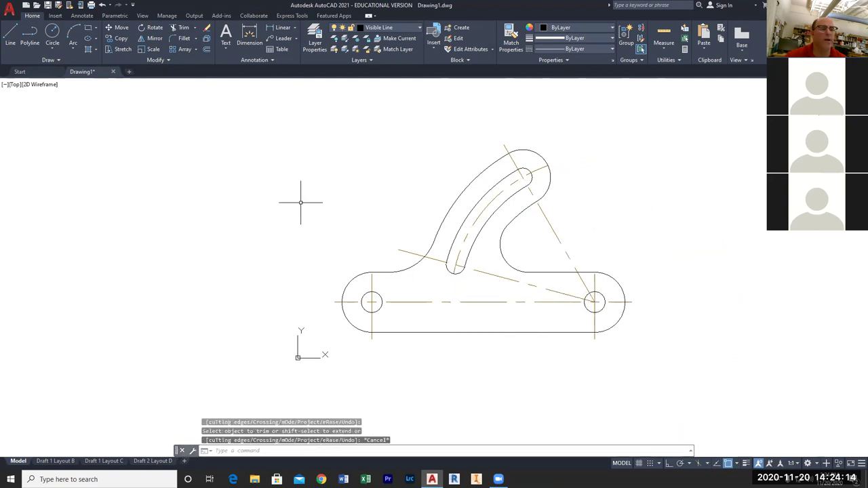
middle_drag(381, 327, 327, 316)
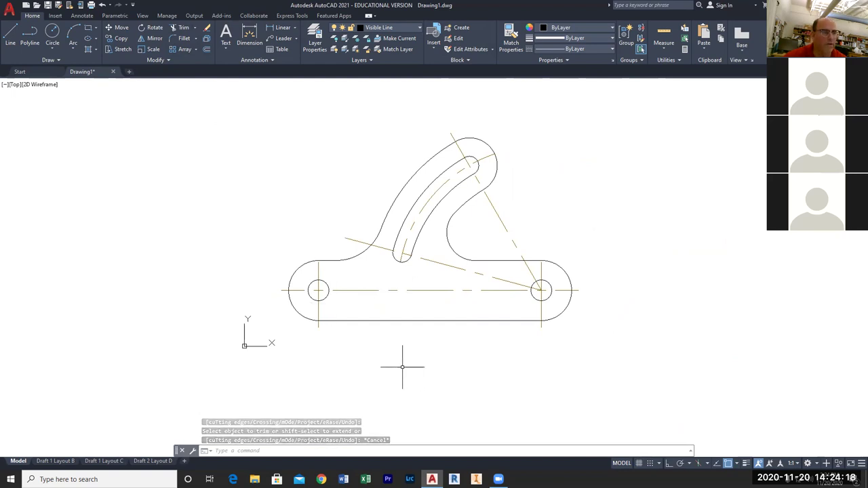
middle_drag(401, 355, 369, 368)
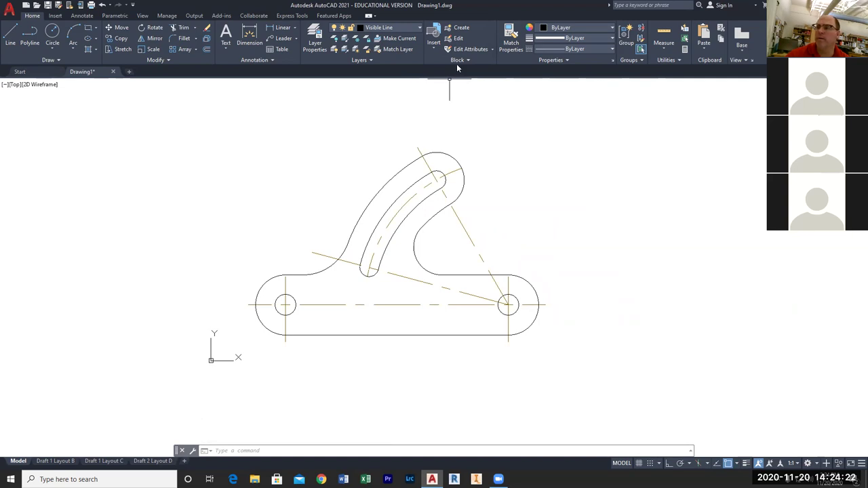
On the Dimension layer, add R3/4 on the top arc and R13/16 on the right end.
click(418, 27)
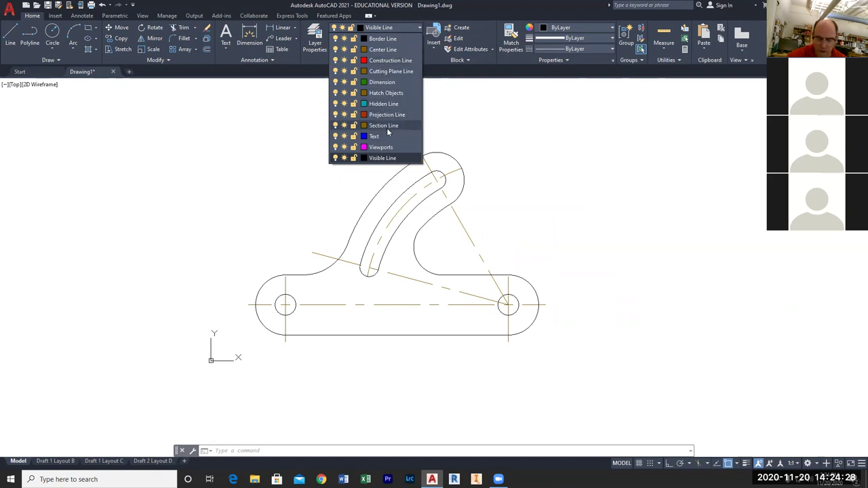
click(379, 82)
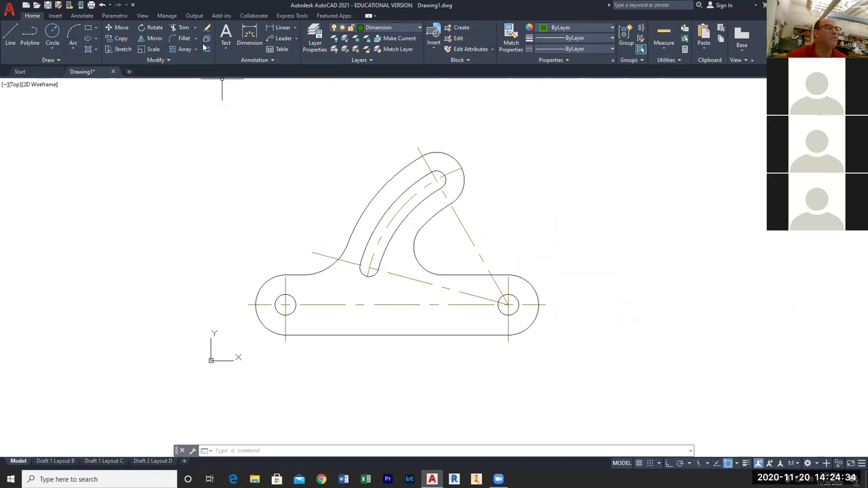
click(295, 28)
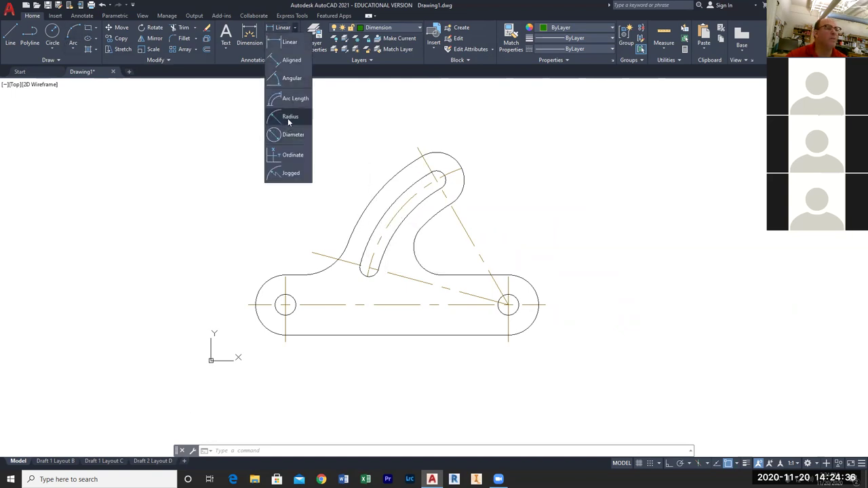
click(287, 118)
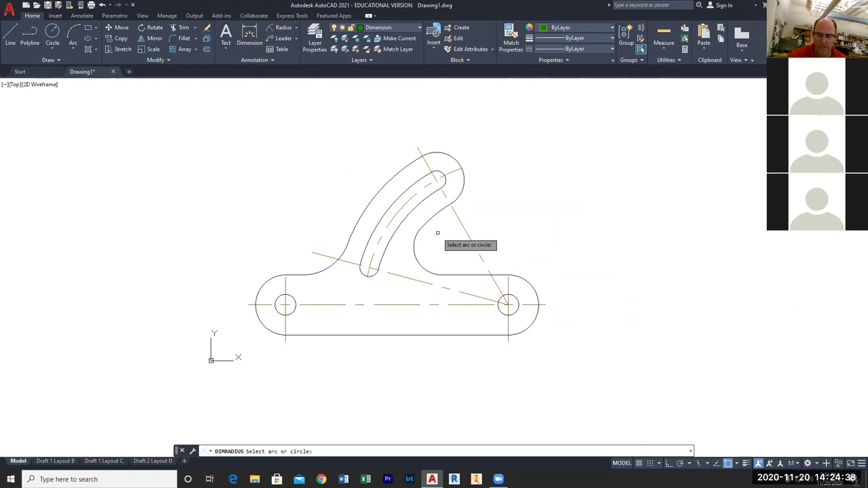
click(456, 157)
click(454, 155)
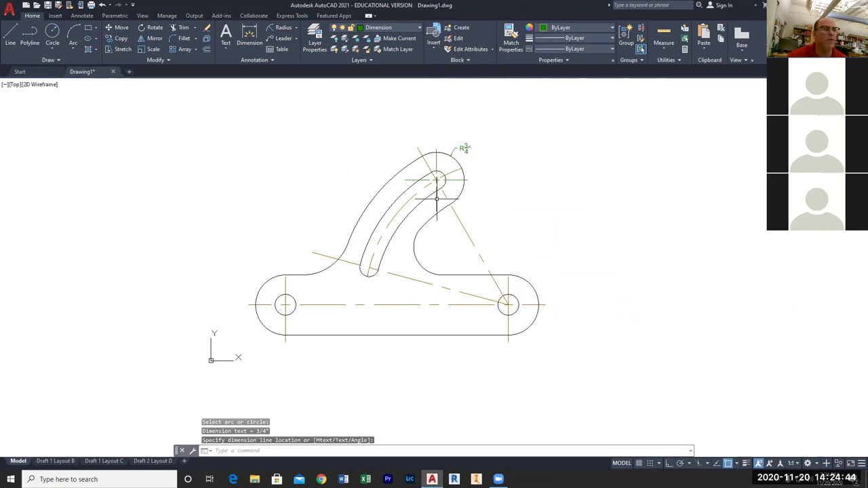
key(Return)
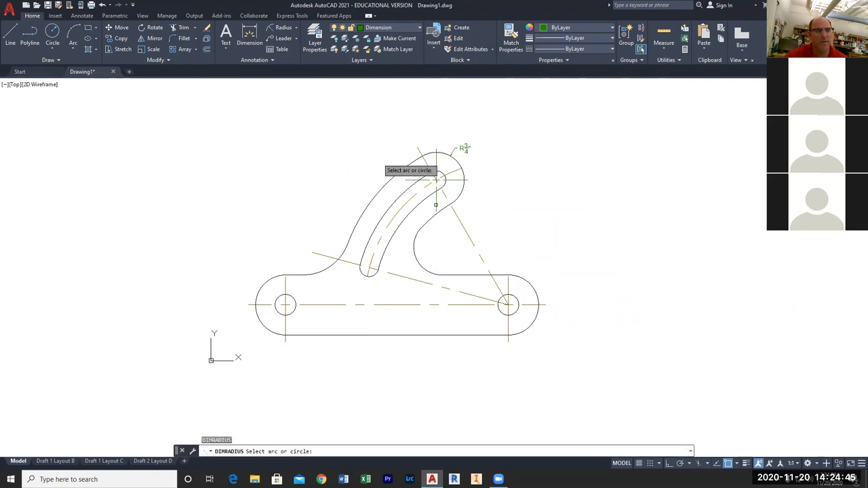
click(529, 280)
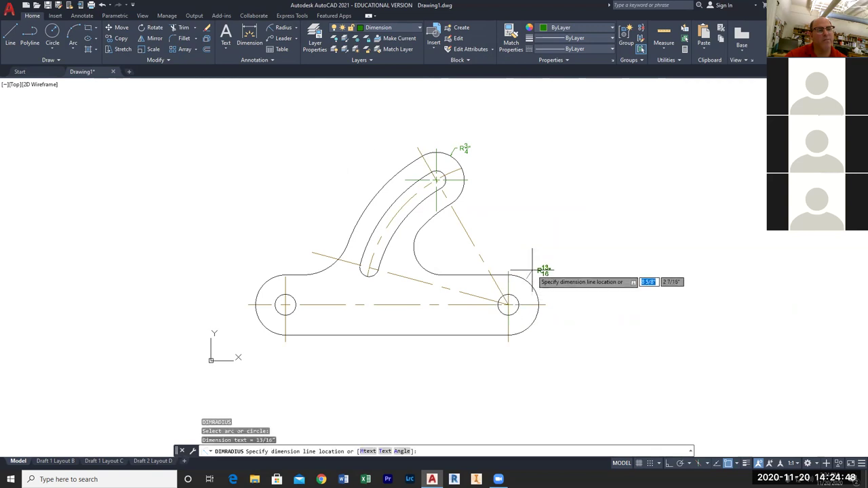
click(531, 269)
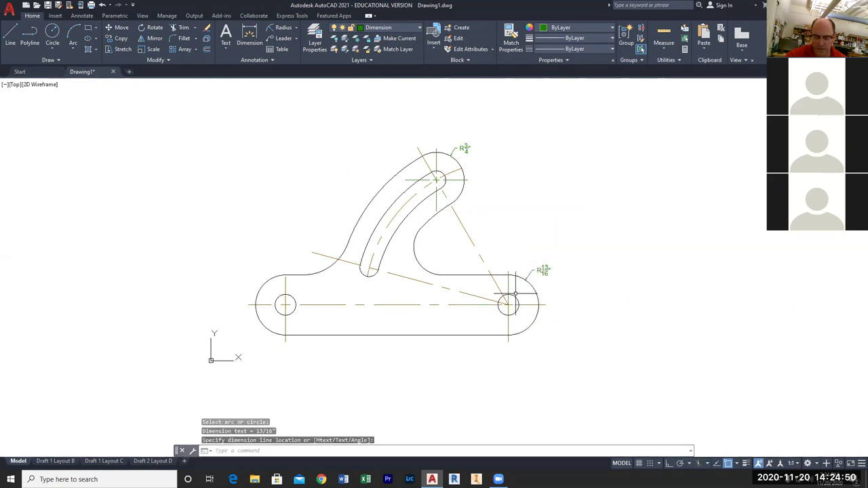
Add R1 1/4 and R3/4 radius dimensions to the left and inner fillets.
key(Return)
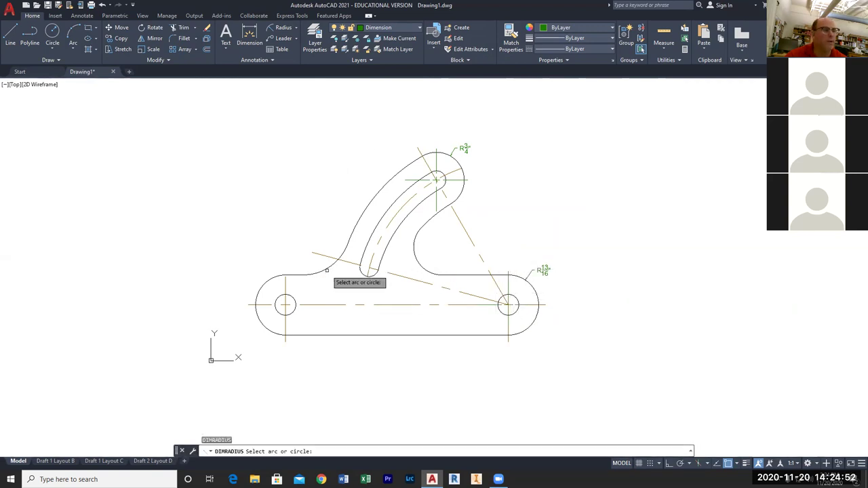
click(339, 266)
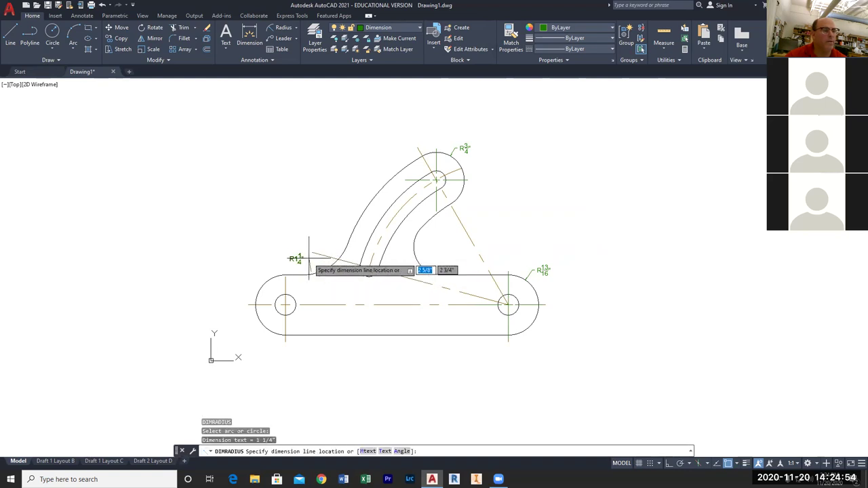
click(309, 258)
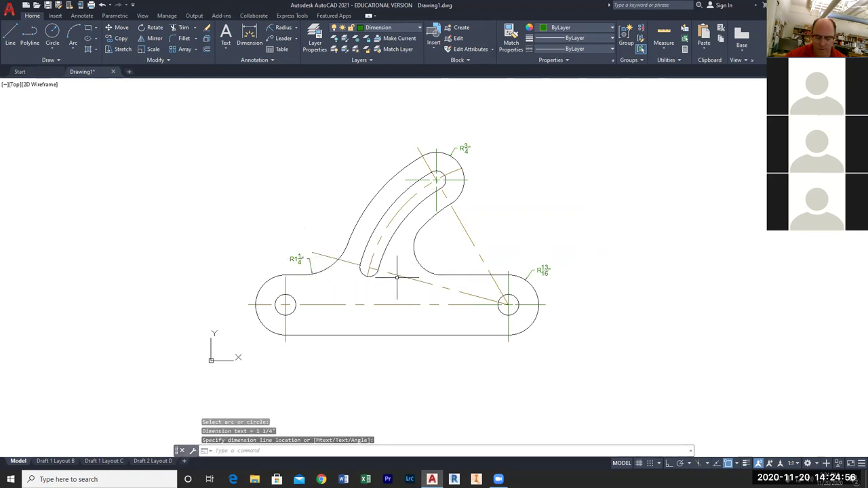
key(Return)
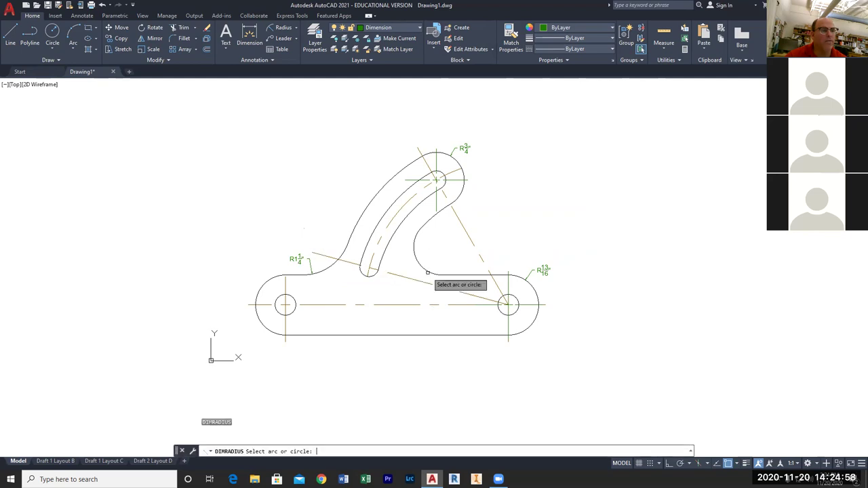
click(425, 269)
click(432, 261)
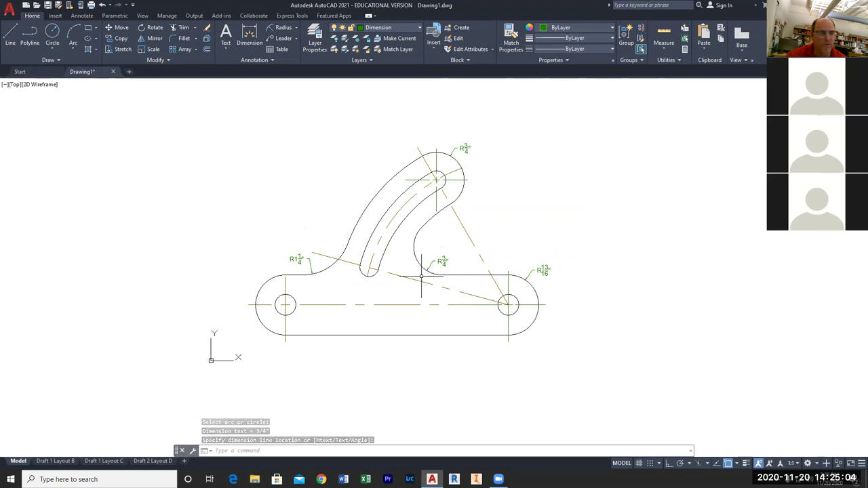
Add a 15° angular dimension between the horizontal and slanted centerlines.
click(296, 29)
click(291, 79)
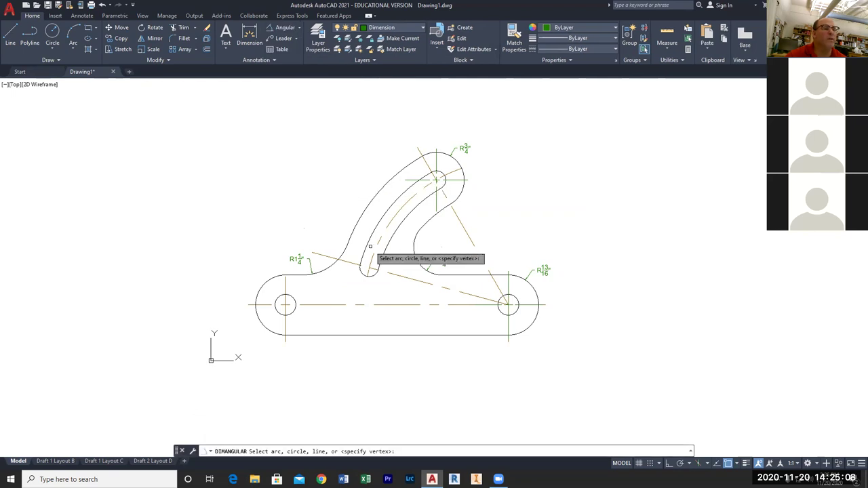
click(432, 304)
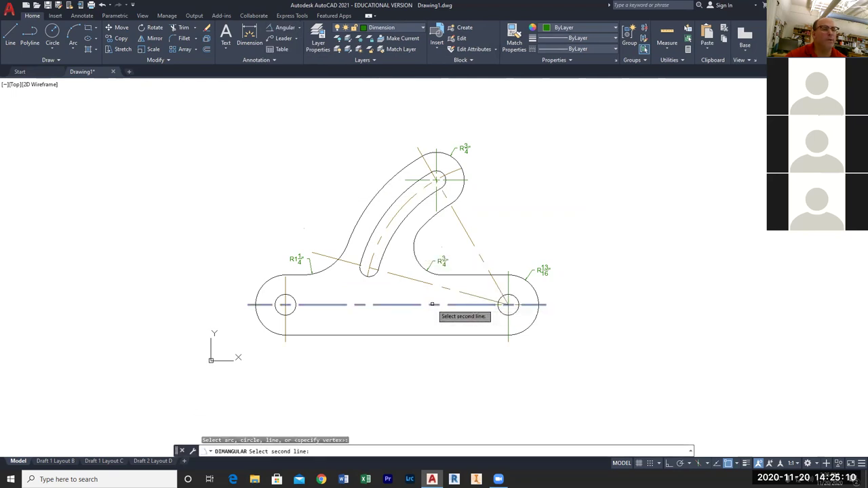
click(407, 278)
click(401, 292)
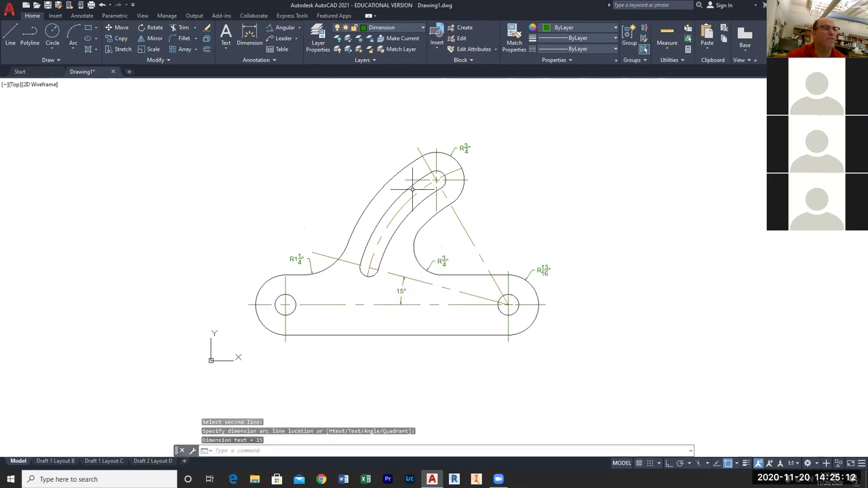
key(Return)
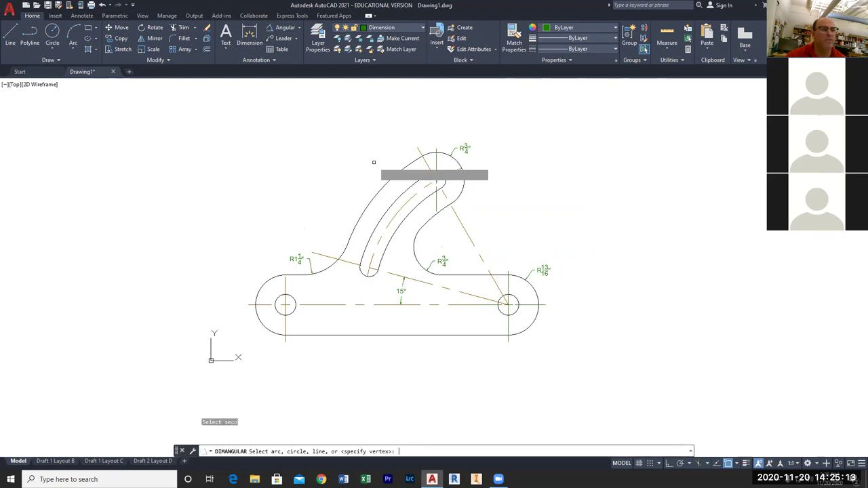
click(469, 237)
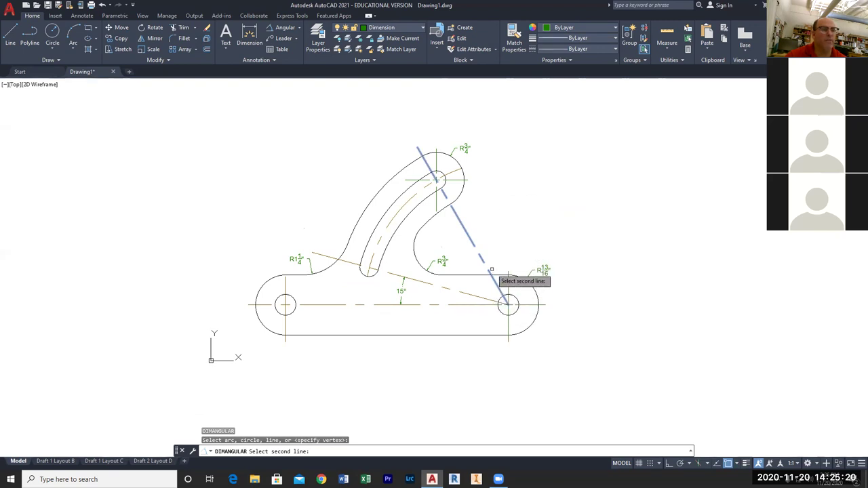
key(Escape)
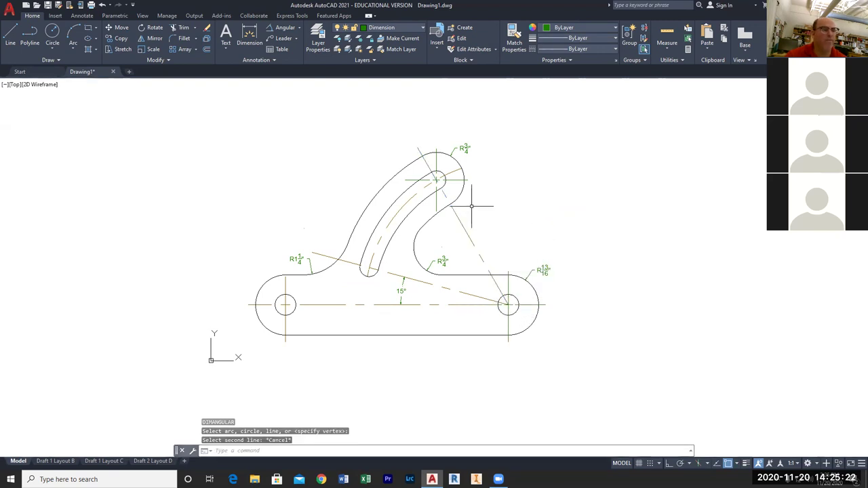
Draw a vertical line up from the right hole's centre with Ortho on.
click(10, 37)
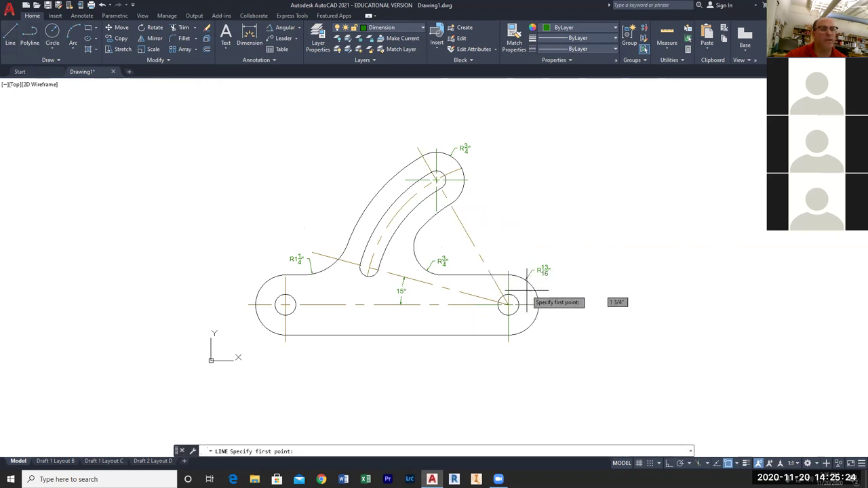
click(507, 274)
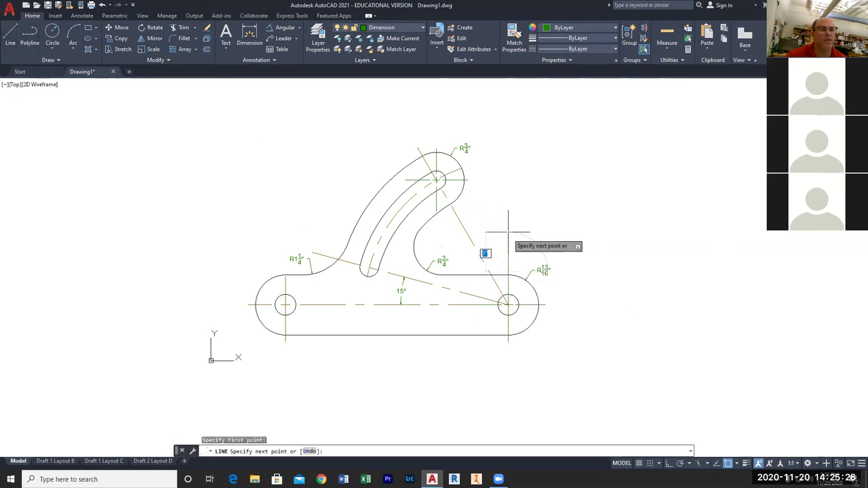
click(508, 230)
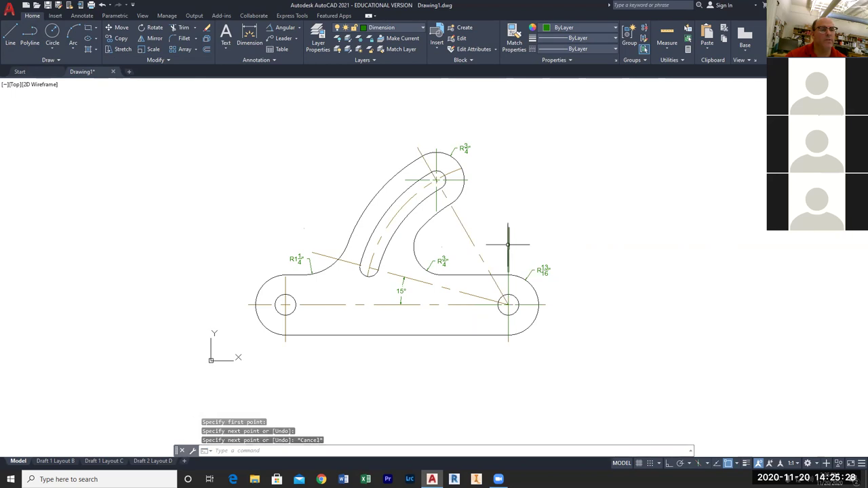
key(Escape)
click(508, 243)
key(Delete)
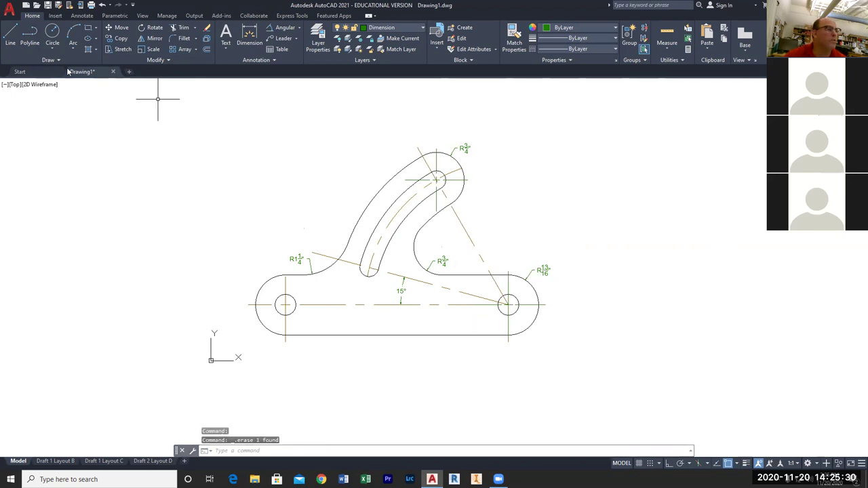
click(12, 32)
click(507, 271)
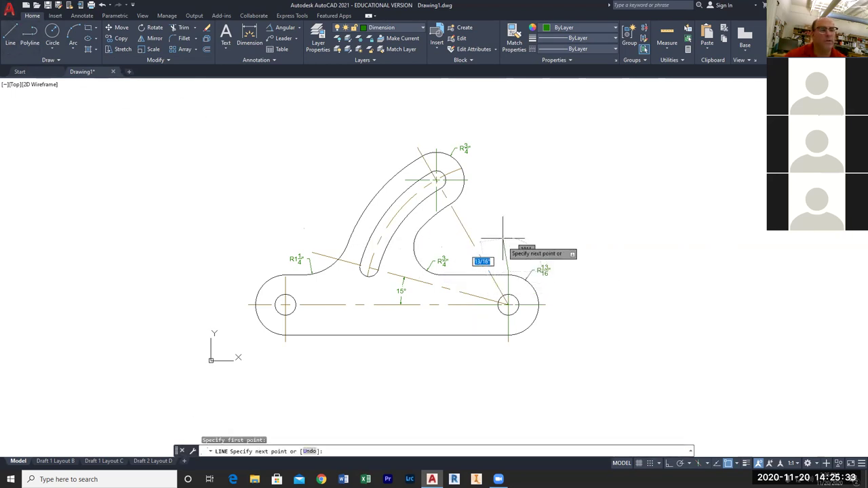
key(F8)
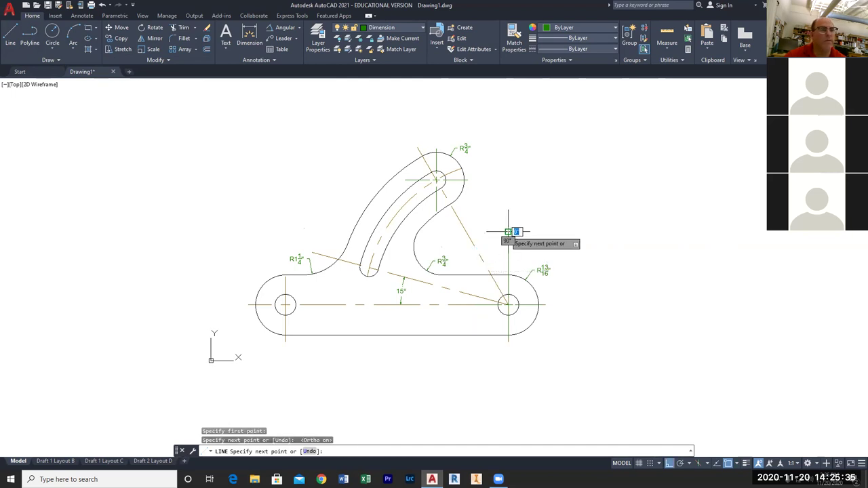
key(Escape)
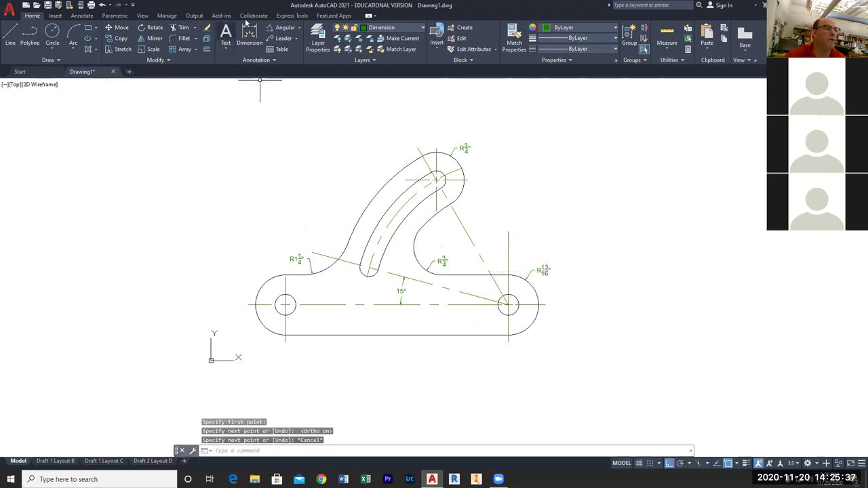
Dimension the 30° angle between the slanted centerline and the new vertical line.
click(281, 28)
click(478, 245)
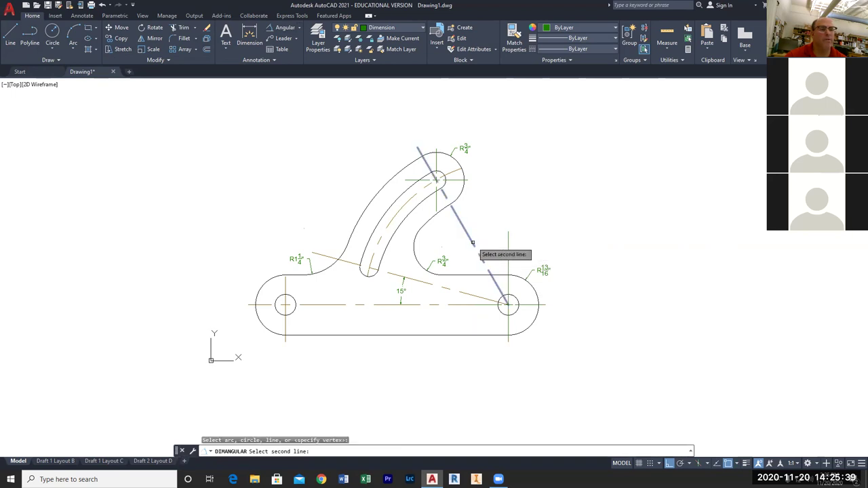
click(508, 259)
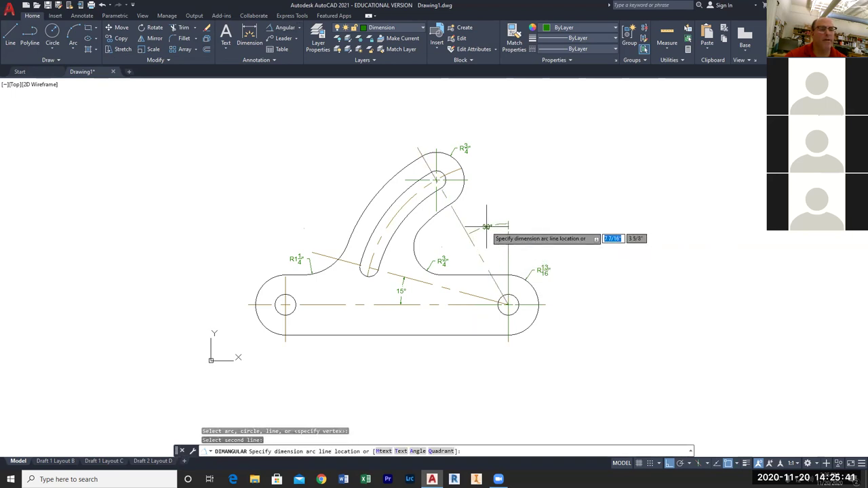
click(500, 223)
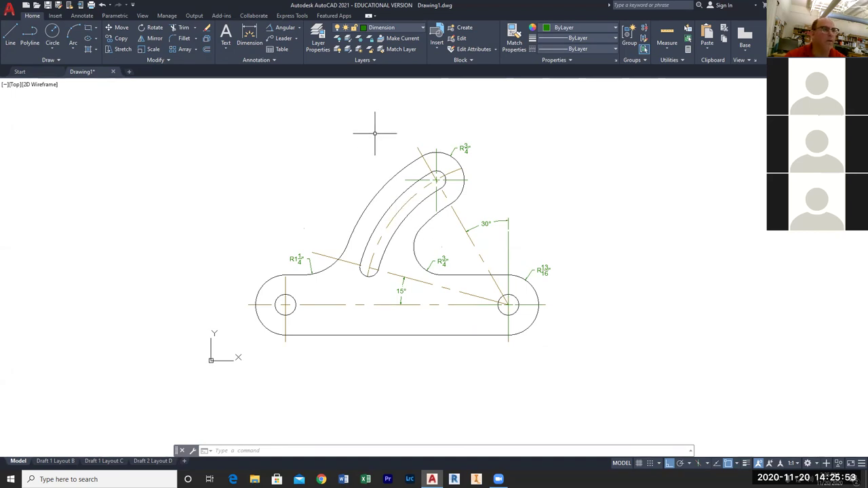
Cancel trial radius and diameter dimensions on the slot ends, then switch to Linear dimensioning.
click(299, 28)
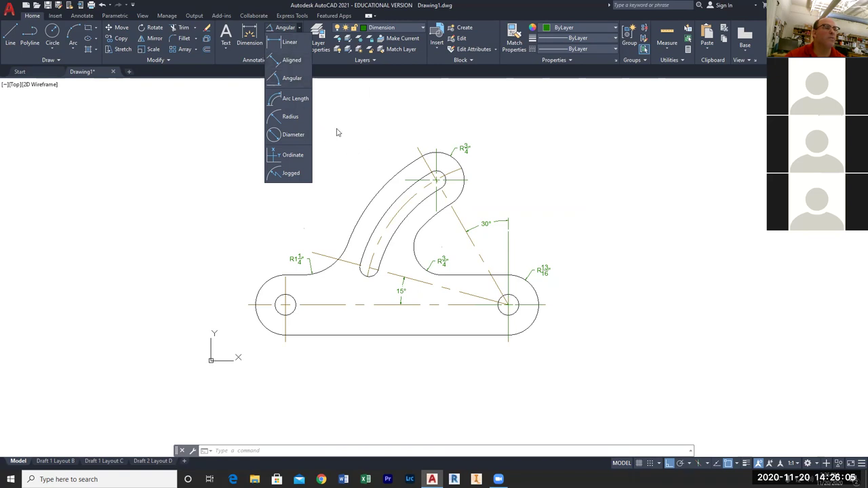
click(290, 118)
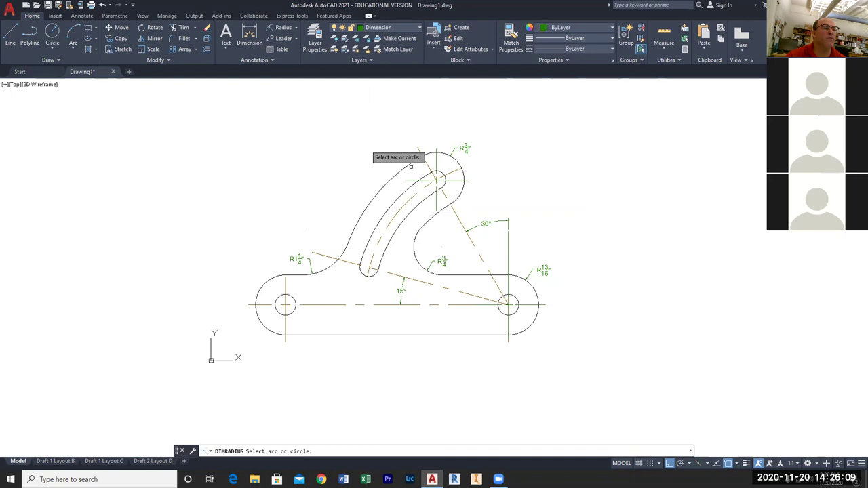
click(437, 178)
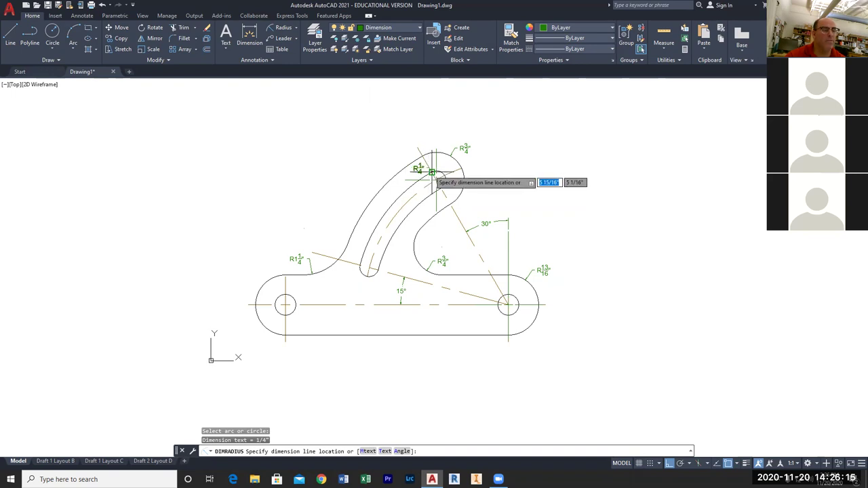
key(Escape)
click(294, 29)
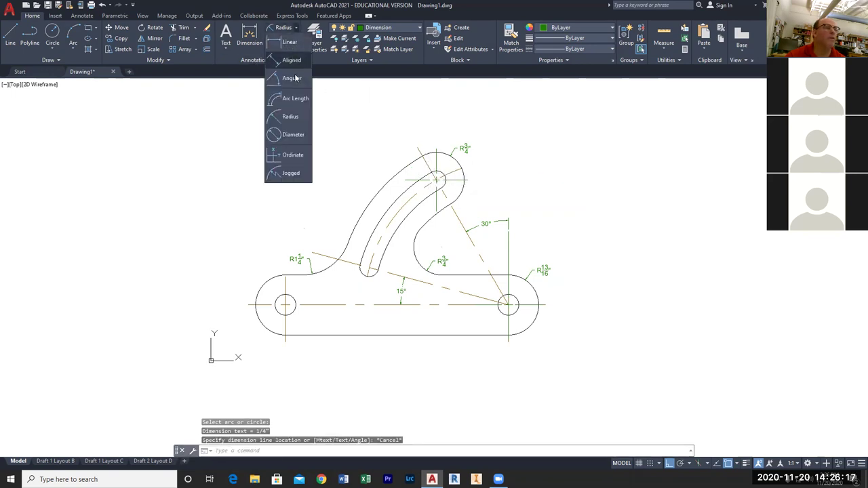
click(298, 132)
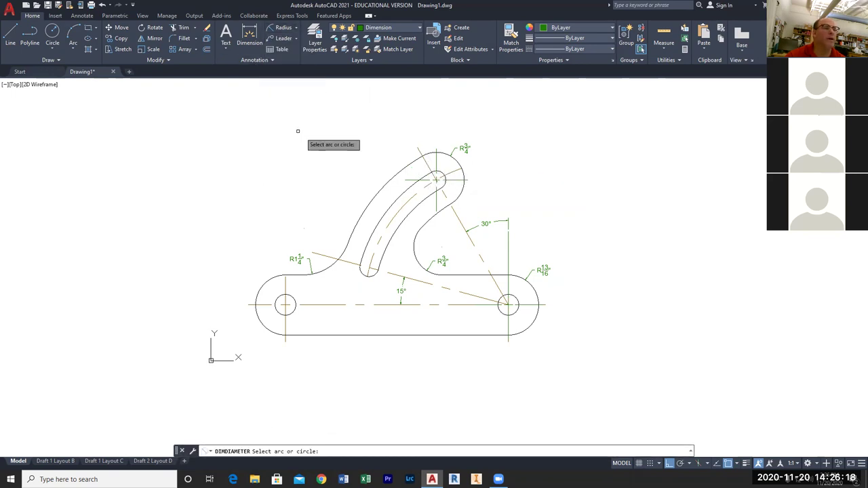
click(361, 269)
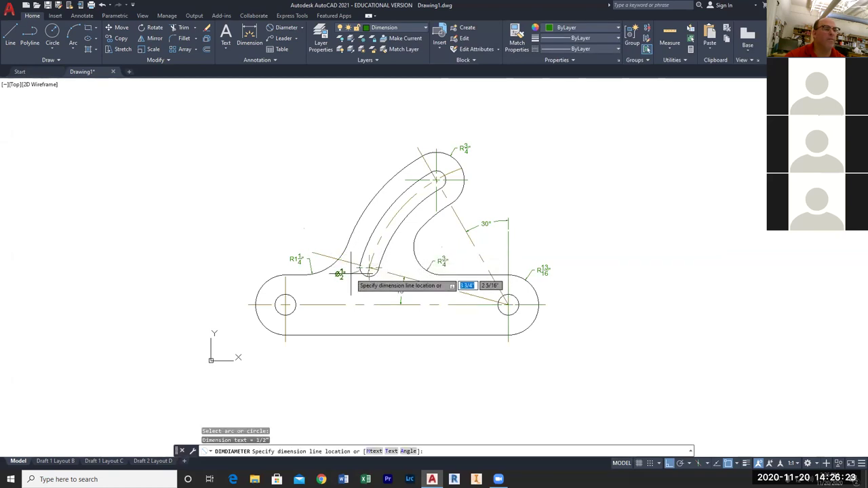
key(Escape)
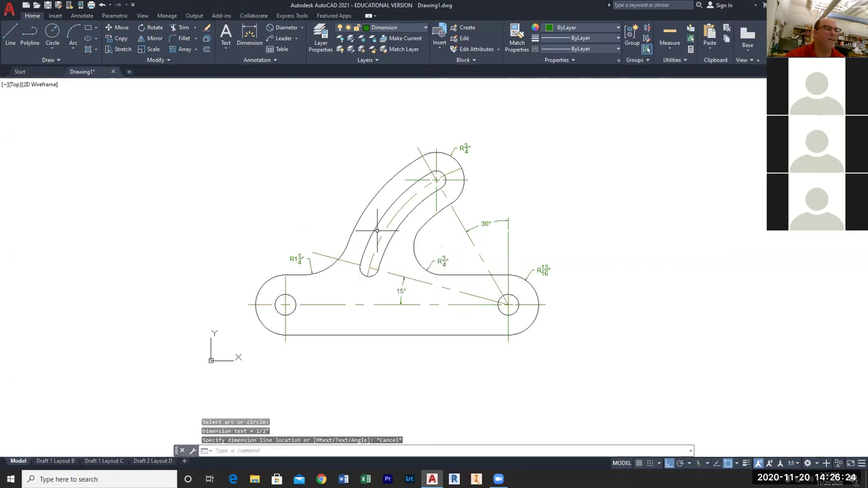
click(303, 31)
click(285, 42)
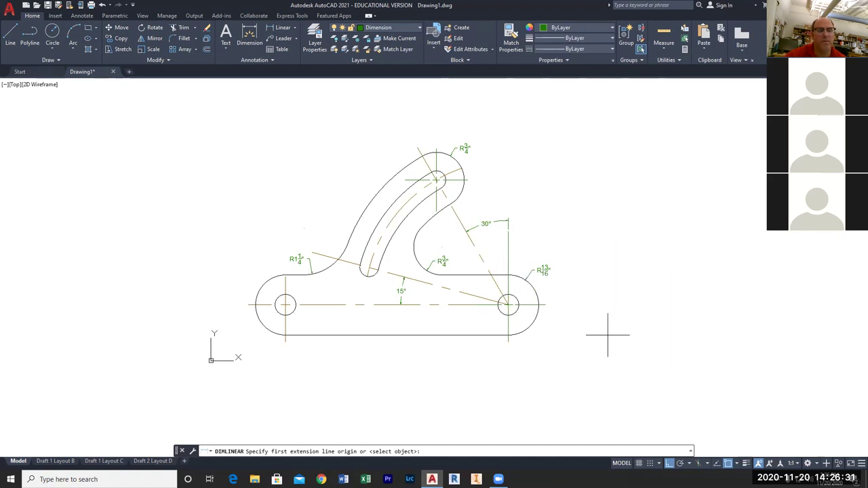
Turn on the Nearest object snap and exit the linear dimension.
click(728, 454)
click(736, 464)
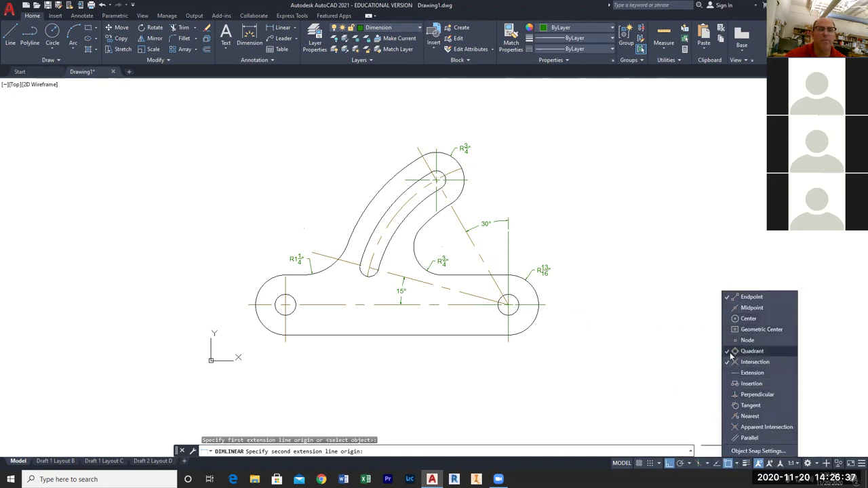
click(731, 415)
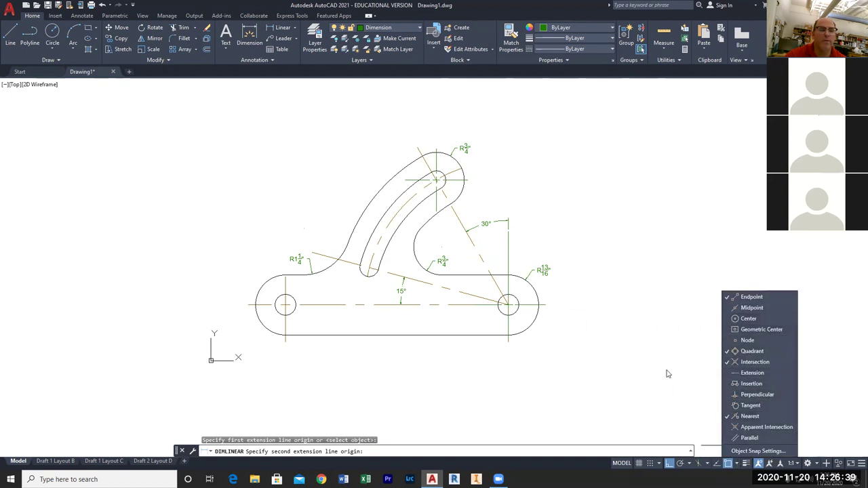
click(388, 209)
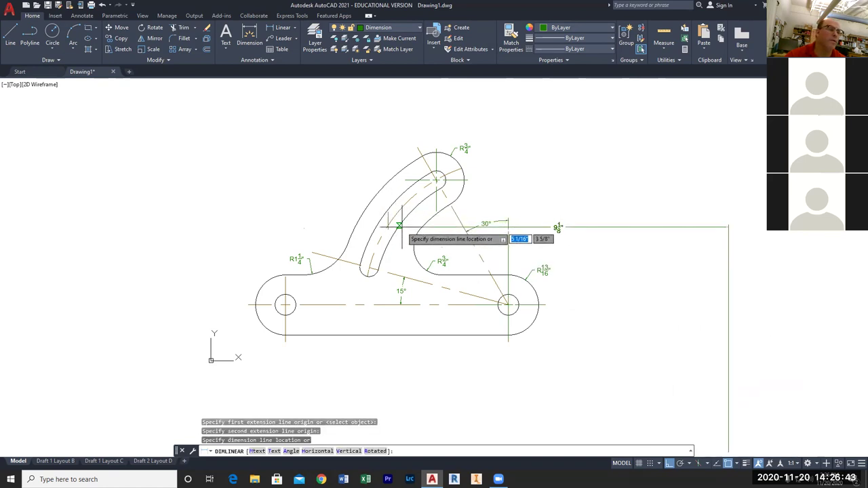
key(Escape)
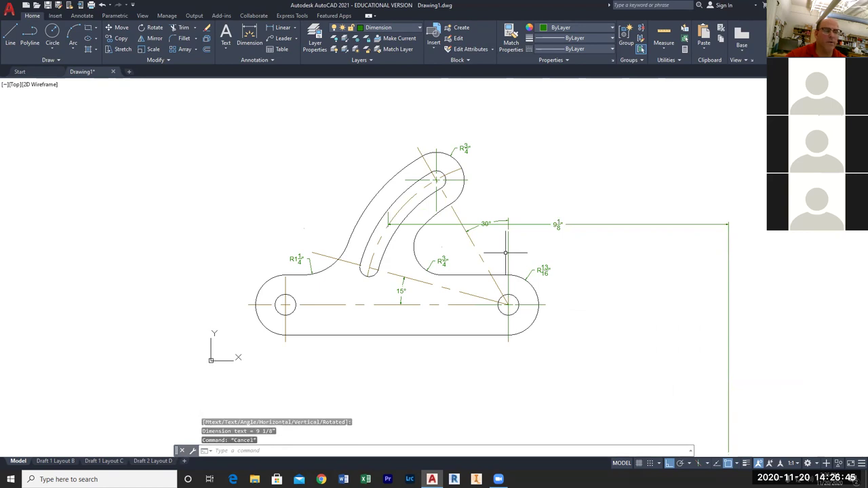
Erase the stray 9 1/8" dimension.
click(623, 225)
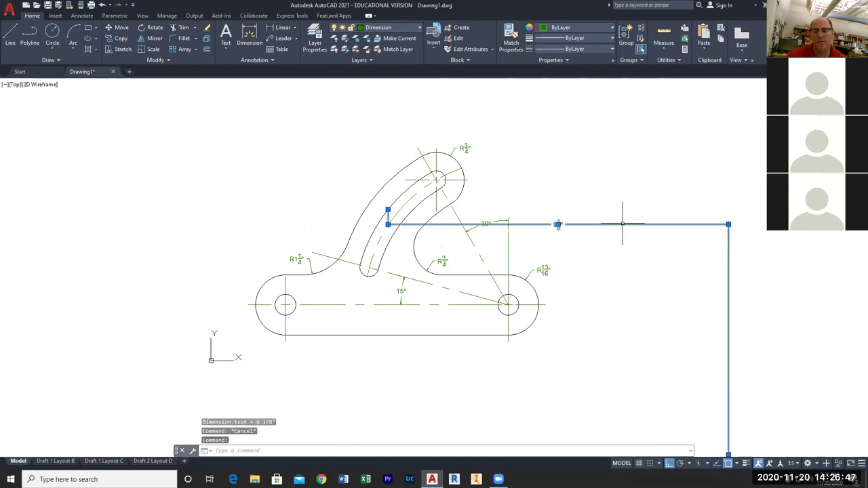
key(Delete)
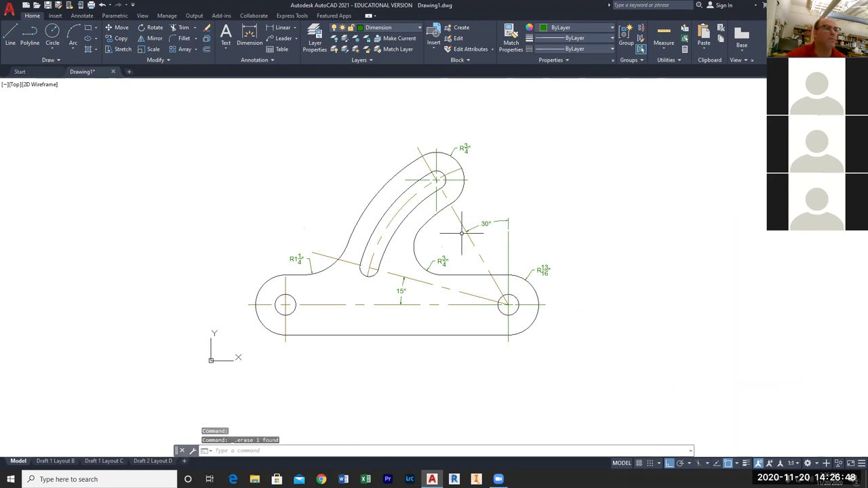
click(296, 30)
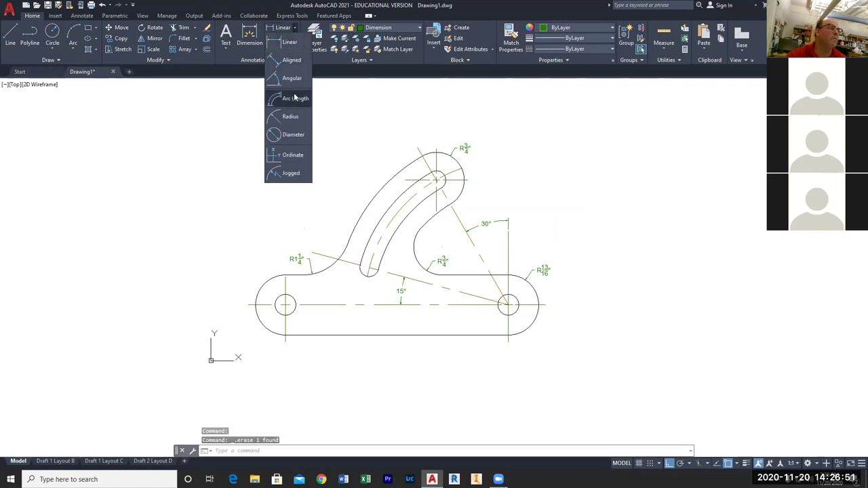
Place a ⌀1/2 diameter dimension left of the slot's lower end arc.
click(291, 135)
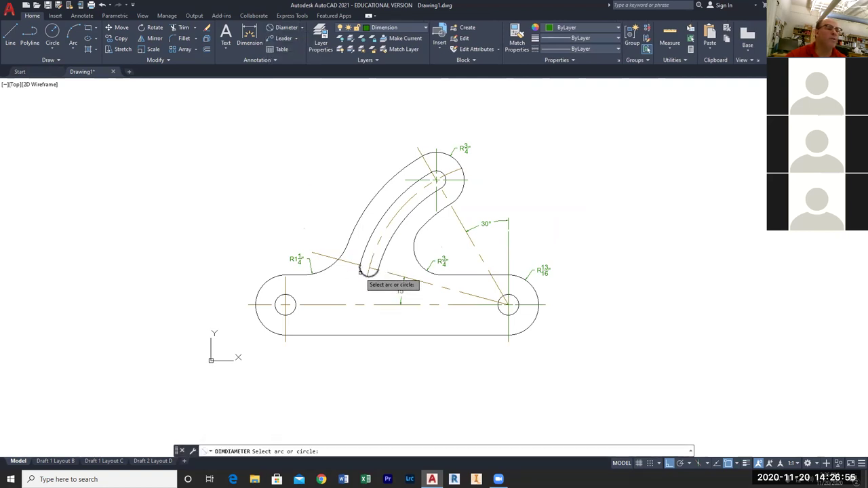
click(360, 270)
click(353, 274)
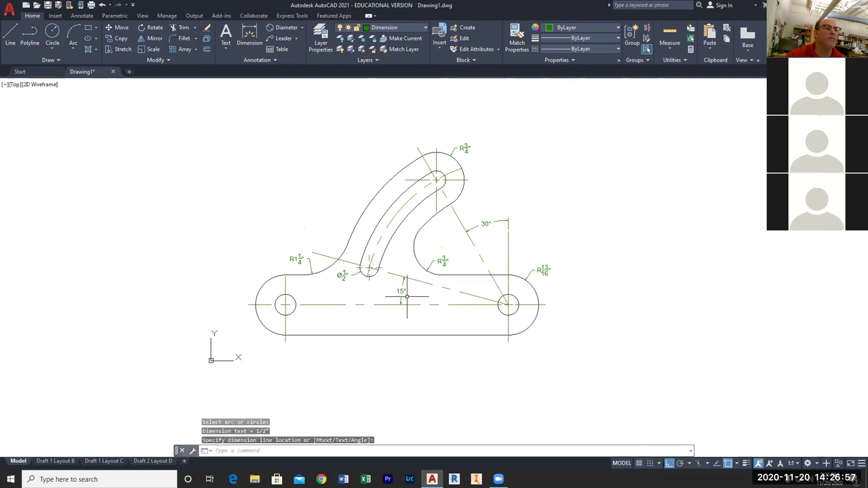
click(300, 27)
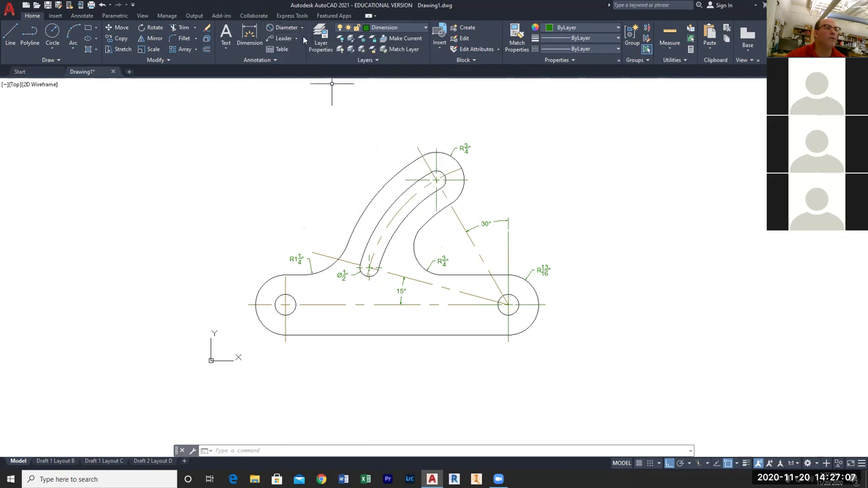
click(301, 28)
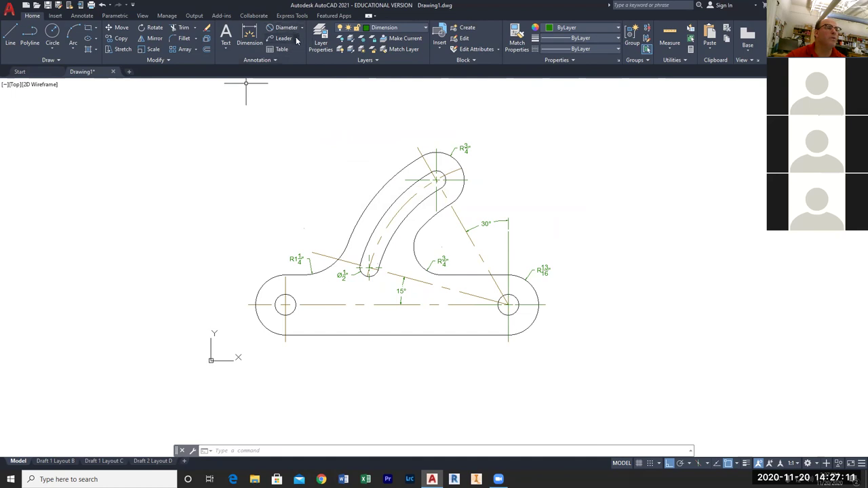
Add a multileader from the slot's upper edge with the text .50, Ortho off.
click(296, 39)
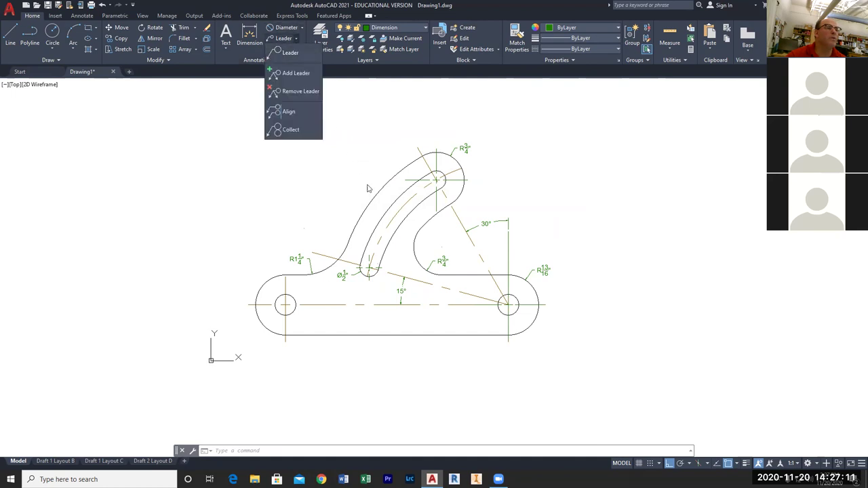
click(293, 59)
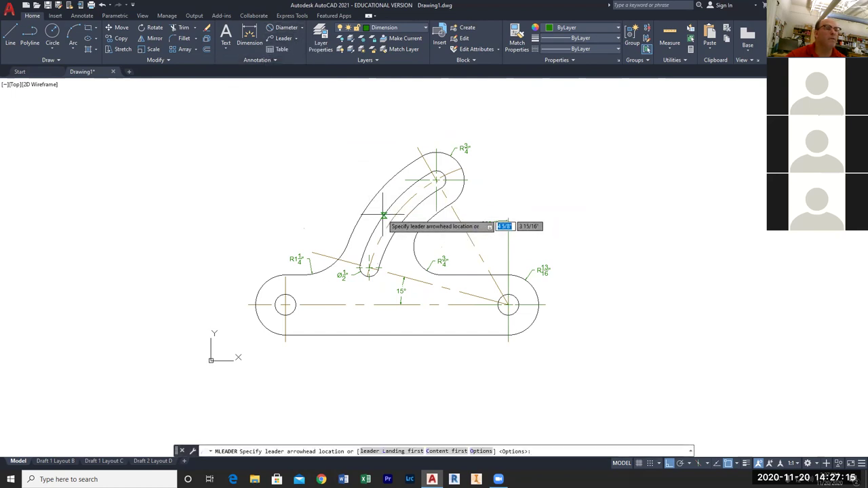
click(368, 205)
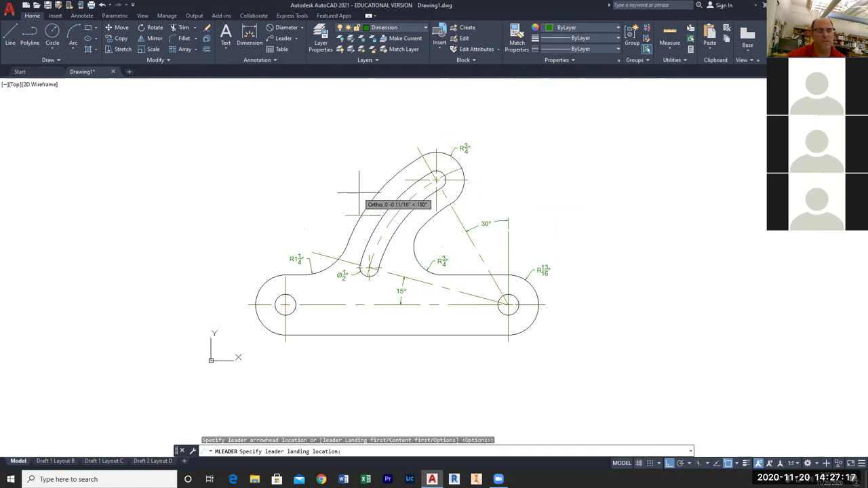
key(F8)
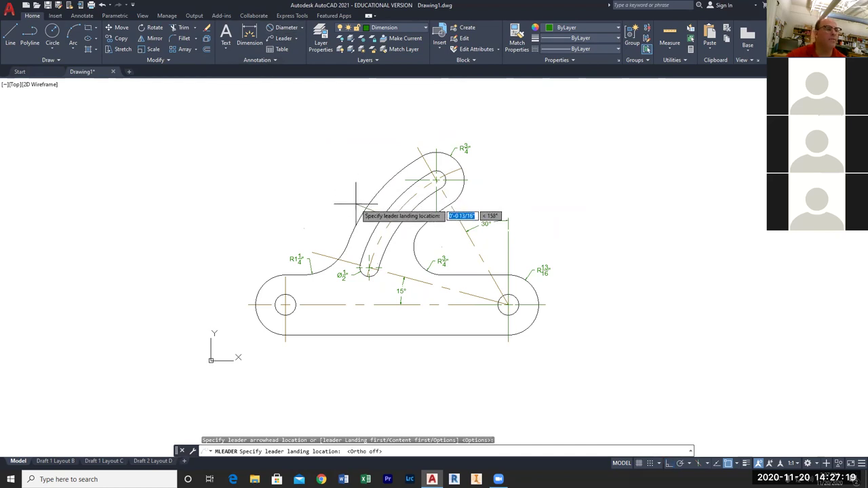
click(355, 203)
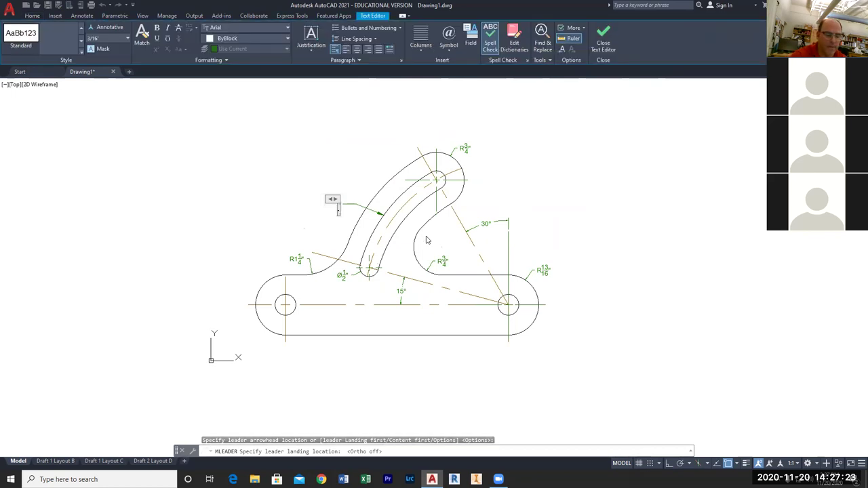
text(.50)
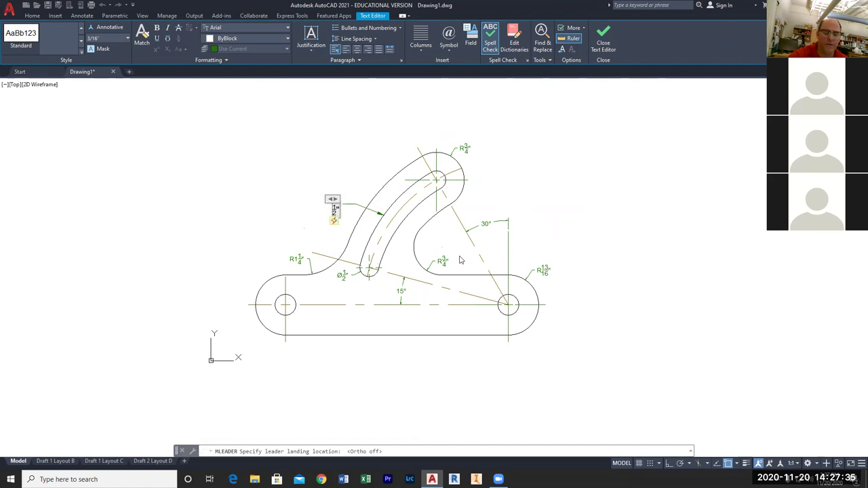
click(373, 178)
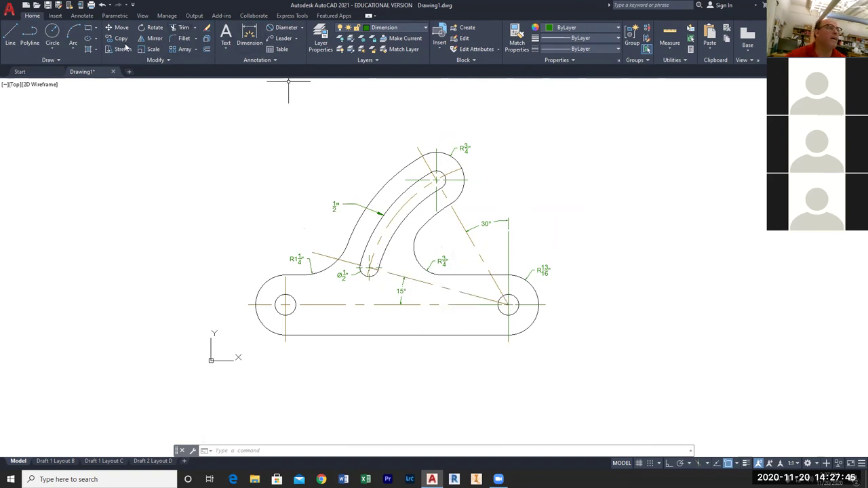
Write the single-line note 'CAST STEEL' / '.31 THICK' at .25 height and 0 rotation.
click(226, 51)
click(245, 82)
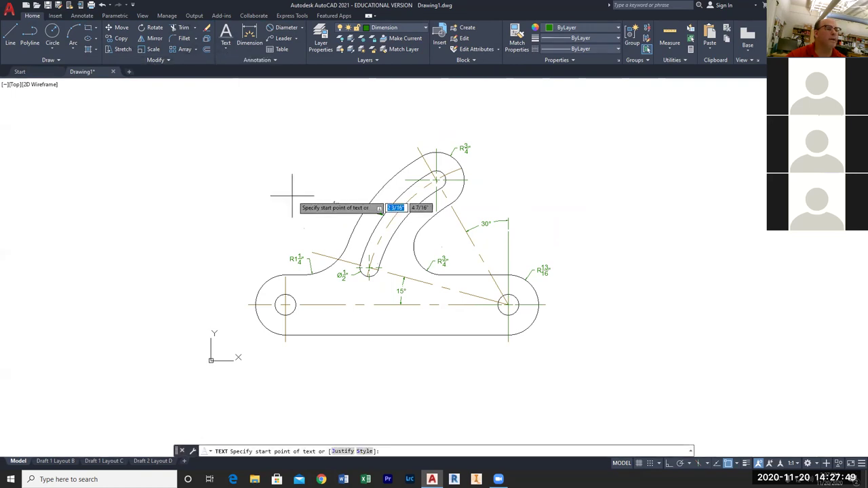
click(290, 184)
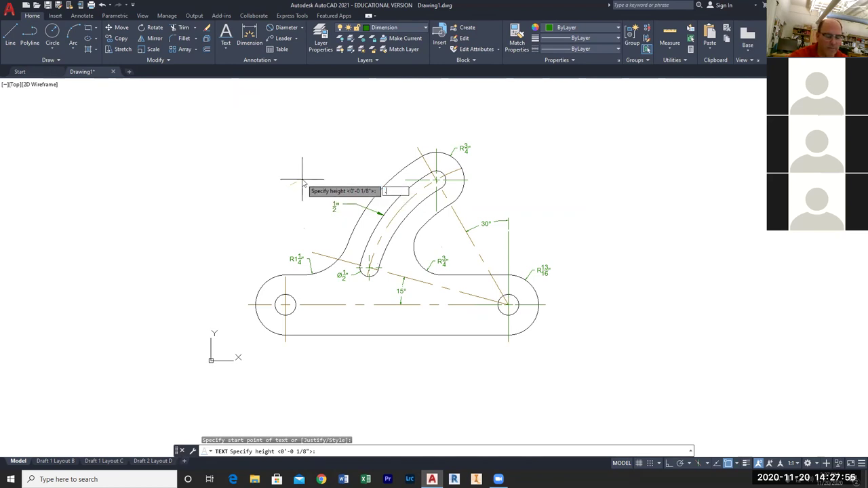
key(Return)
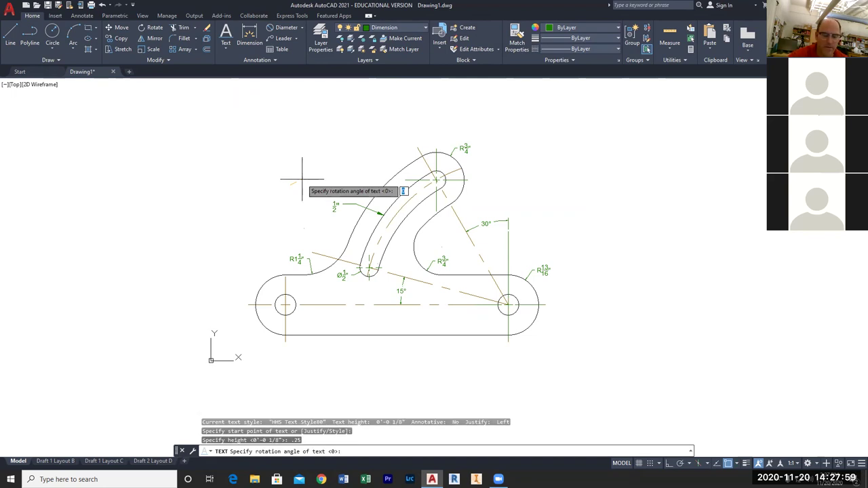
key(Return)
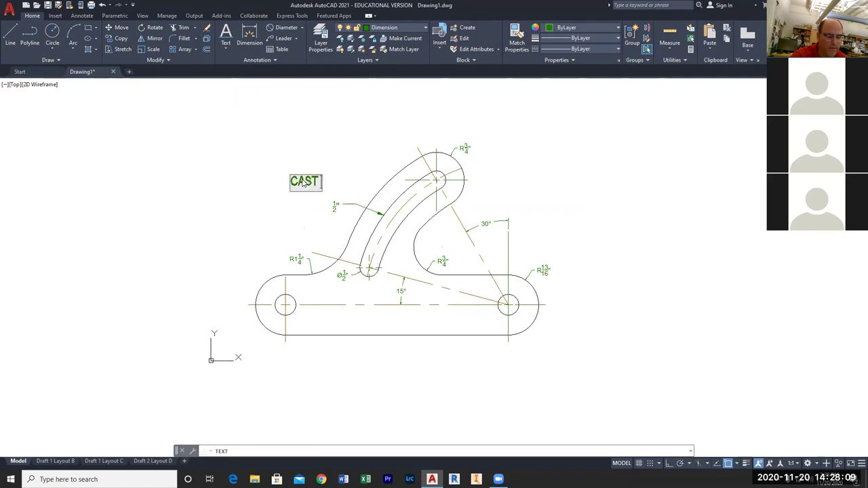
text(EEL)
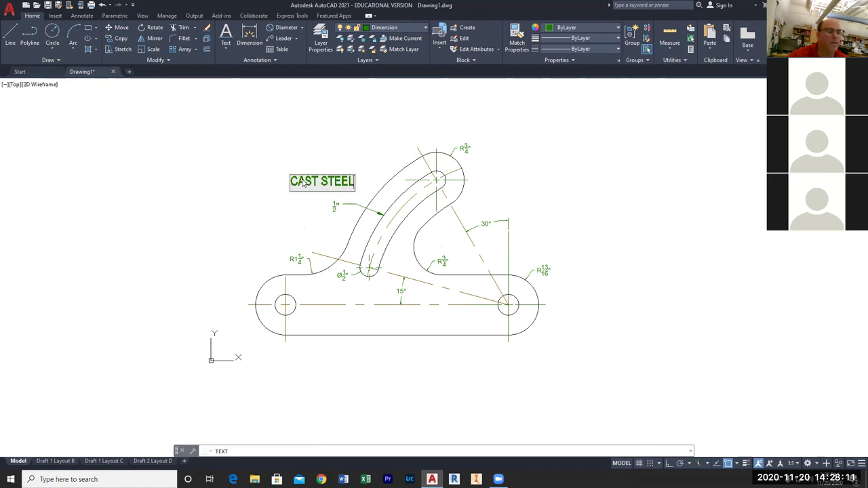
key(Return)
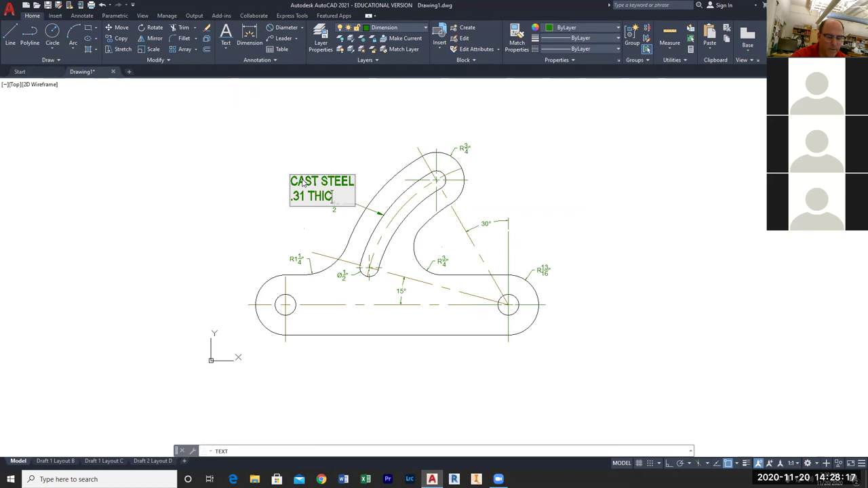
click(319, 157)
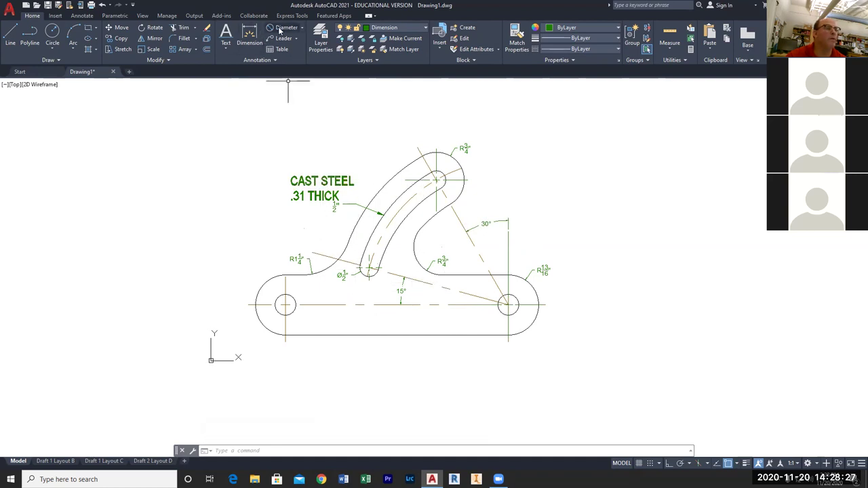
Add the 6" linear dimension between the base's left and right ends.
click(301, 29)
click(292, 45)
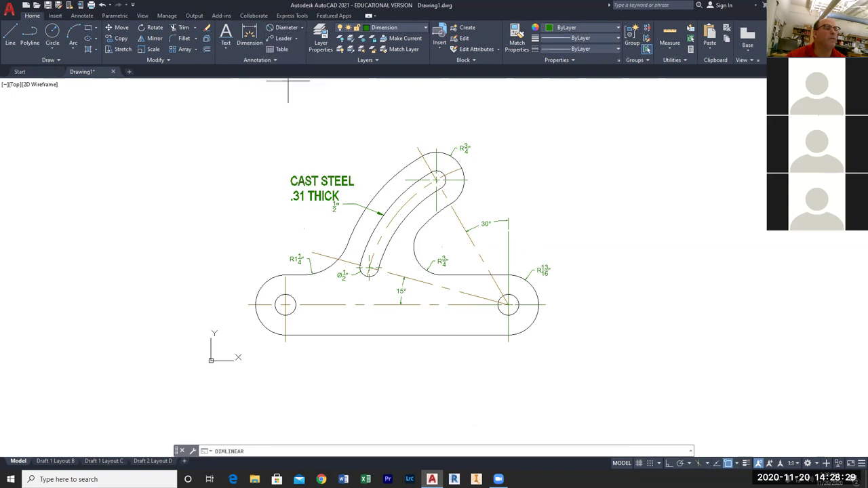
click(285, 337)
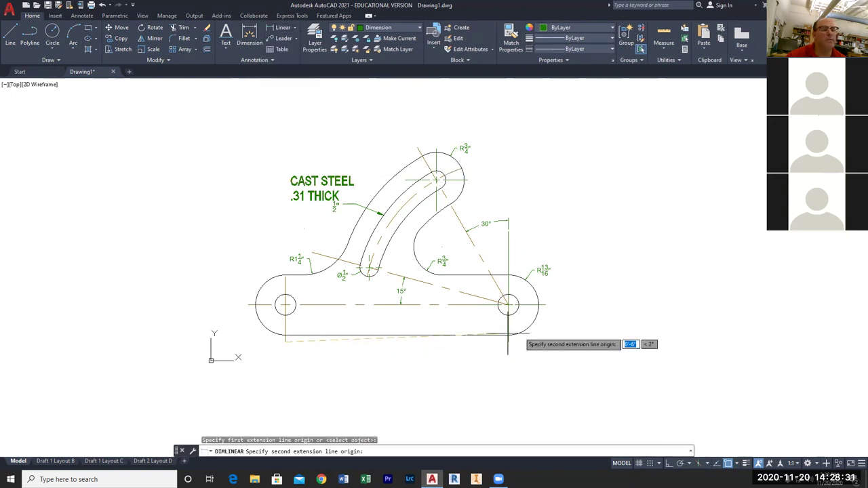
click(509, 335)
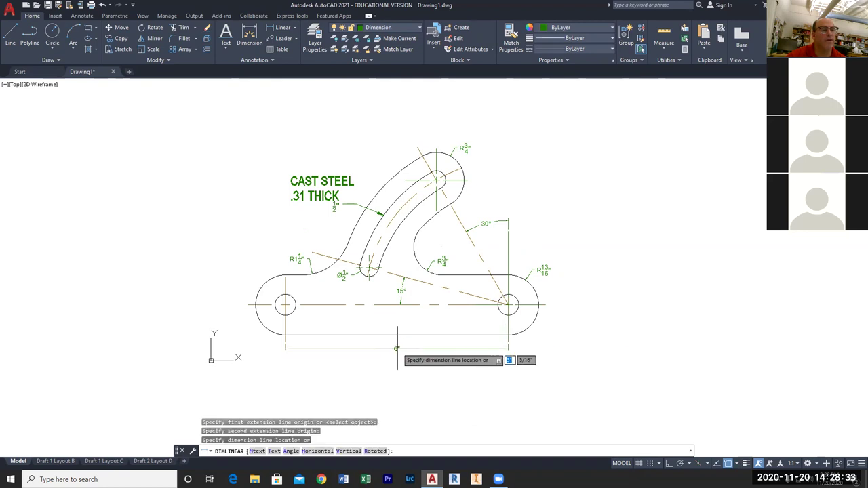
key(Escape)
key(Escape)
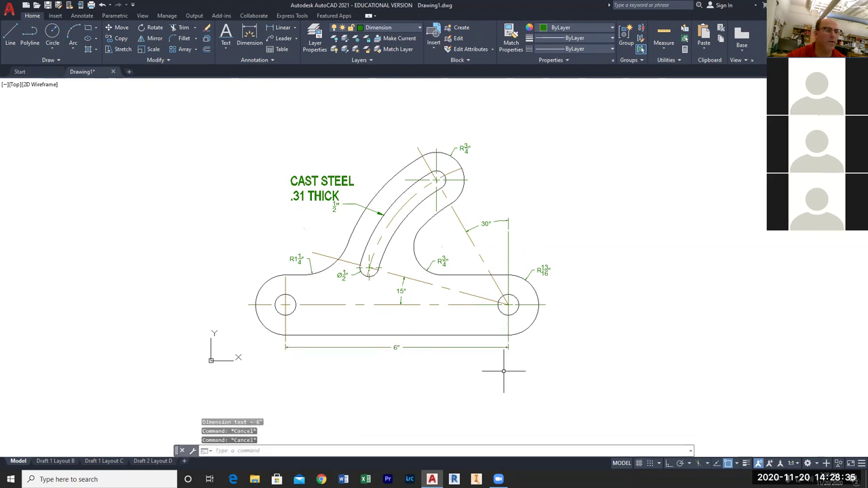
middle_drag(523, 365, 585, 352)
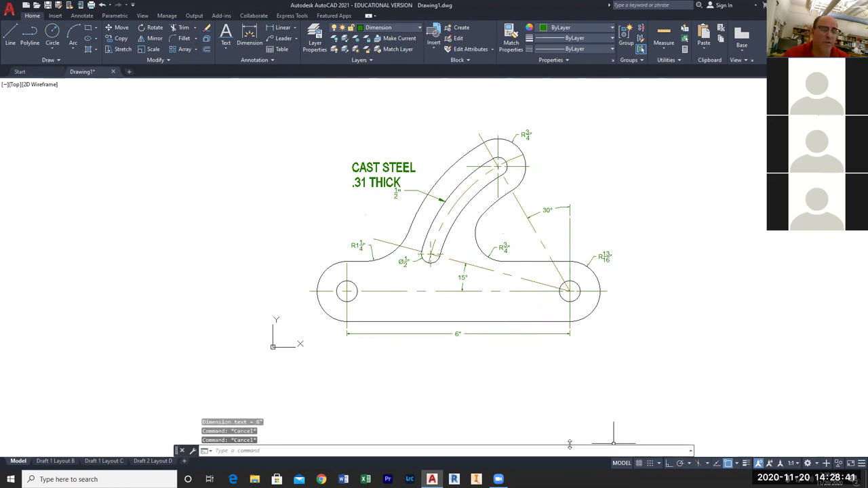
In Draft 1 Layout C's viewport, zoom to the whole conveyor link and set the viewport scale to 1:1.
click(105, 460)
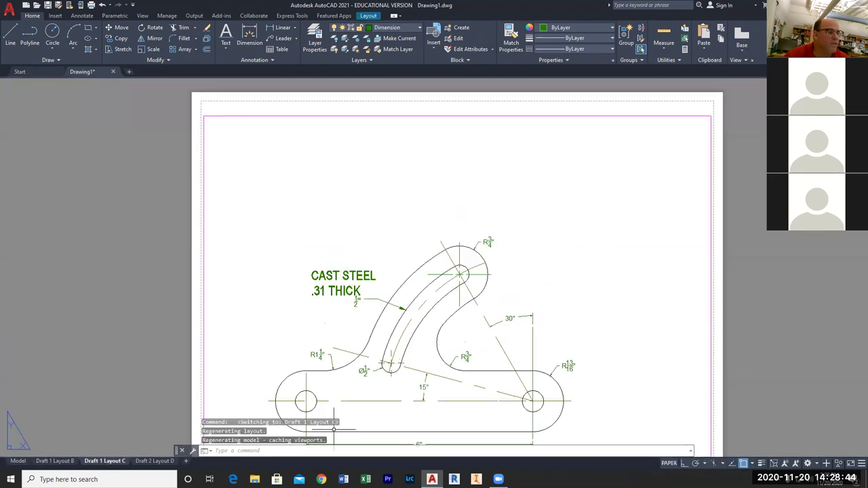
click(669, 463)
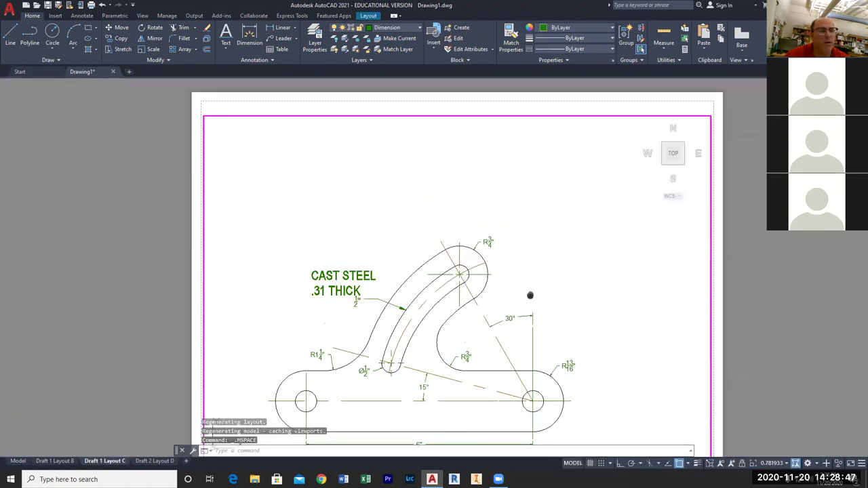
middle_click(532, 304)
middle_click(533, 305)
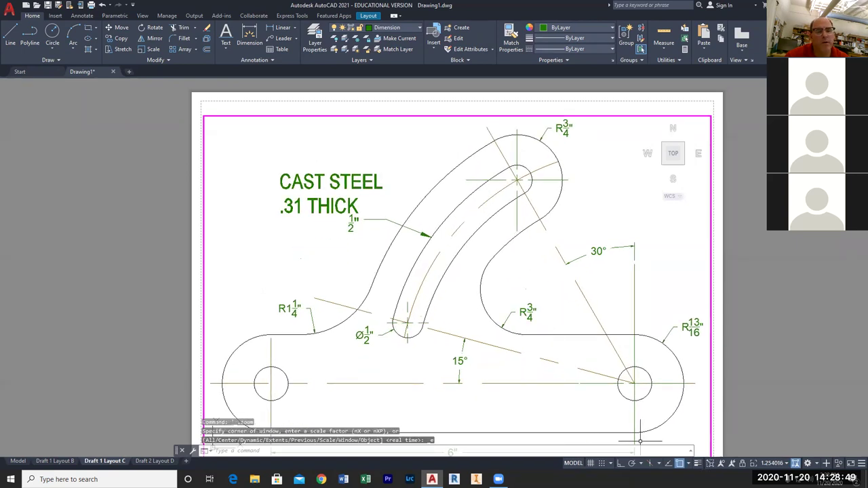
click(768, 464)
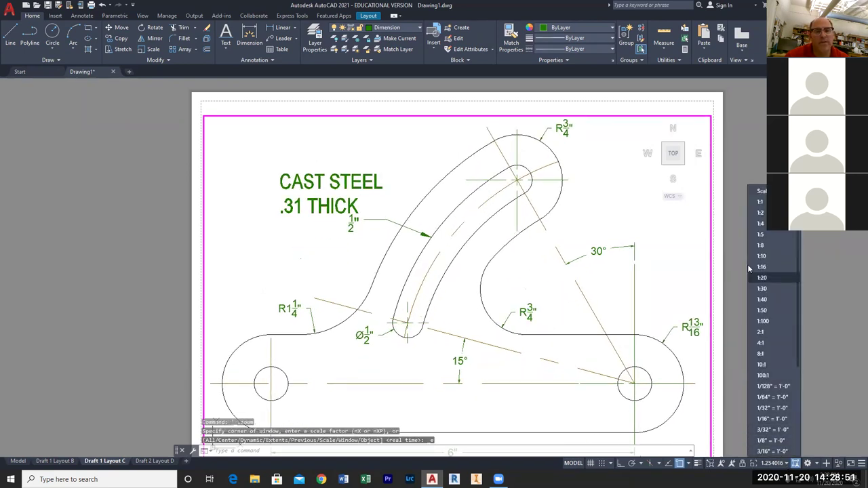
click(760, 203)
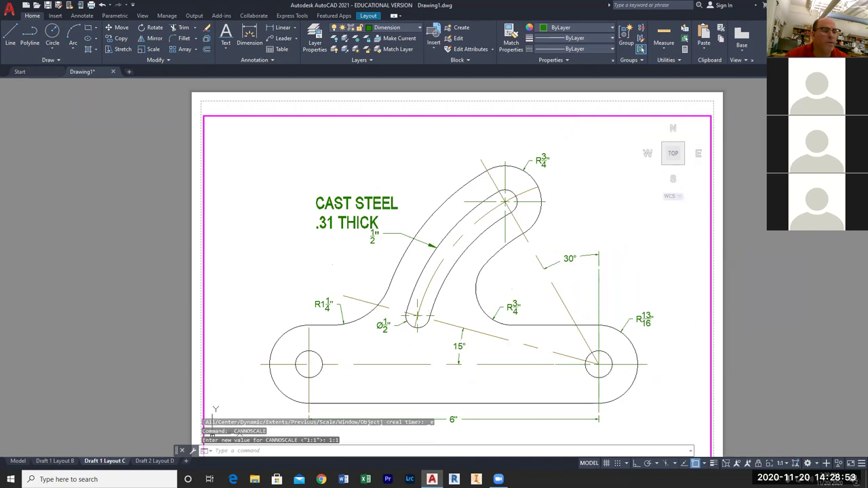
Return to paper space and bring the whole sheet and title block into view.
click(588, 463)
scroll(515, 360, down, 2)
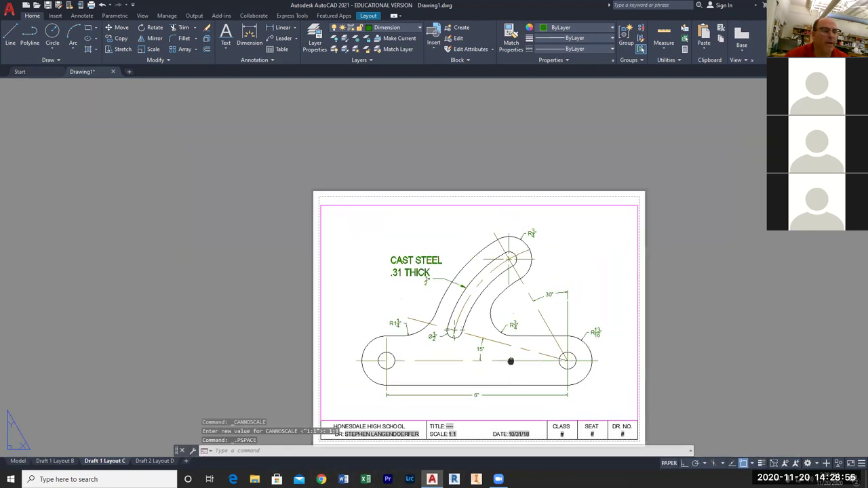
middle_drag(511, 363, 462, 283)
click(9, 9)
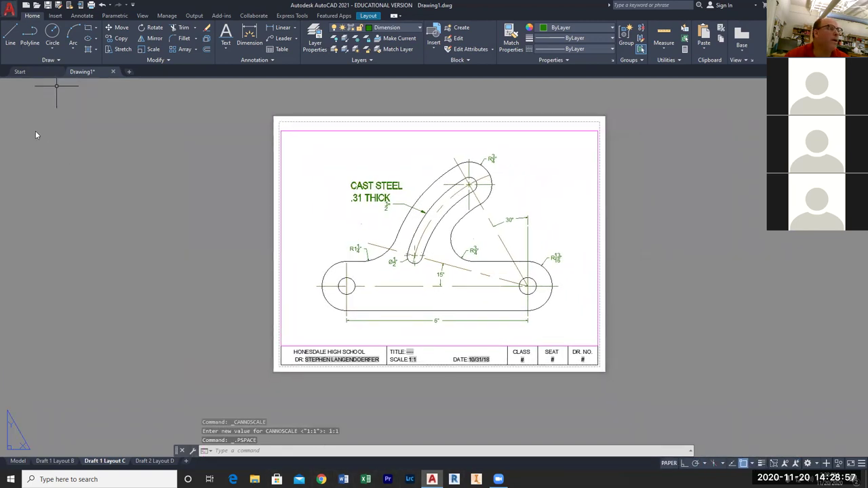
Enter the drawing title CONV3EYOR LINK in the Summary drawing properties.
mouse_move(34, 223)
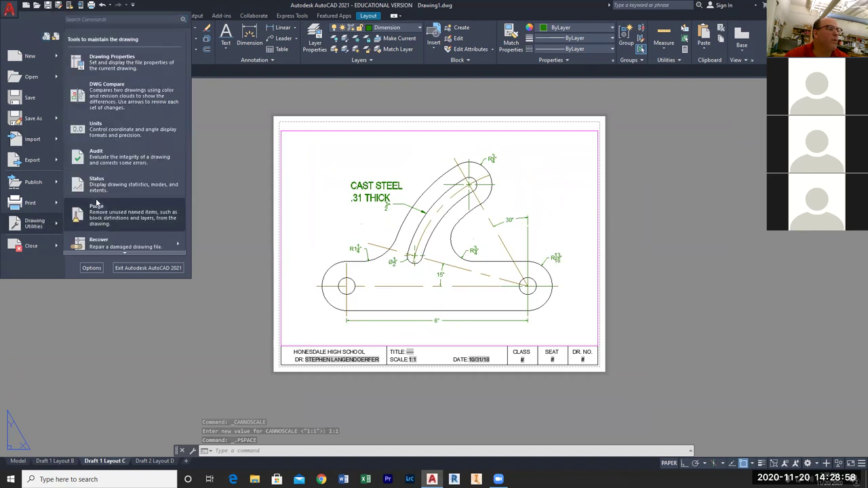
click(121, 76)
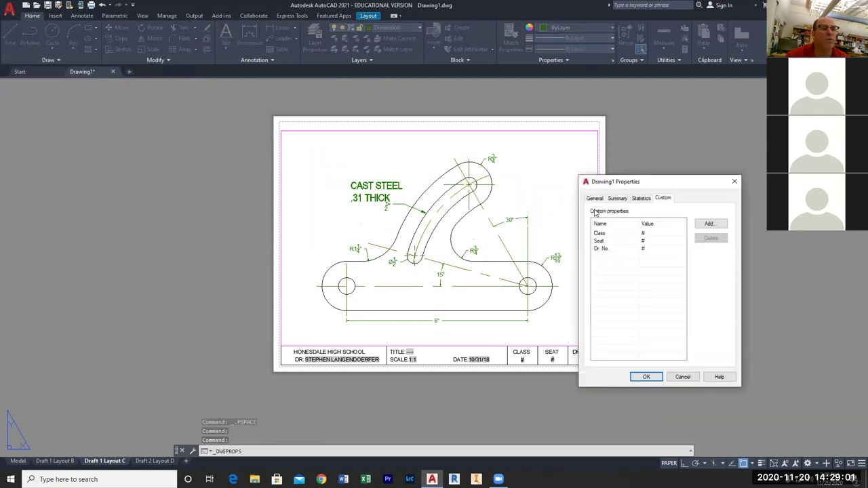
click(617, 199)
click(633, 214)
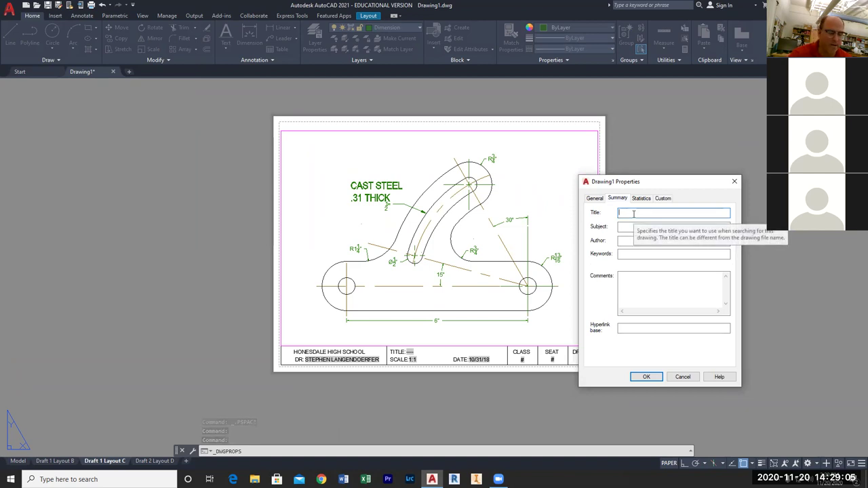
text(CONV3EYOR LINK)
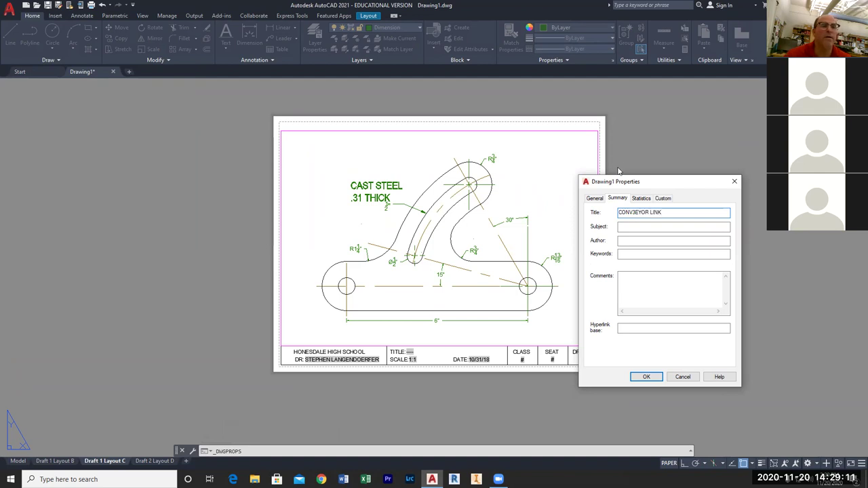
Set the custom properties Class 1, Seat 1 and Dr. No. 6-29, and confirm.
click(663, 199)
click(662, 233)
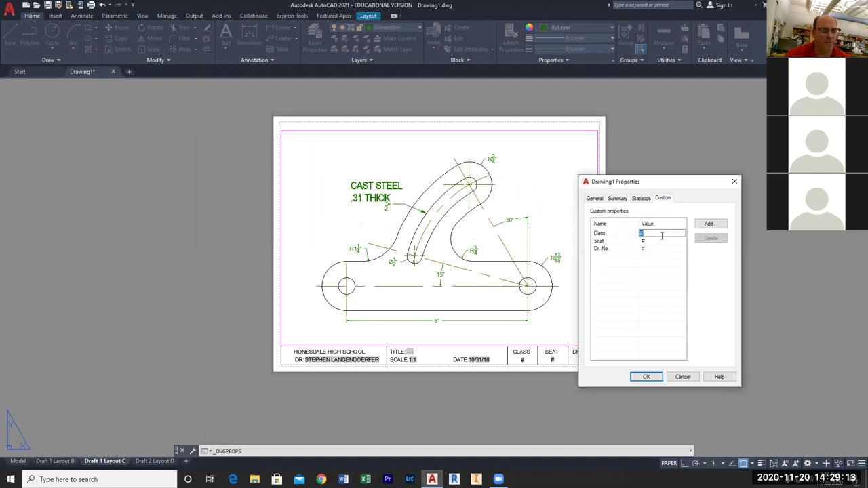
text(1)
key(Return)
text(1)
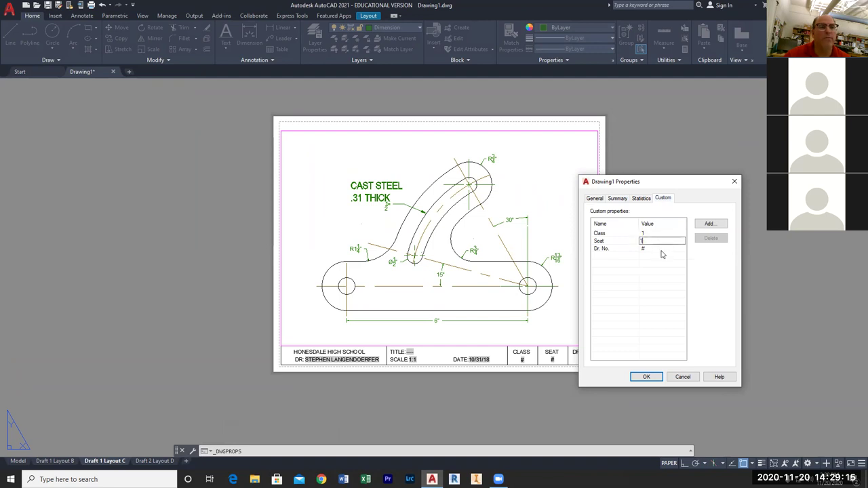
click(661, 249)
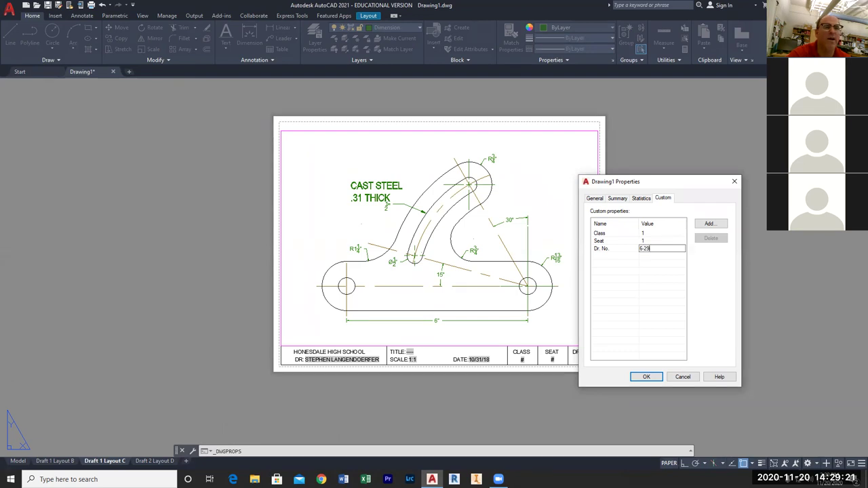
click(652, 381)
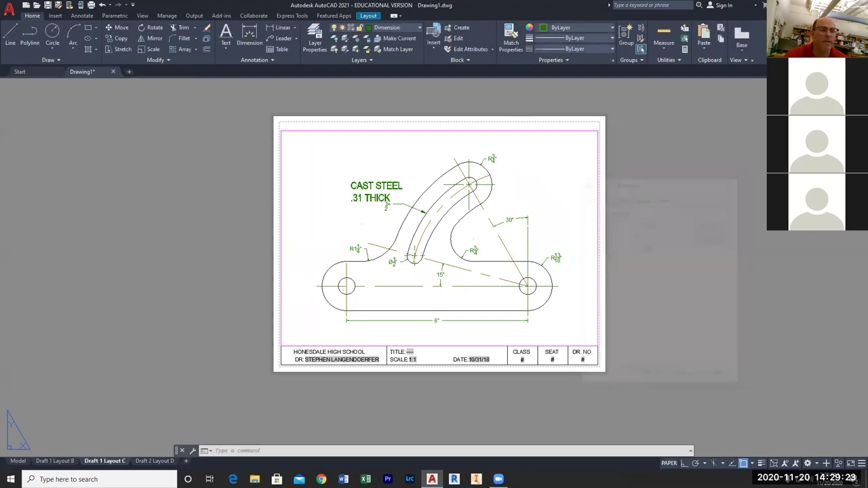
Refresh the Layout C title-block fields and browse the Print, Publish and Export menu entries.
click(18, 461)
click(112, 461)
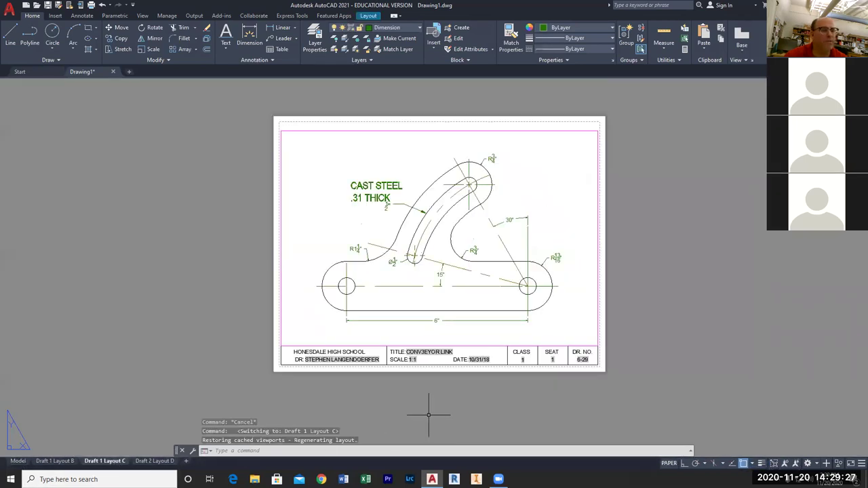
click(14, 12)
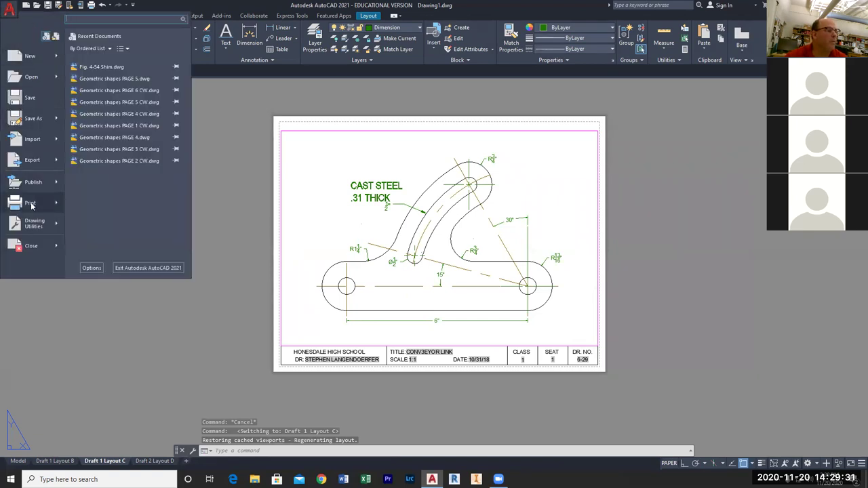
mouse_move(30, 206)
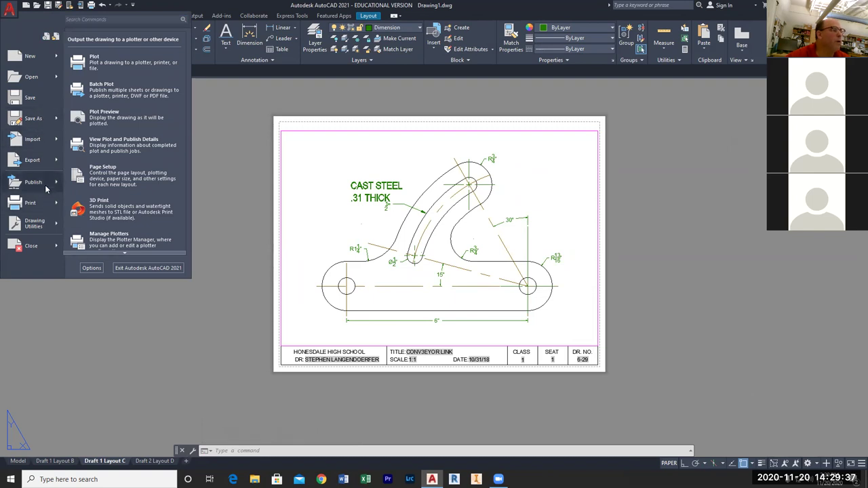
mouse_move(46, 190)
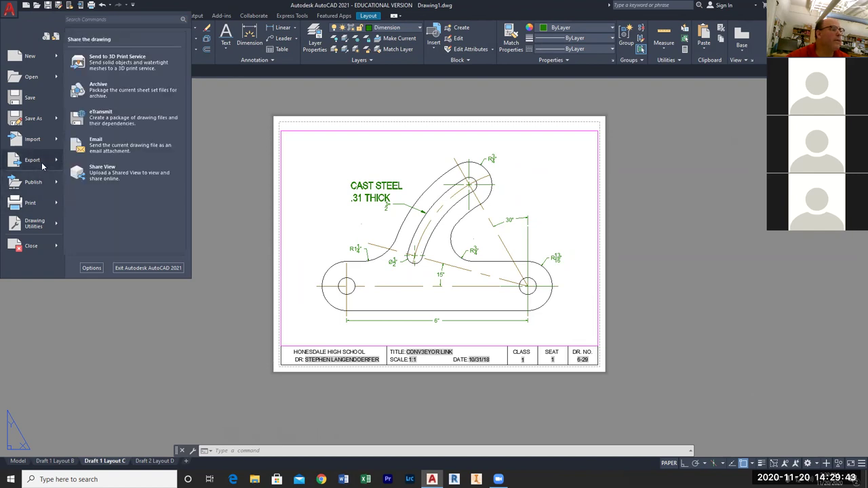
mouse_move(41, 162)
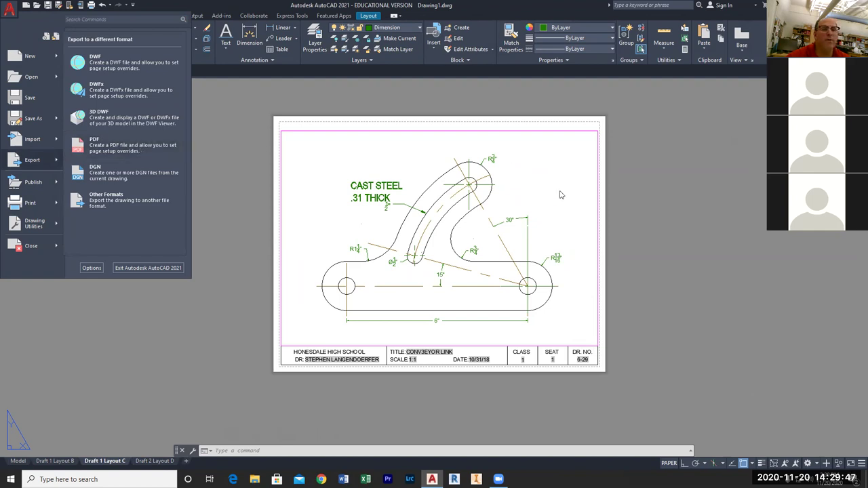
click(562, 28)
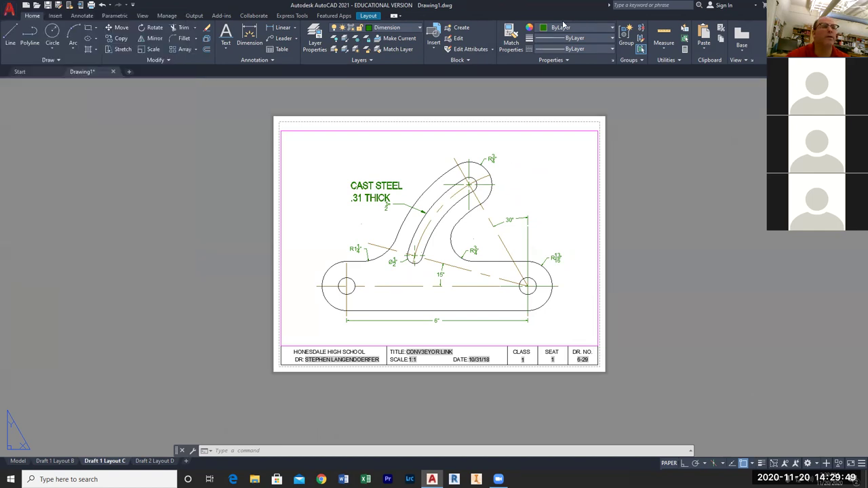
double_click(562, 20)
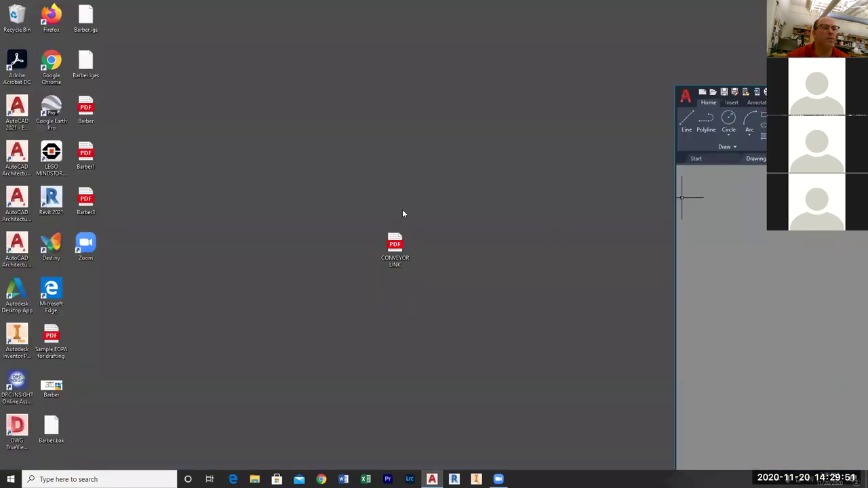
drag(395, 245, 390, 224)
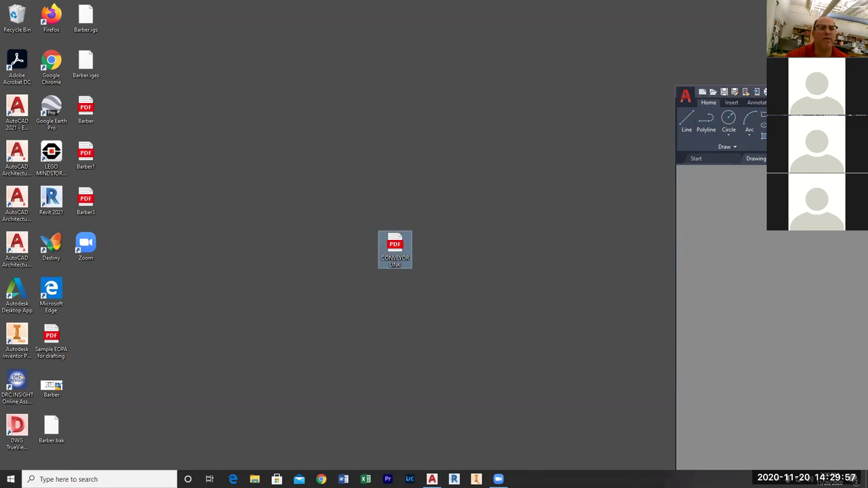
click(684, 108)
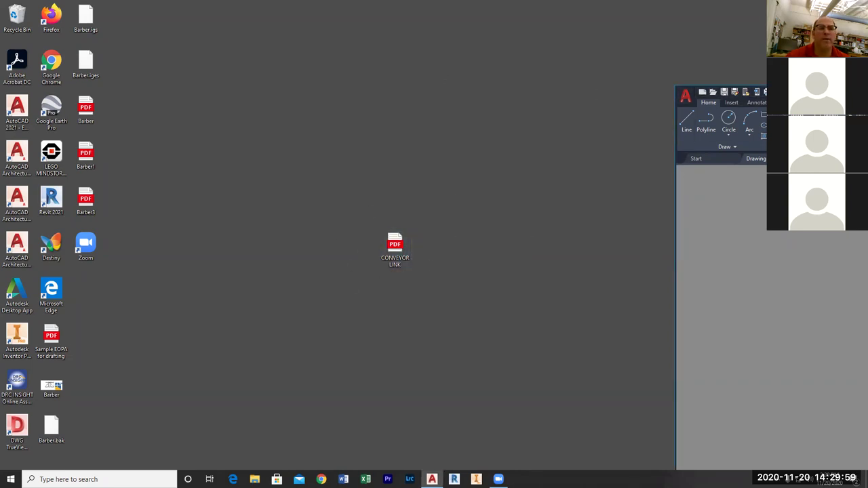
key(super+Up)
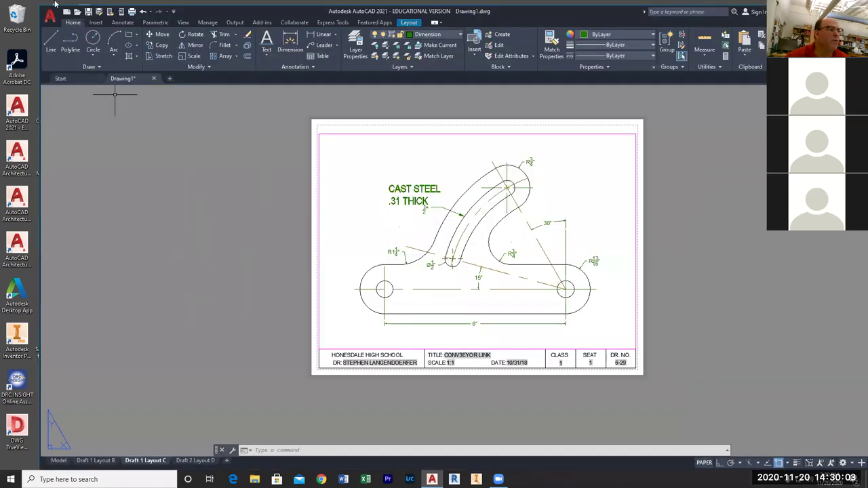
Plot Draft 1 Layout C at 1:1 on Letter paper to the HP LaserJet lab printer.
click(56, 22)
click(84, 215)
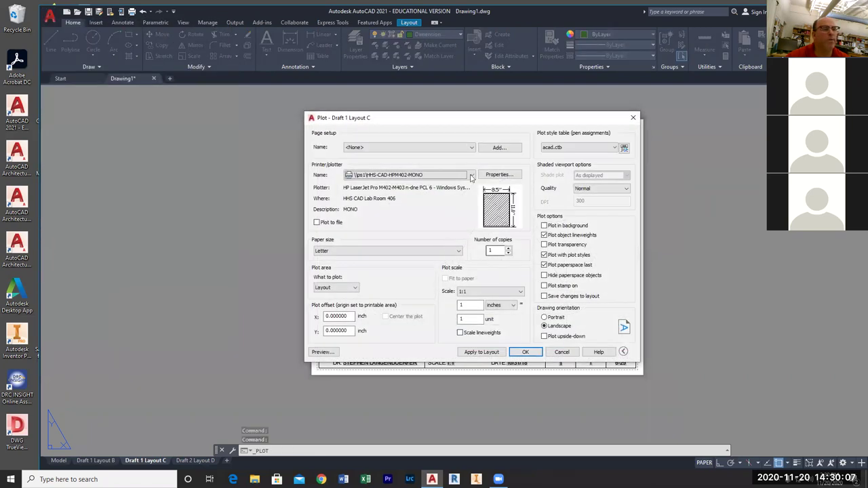
click(525, 352)
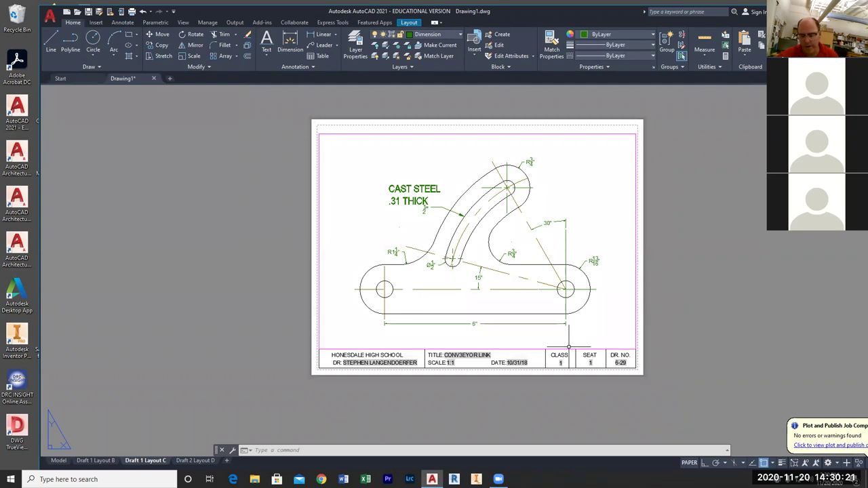
mouse_move(568, 347)
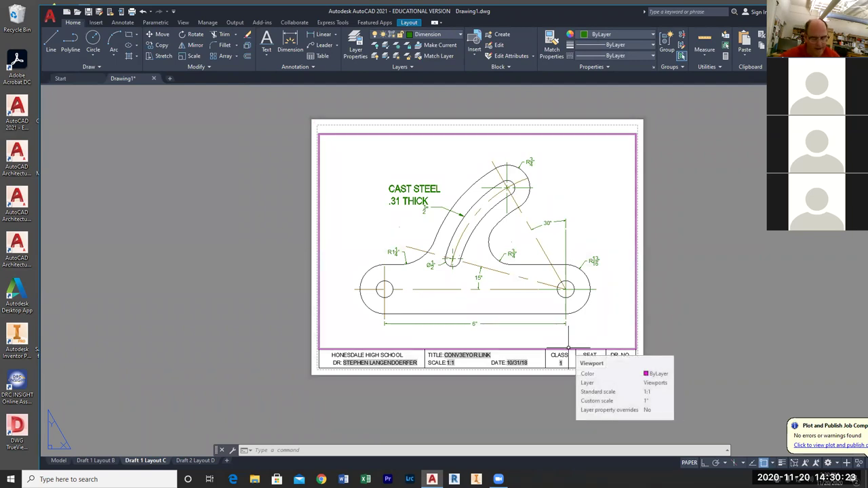